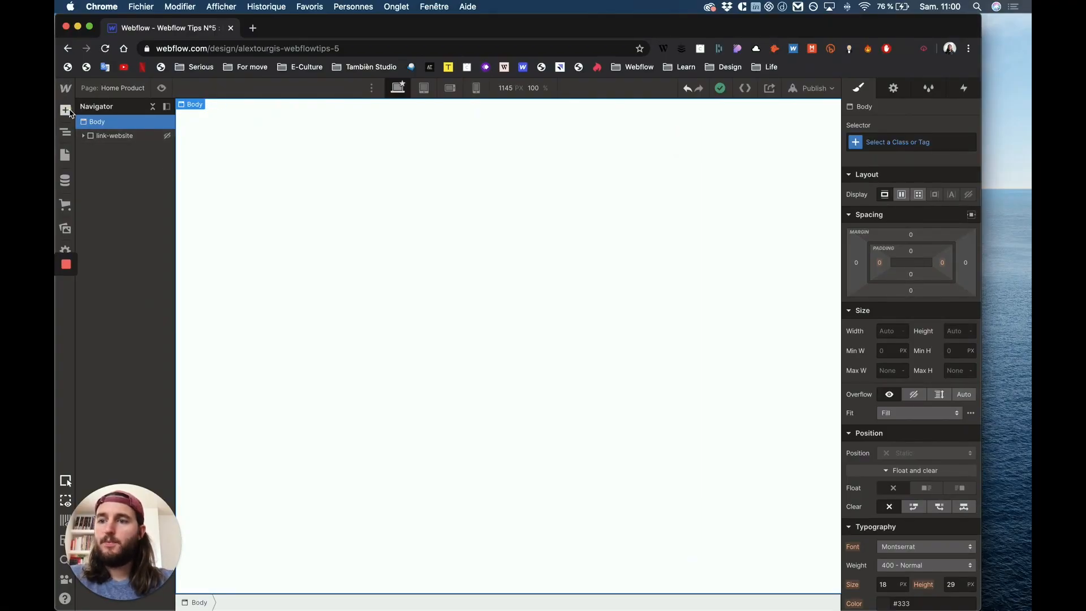
Step: Add a Section to the page body and give it the class hero-section
{"action": "left_click", "coordinate": [66, 111]}
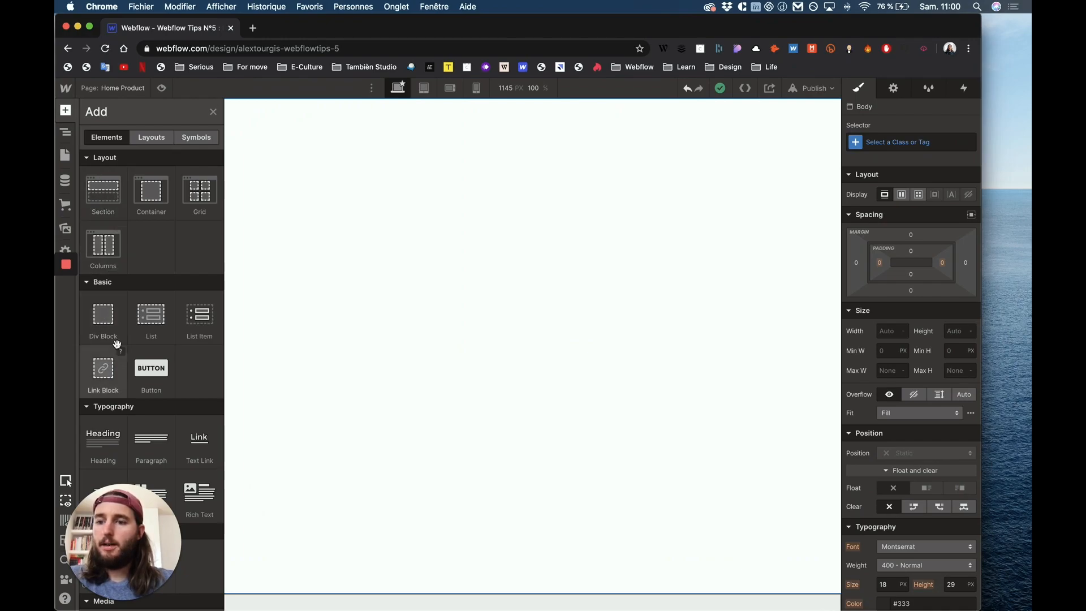
{"action": "left_click_drag", "start_coordinate": [107, 207], "coordinate": [432, 226]}
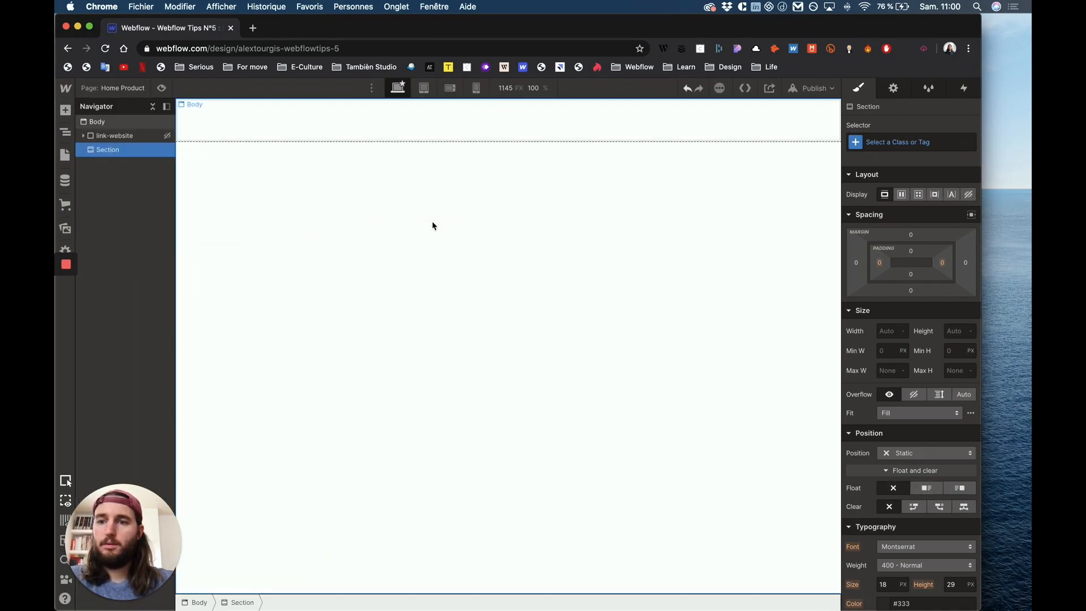
{"action": "left_click", "coordinate": [902, 143]}
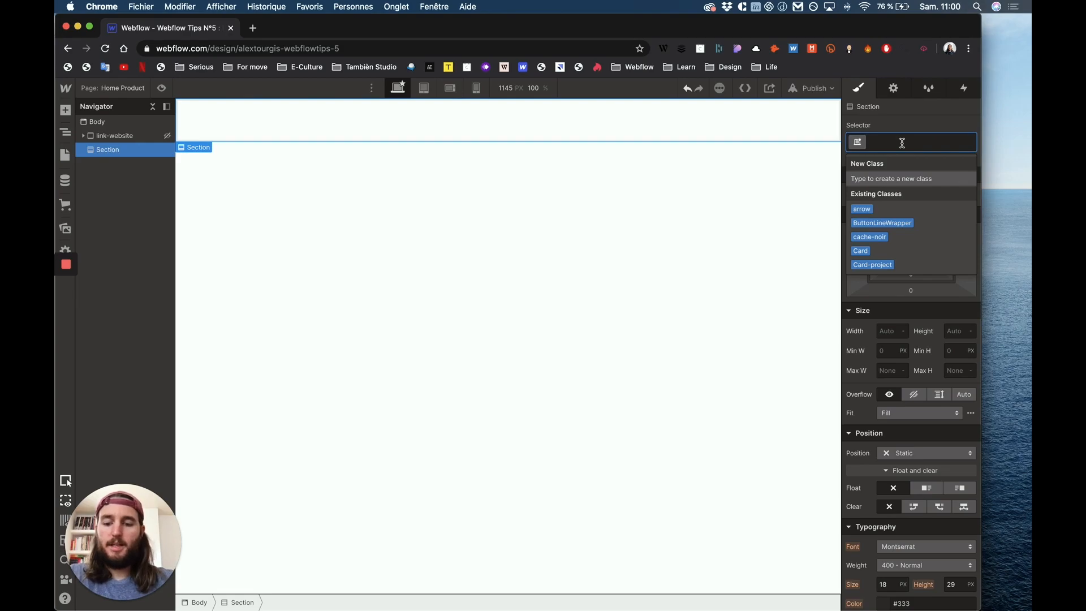
{"action": "type", "text": "hero-section"}
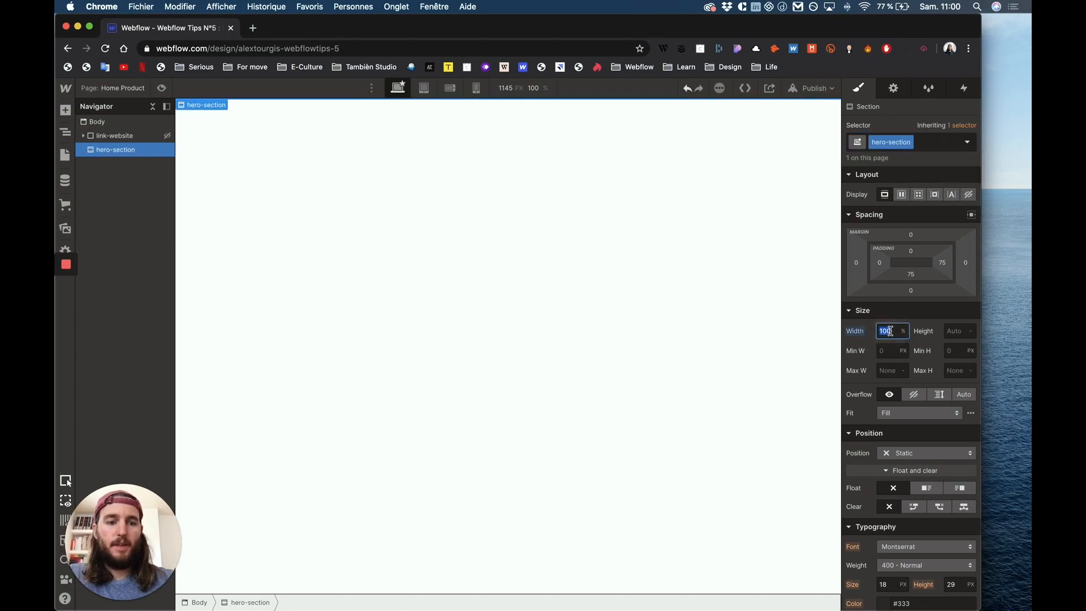
Step: Set the hero-section's width to 100% and its height to 100 VH
{"action": "key", "text": "BackSpace"}
{"action": "type", "text": "100"}
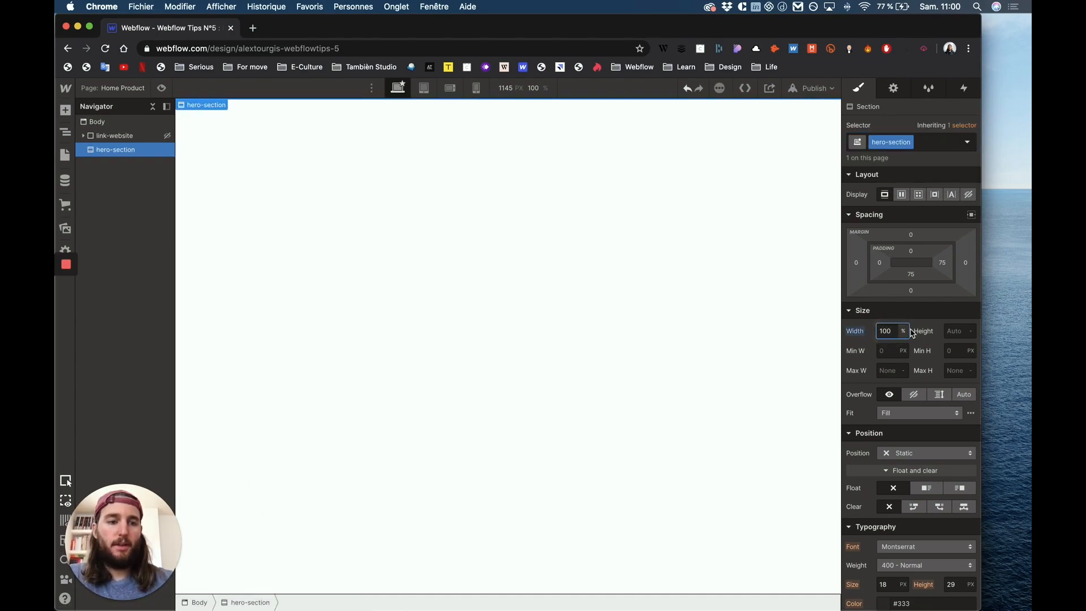
{"action": "left_click", "coordinate": [966, 330]}
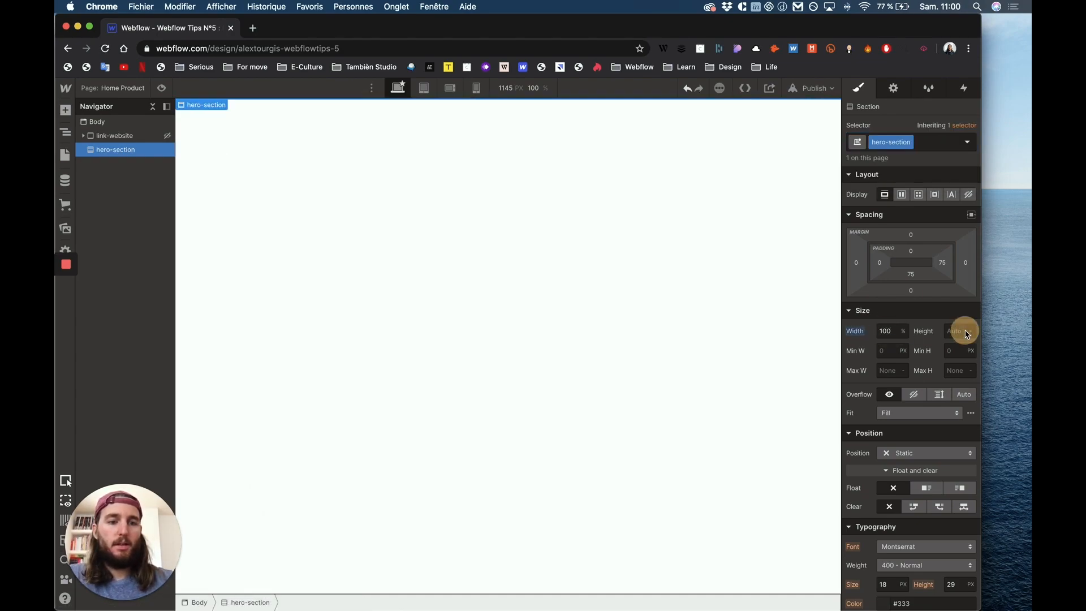
{"action": "left_click", "coordinate": [920, 332]}
{"action": "left_click", "coordinate": [956, 332]}
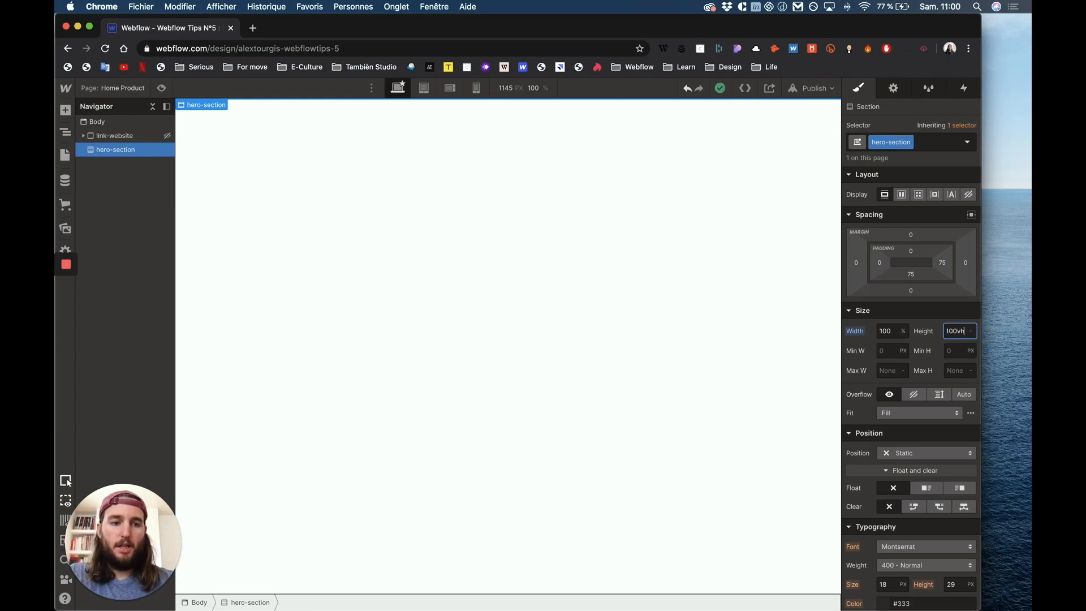
{"action": "type", "text": "100vh"}
{"action": "key", "text": "Return"}
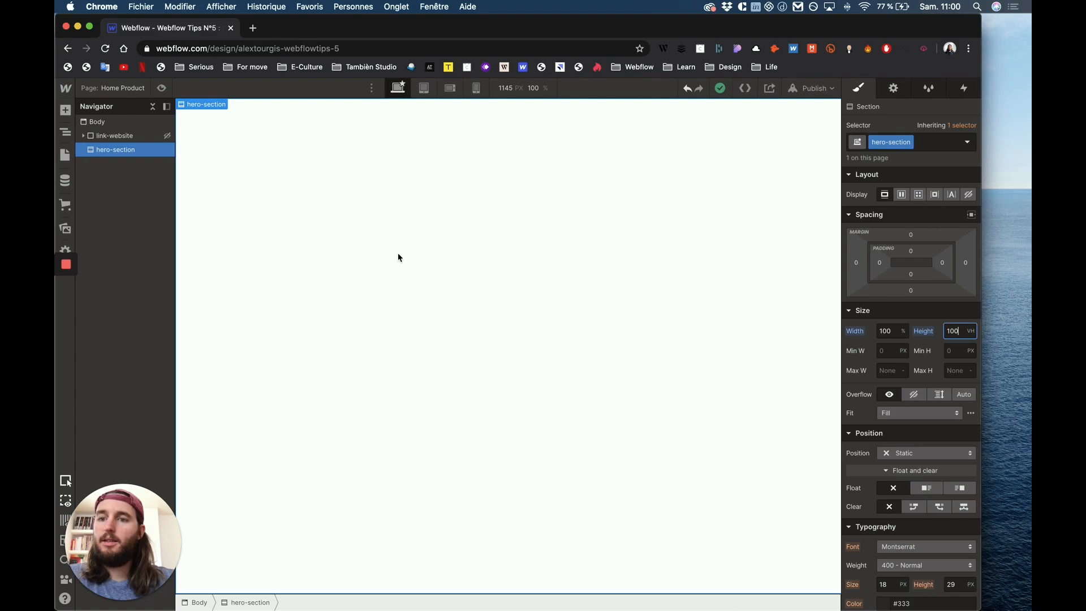
Step: Insert a Div Block inside hero-section and duplicate it as a sibling within the section
{"action": "left_click", "coordinate": [122, 150]}
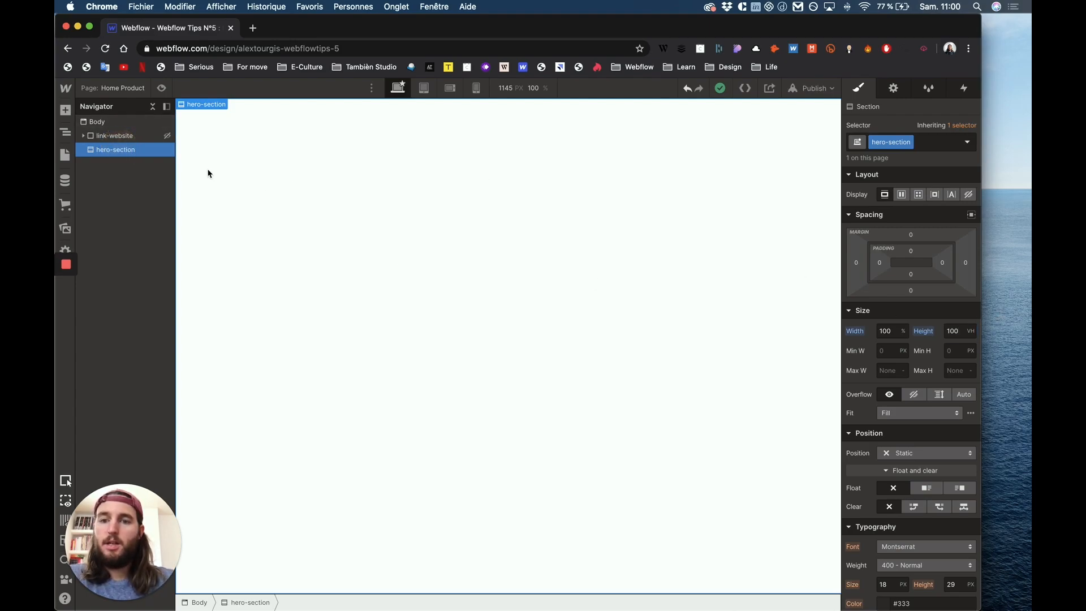
{"action": "left_click", "coordinate": [65, 109]}
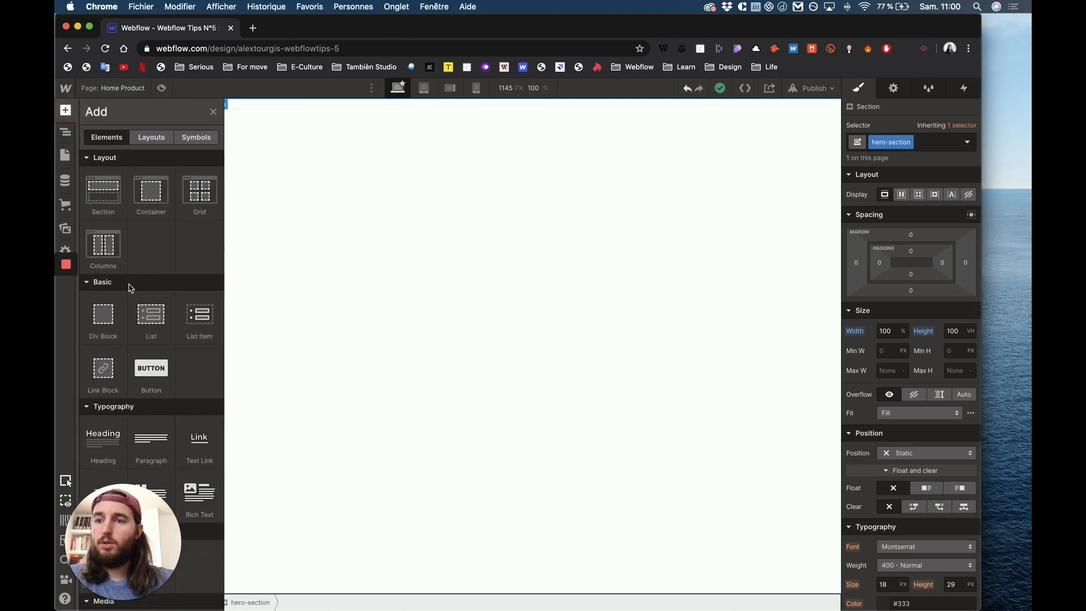
{"action": "left_click_drag", "start_coordinate": [102, 329], "coordinate": [331, 255]}
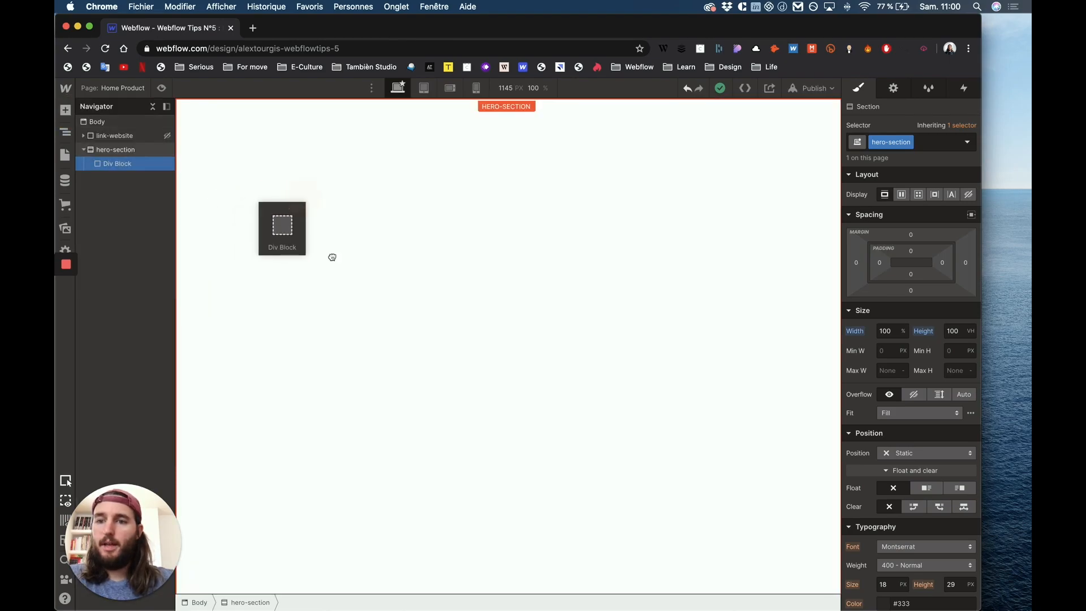
{"action": "left_click", "coordinate": [120, 167]}
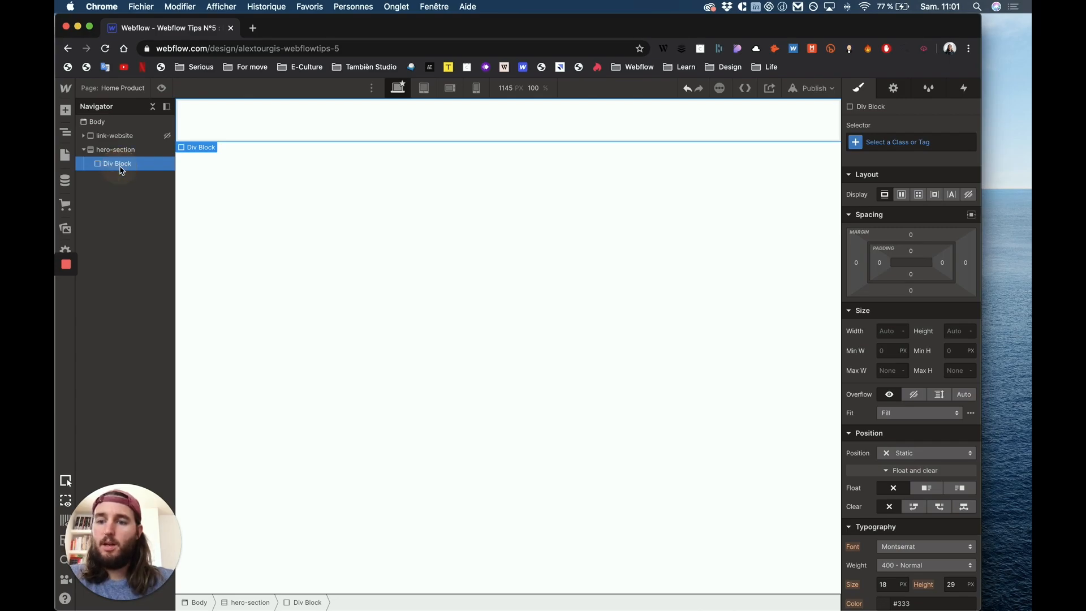
{"action": "key", "text": "super+v"}
{"action": "key", "text": "ctrl+Up"}
{"action": "left_click", "coordinate": [357, 273]}
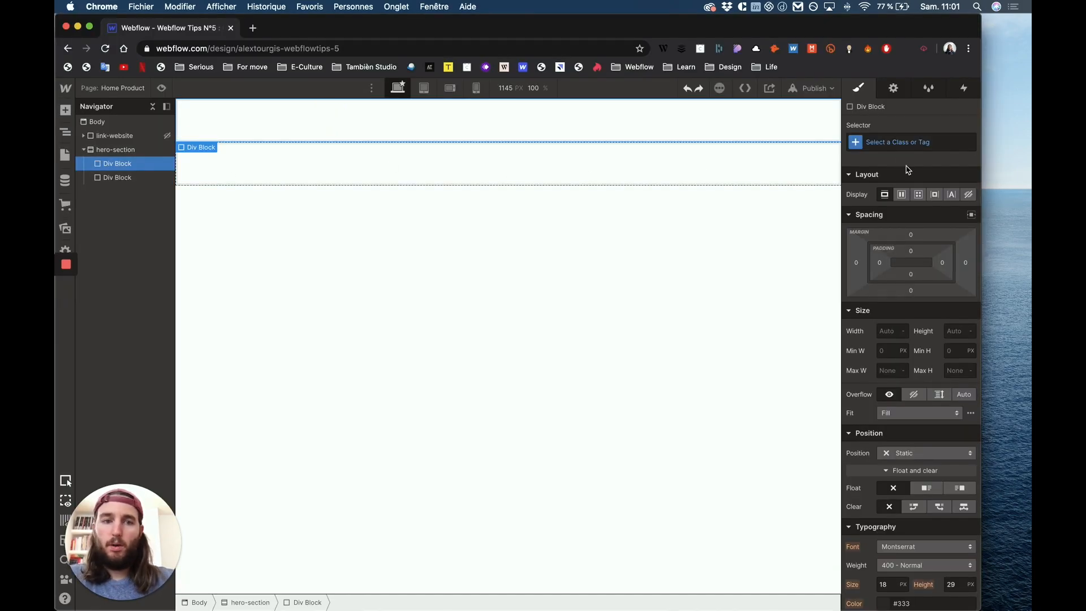
Step: Give the first Div Block in hero-section the class container-boxes
{"action": "left_click", "coordinate": [890, 141]}
{"action": "type", "text": "wrap"}
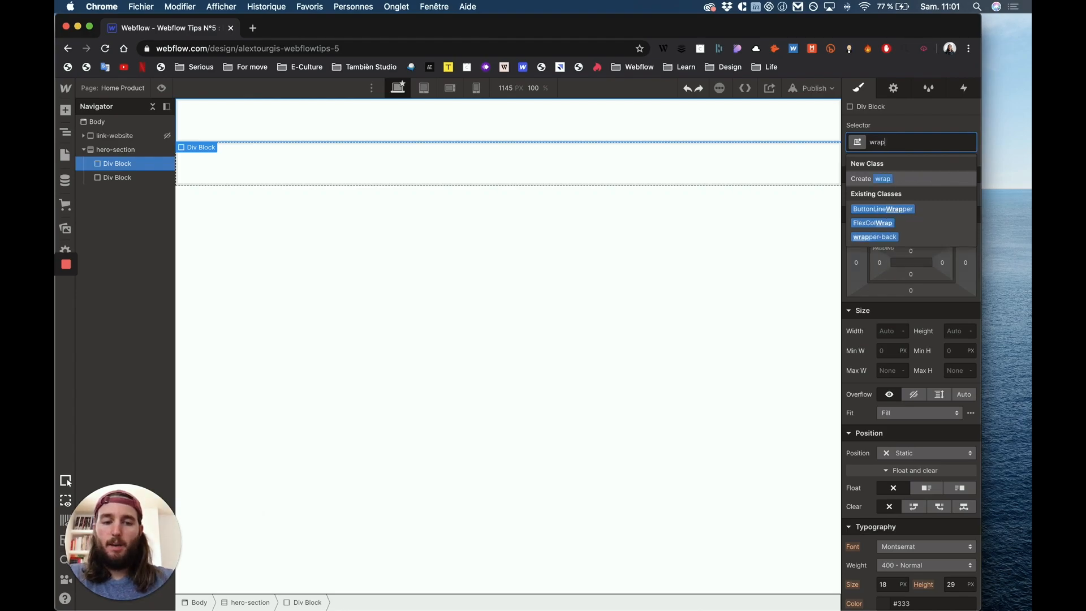
{"action": "type", "text": "per-"}
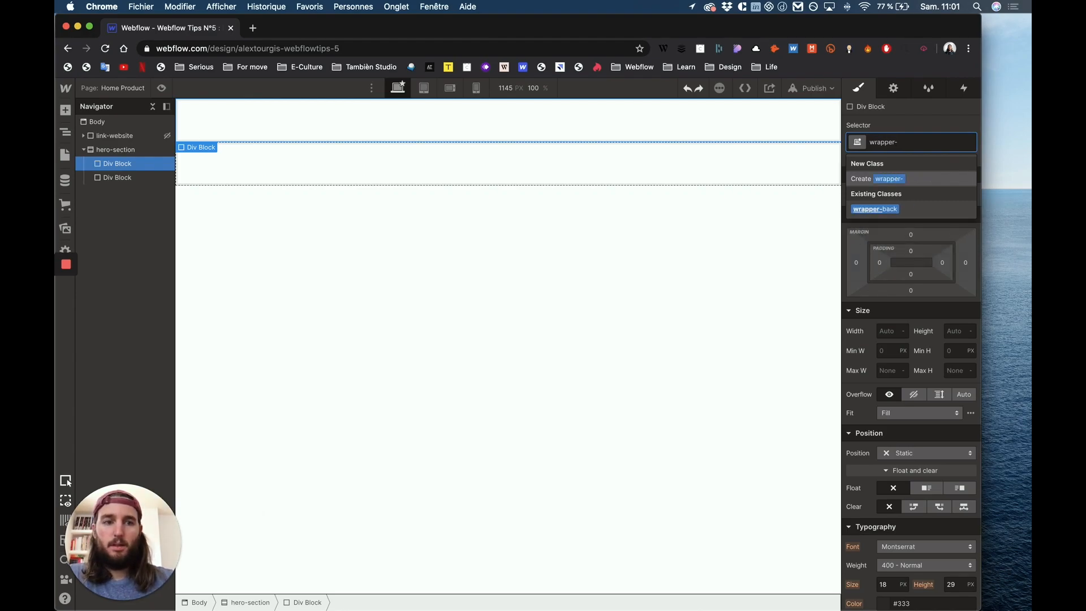
{"action": "key", "text": "BackSpace"}
{"action": "key", "text": "BackSpace"}
{"action": "key", "text": "BackSpace"}
{"action": "key", "text": "BackSpace"}
{"action": "key", "text": "BackSpace"}
{"action": "key", "text": "BackSpace"}
{"action": "key", "text": "BackSpace"}
{"action": "key", "text": "BackSpace"}
{"action": "type", "text": "con"}
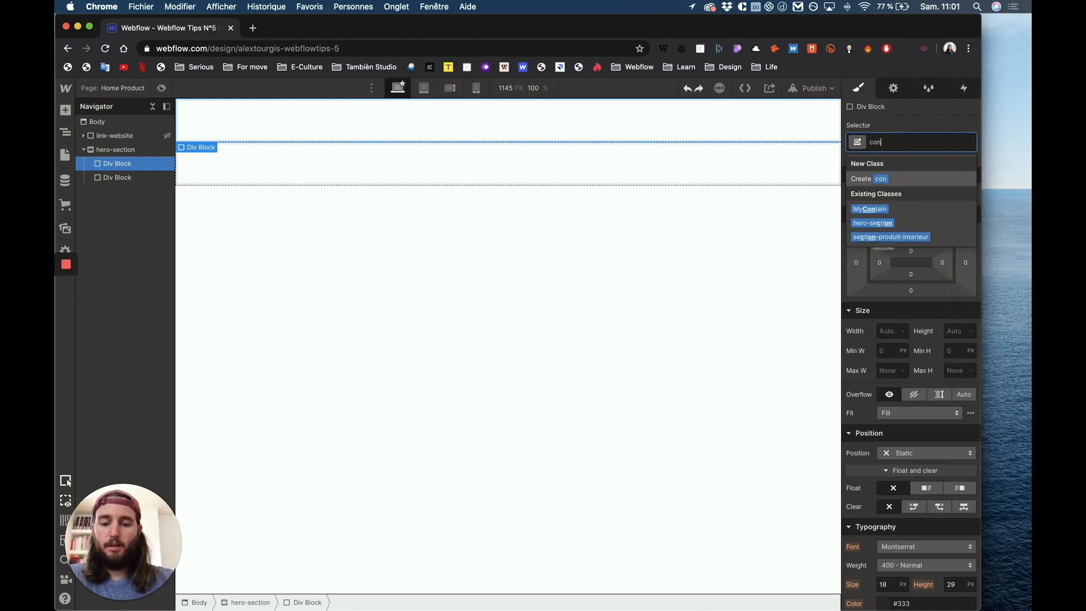
{"action": "type", "text": "tainer-bo"}
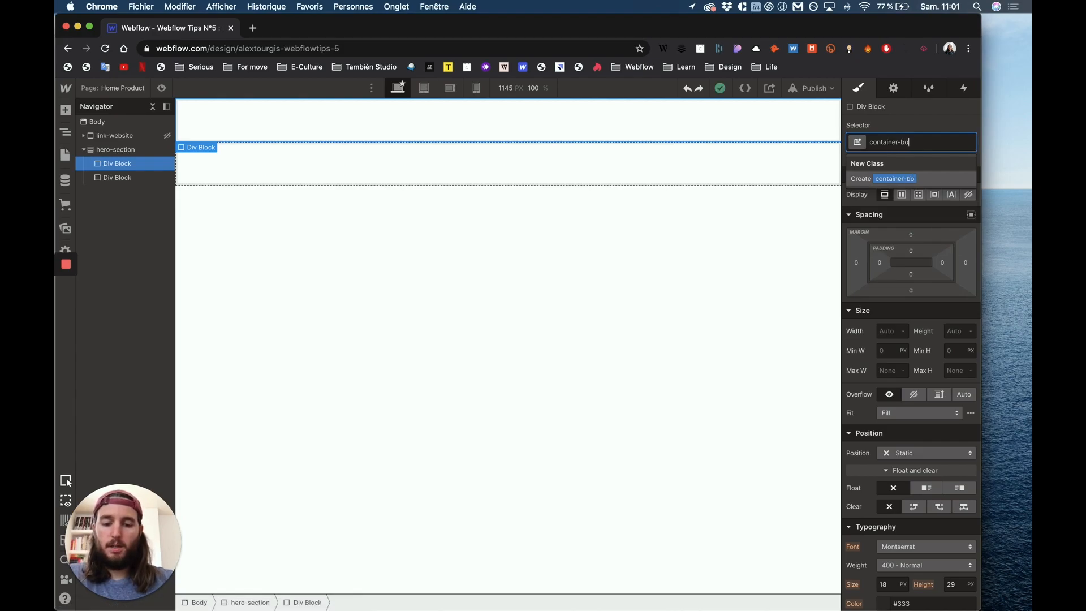
{"action": "type", "text": "xes"}
{"action": "key", "text": "Return"}
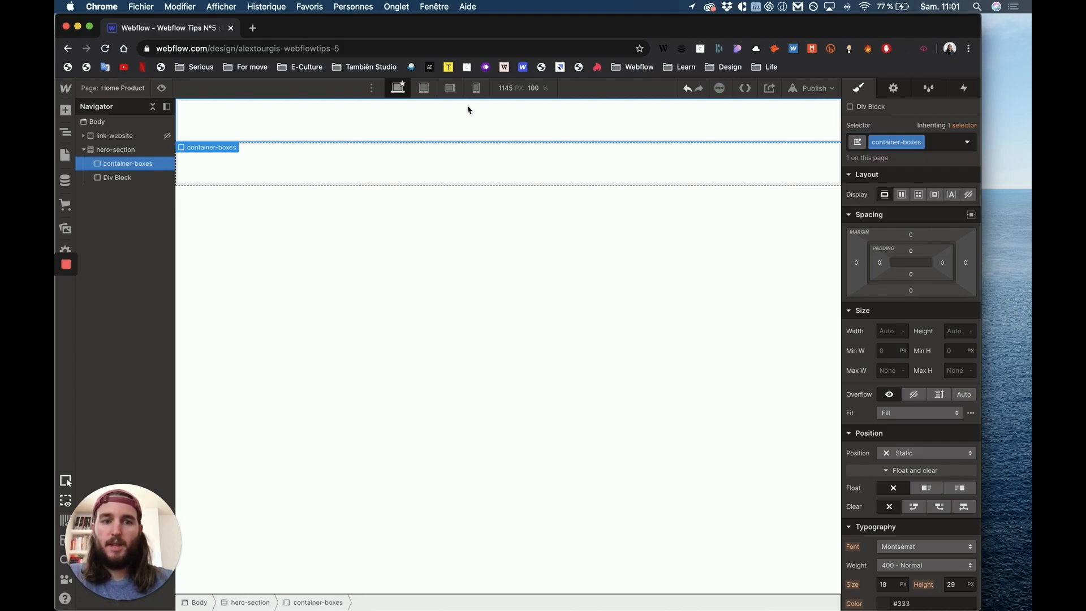
Step: Give the second Div Block in hero-section the class container-scene
{"action": "left_click", "coordinate": [121, 177]}
{"action": "left_click", "coordinate": [902, 142]}
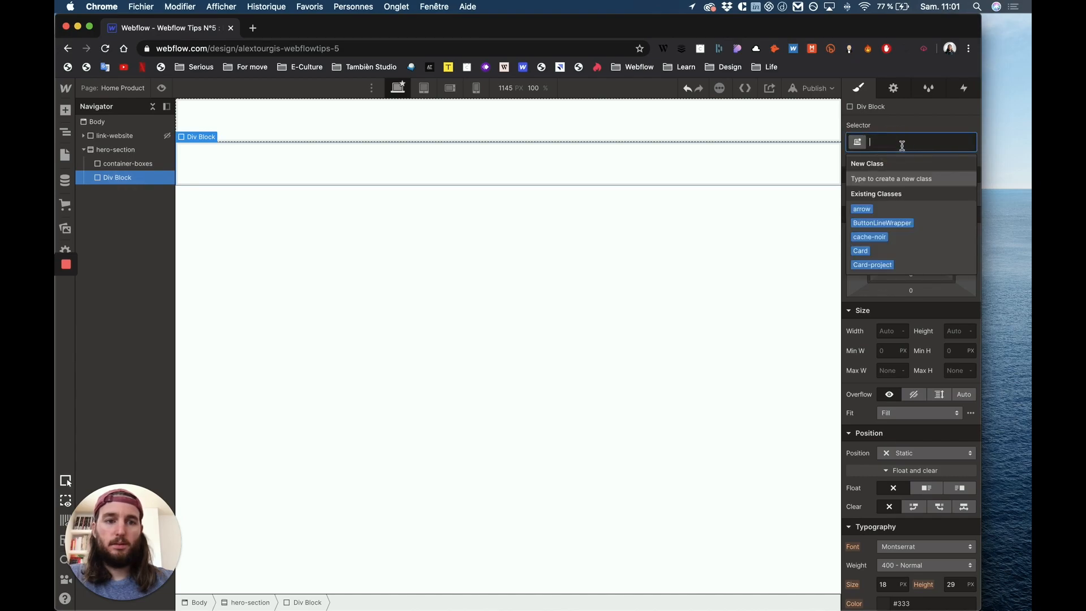
{"action": "type", "text": "co"}
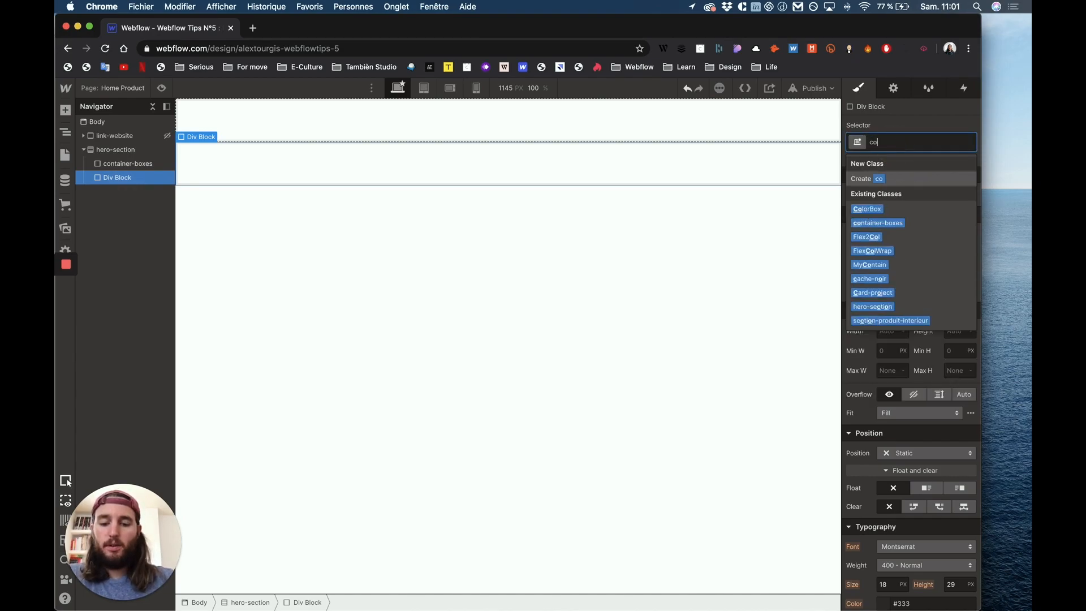
{"action": "type", "text": "ntainerscene"}
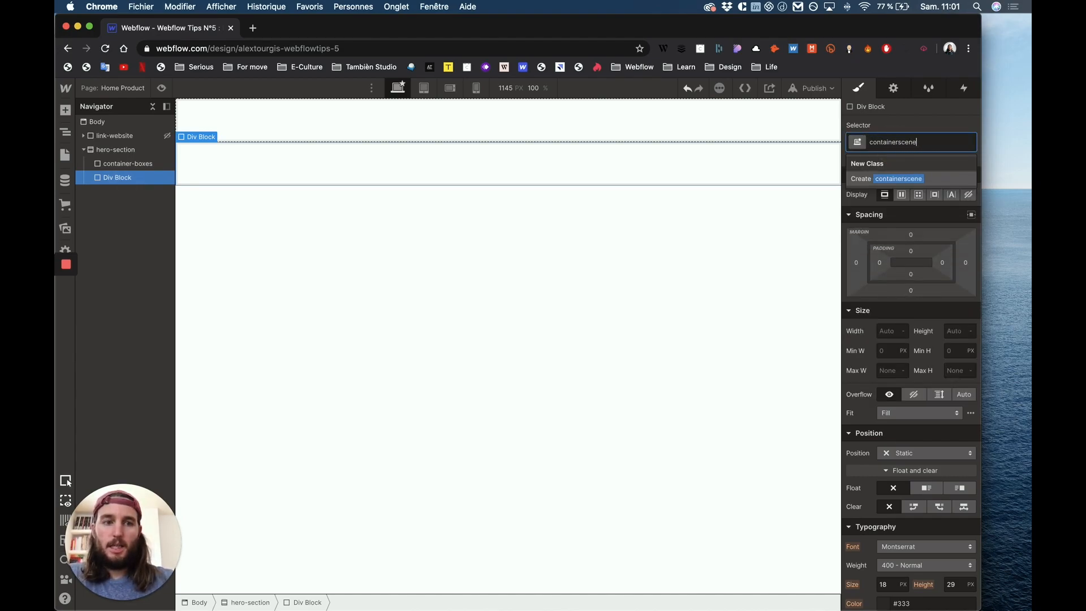
{"action": "key", "text": "BackSpace"}
{"action": "key", "text": "BackSpace"}
{"action": "key", "text": "BackSpace"}
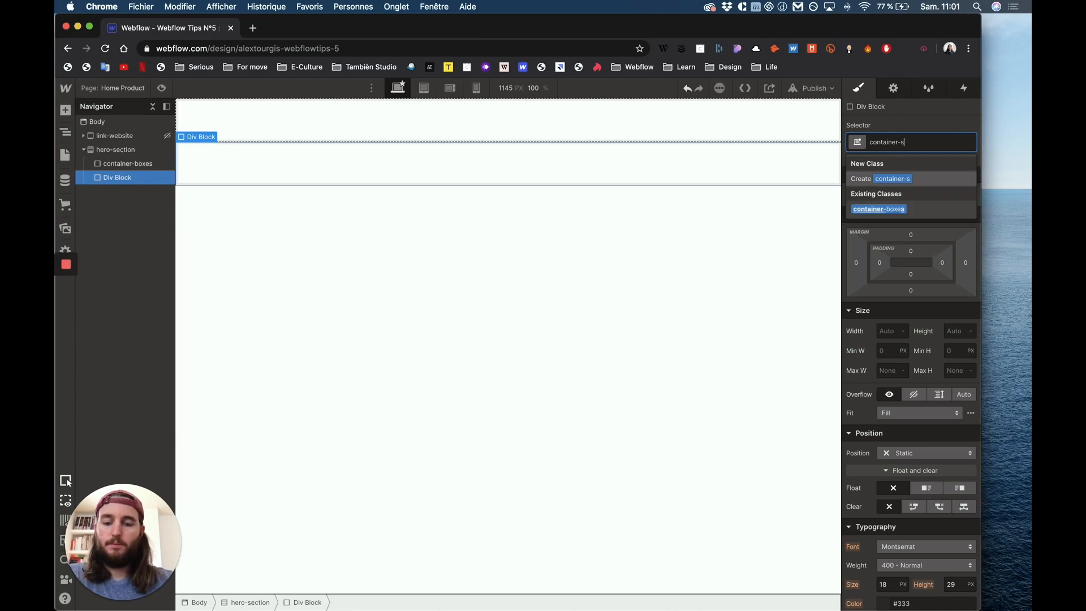
{"action": "type", "text": "cene"}
{"action": "key", "text": "Return"}
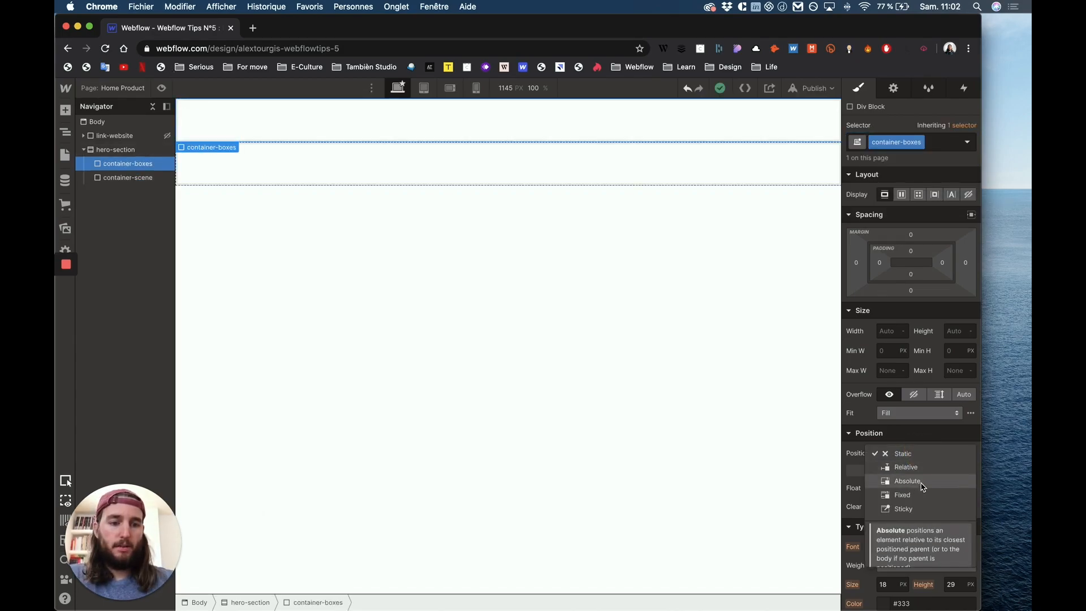
Step: Position container-boxes and container-scene absolutely, each stretched to full coverage with 0% offsets on all sides
{"action": "left_click", "coordinate": [922, 480]}
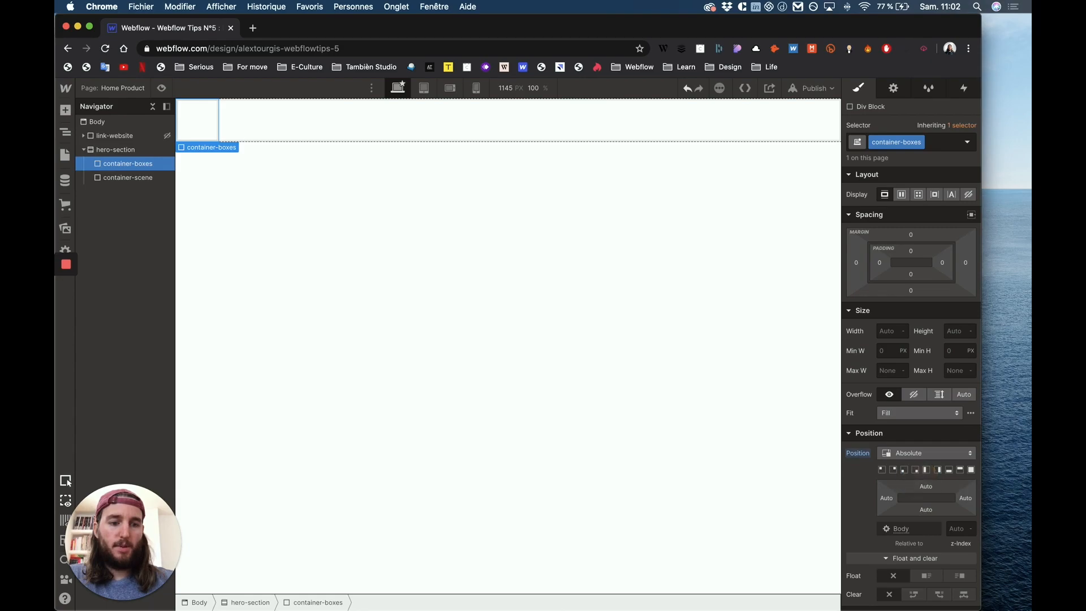
{"action": "left_click", "coordinate": [971, 470]}
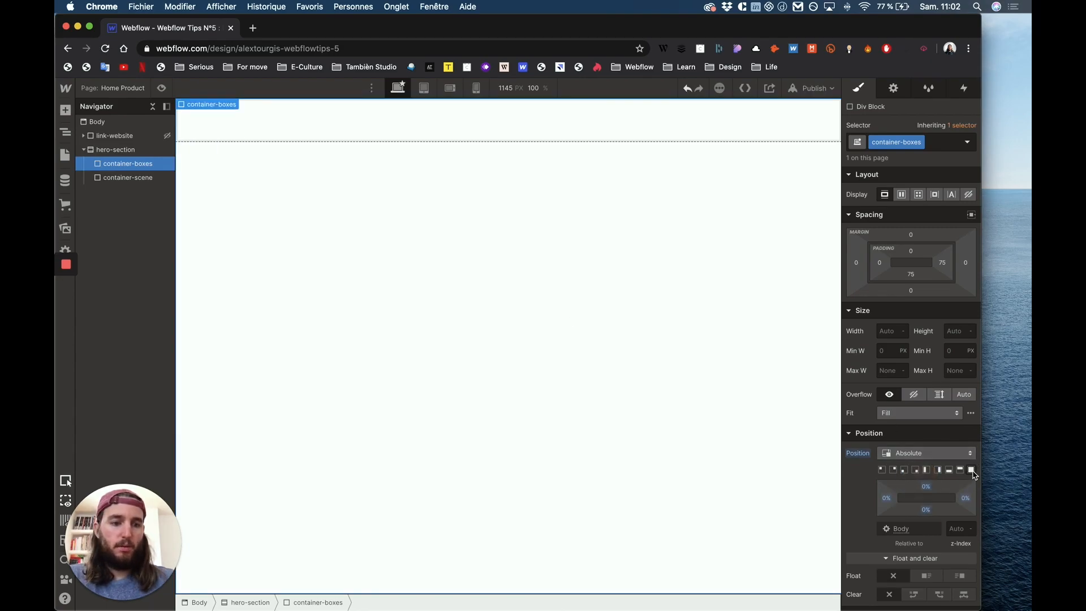
{"action": "left_click", "coordinate": [127, 177]}
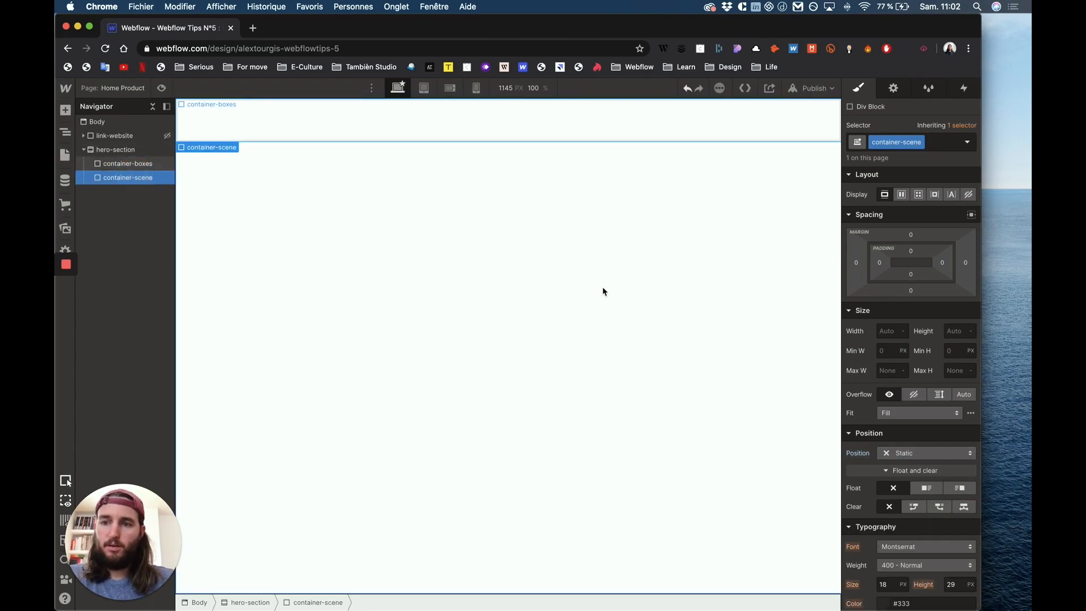
{"action": "left_click", "coordinate": [918, 453]}
{"action": "left_click", "coordinate": [917, 481]}
{"action": "left_click", "coordinate": [970, 470]}
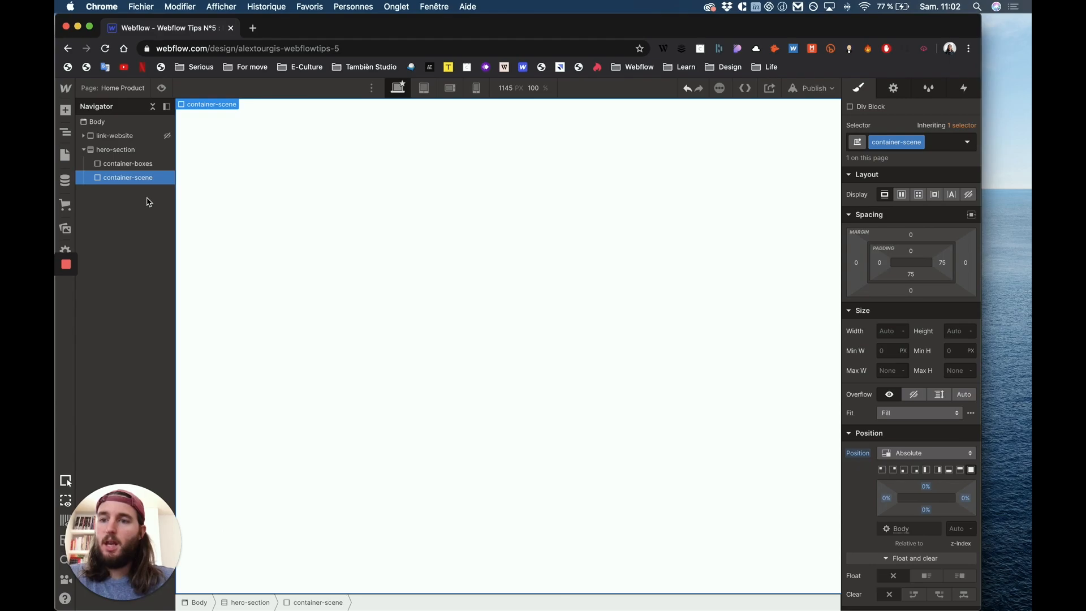
Step: Set the z-index of container-boxes to 10 and that of container-scene to 5
{"action": "left_click", "coordinate": [136, 169]}
{"action": "left_click", "coordinate": [955, 526]}
{"action": "type", "text": "10"}
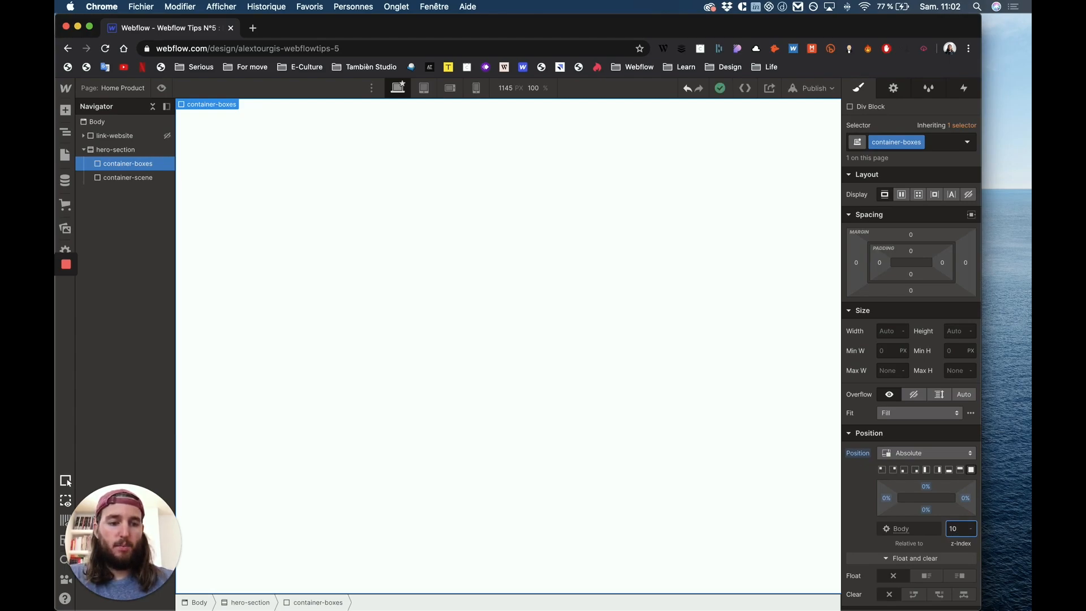
{"action": "left_click", "coordinate": [147, 177]}
{"action": "left_click", "coordinate": [958, 528]}
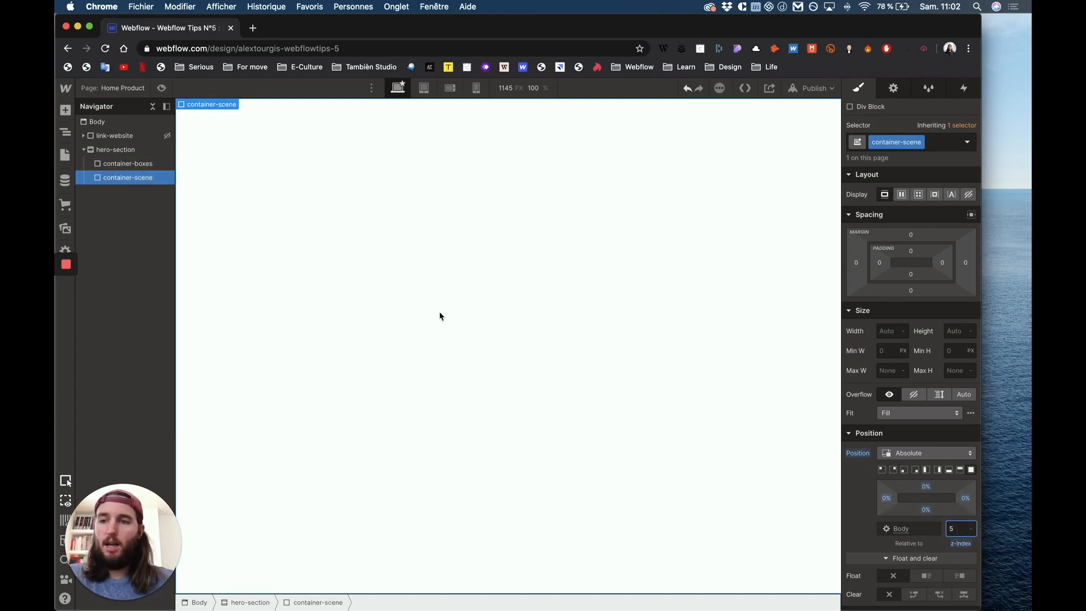
{"action": "left_click", "coordinate": [136, 163]}
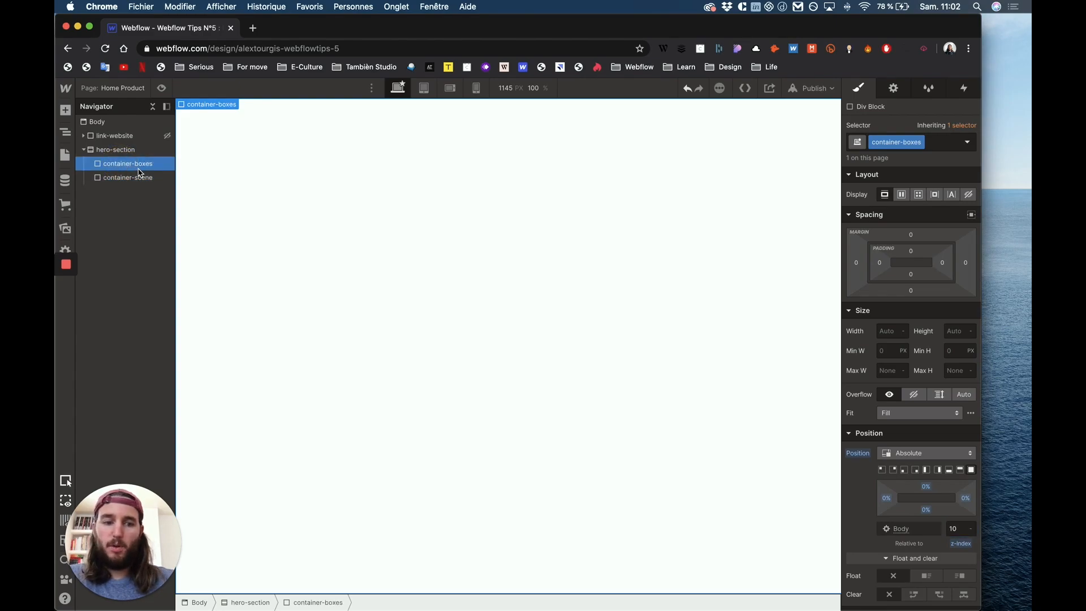
{"action": "left_click", "coordinate": [134, 177]}
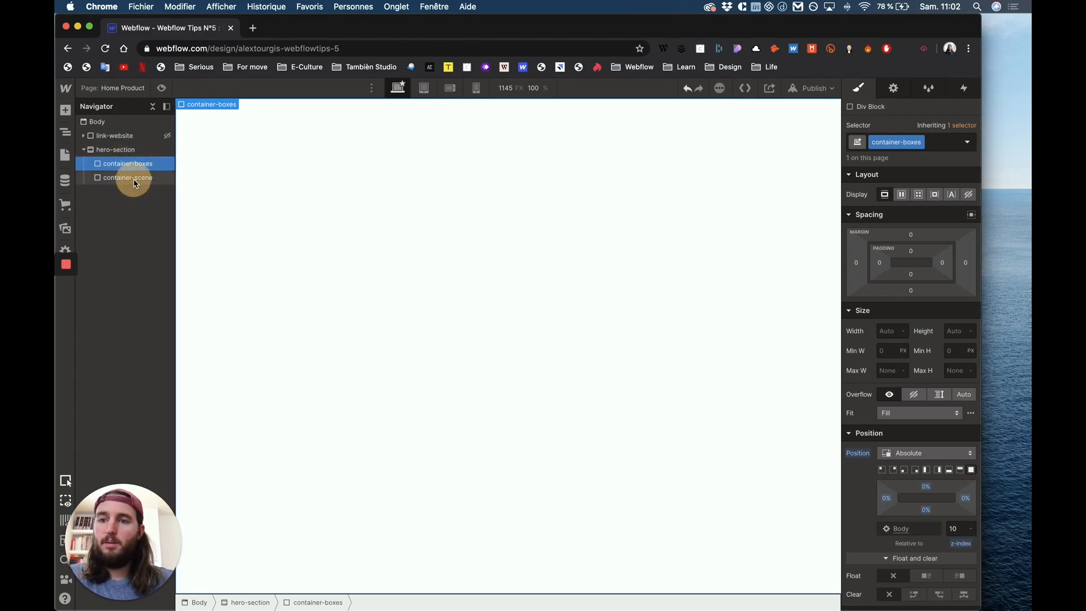
{"action": "left_click", "coordinate": [115, 164]}
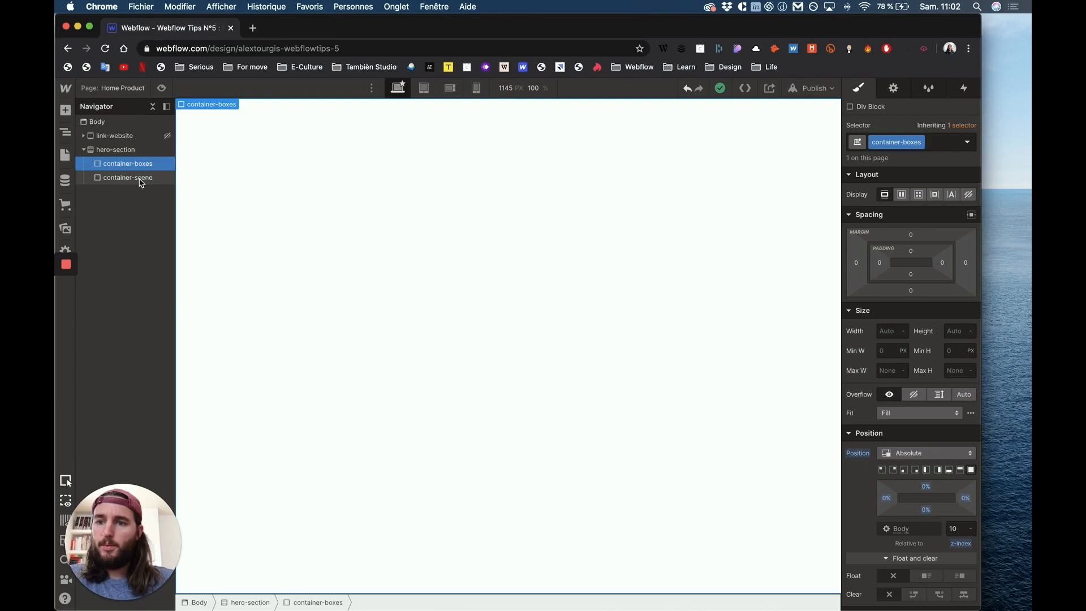
Step: Set the display of container-scene to none and select container-boxes
{"action": "left_click", "coordinate": [130, 179]}
{"action": "left_click", "coordinate": [968, 194]}
{"action": "left_click", "coordinate": [121, 164]}
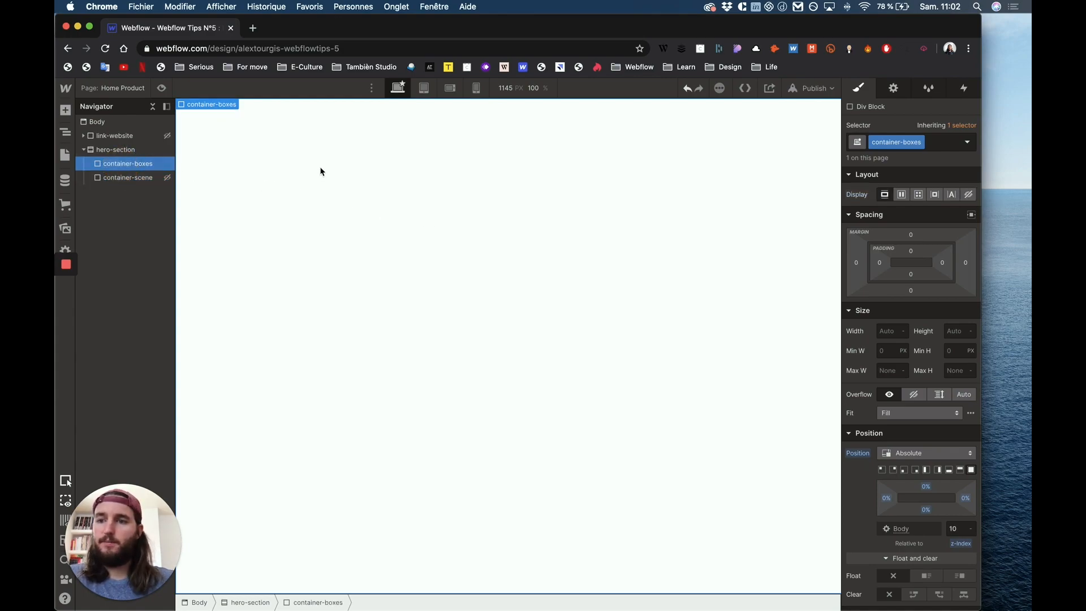
Step: Switch to Adobe XD to examine the hover zone grid in the hover_multiple_pictures mockup, and return to Webflow
{"action": "key", "text": "ctrl+Up"}
{"action": "left_click", "coordinate": [345, 189]}
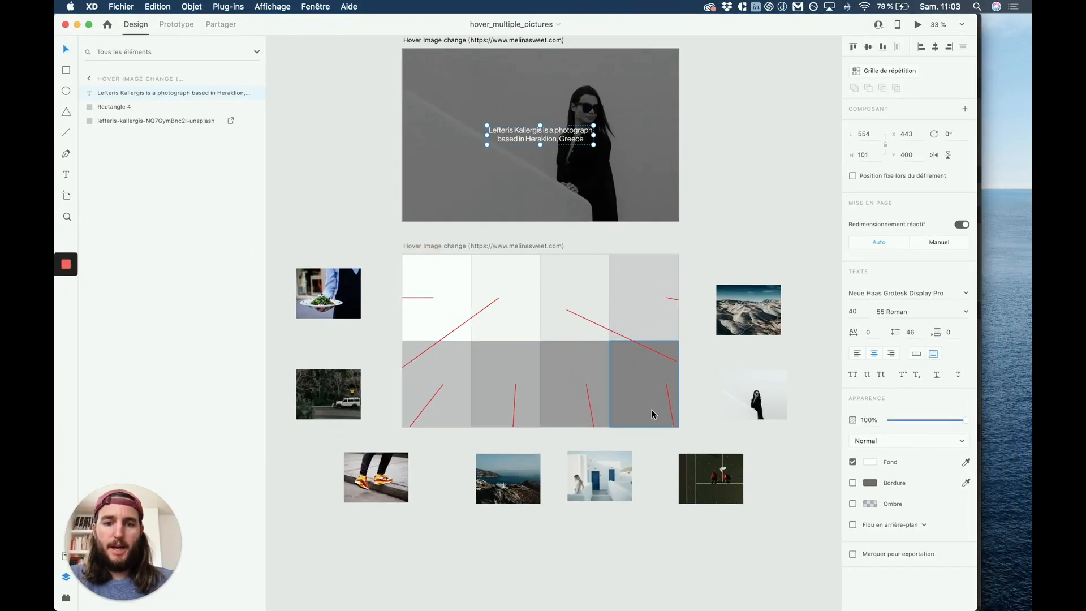
{"action": "key", "text": "ctrl+Up"}
{"action": "left_click", "coordinate": [788, 266]}
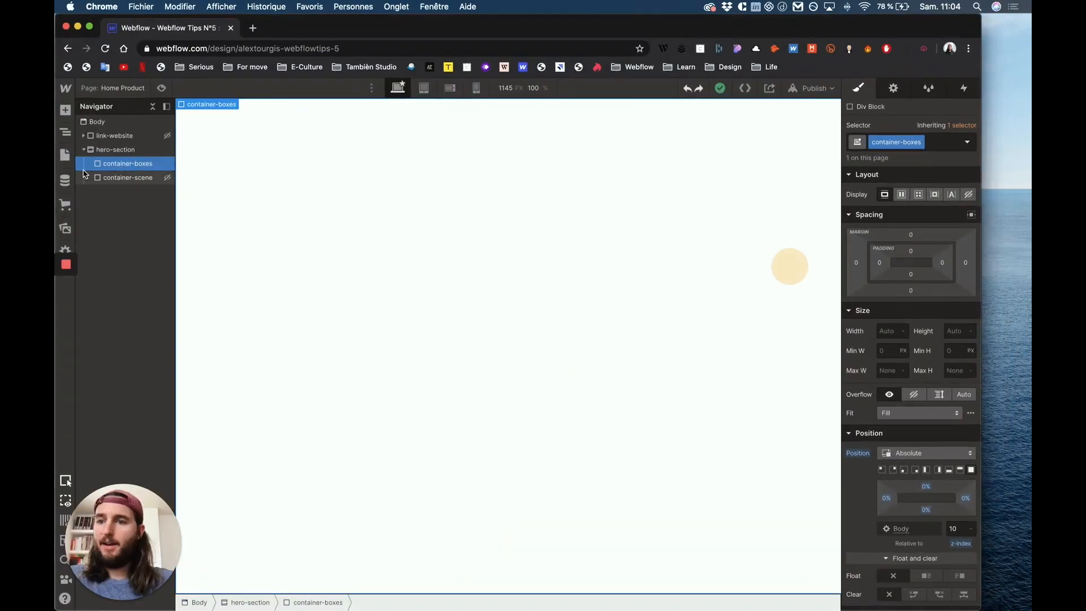
Step: Insert a Grid element inside container-boxes
{"action": "left_click", "coordinate": [66, 110]}
{"action": "left_click_drag", "start_coordinate": [198, 189], "coordinate": [372, 216]}
{"action": "left_click", "coordinate": [944, 473]}
Step: Set the grid's width and height to 100% so that it fills container-boxes
{"action": "left_click", "coordinate": [891, 423]}
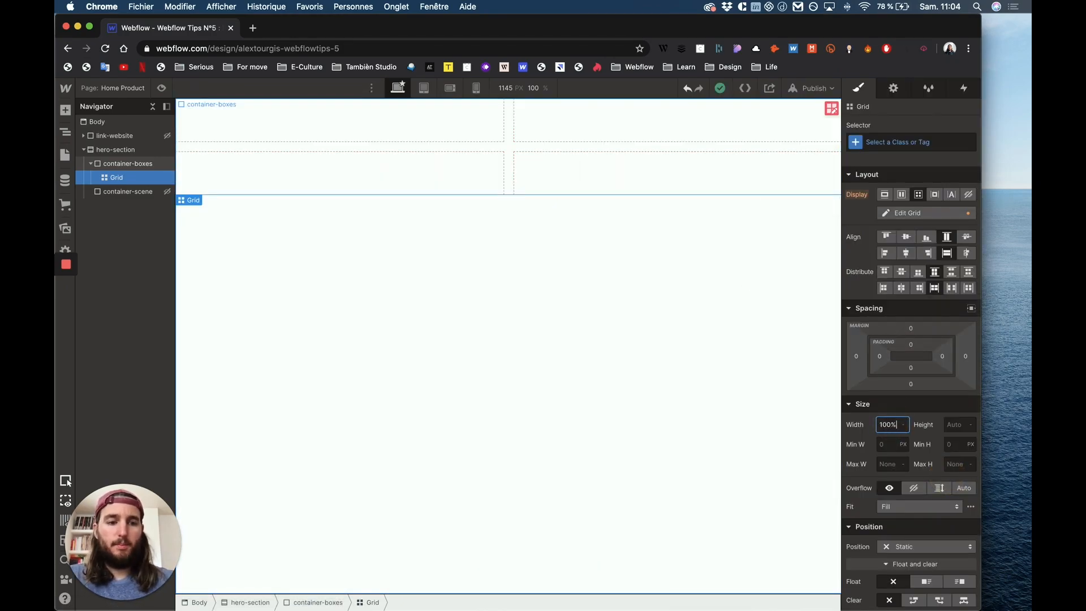
{"action": "type", "text": "100%"}
{"action": "key", "text": "Return"}
{"action": "left_click", "coordinate": [959, 424]}
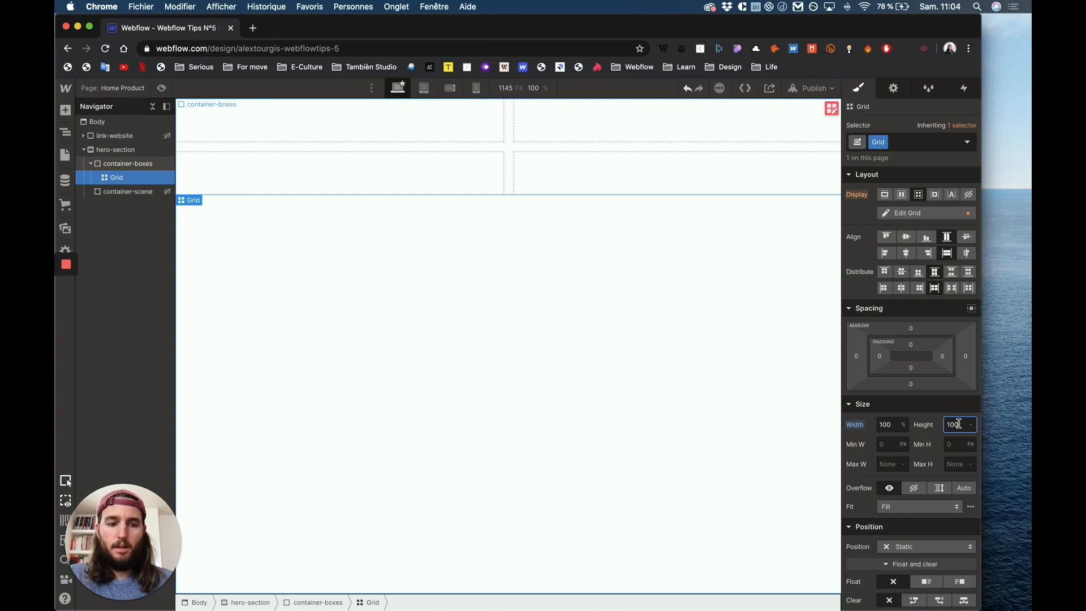
{"action": "type", "text": "100%"}
{"action": "key", "text": "Return"}
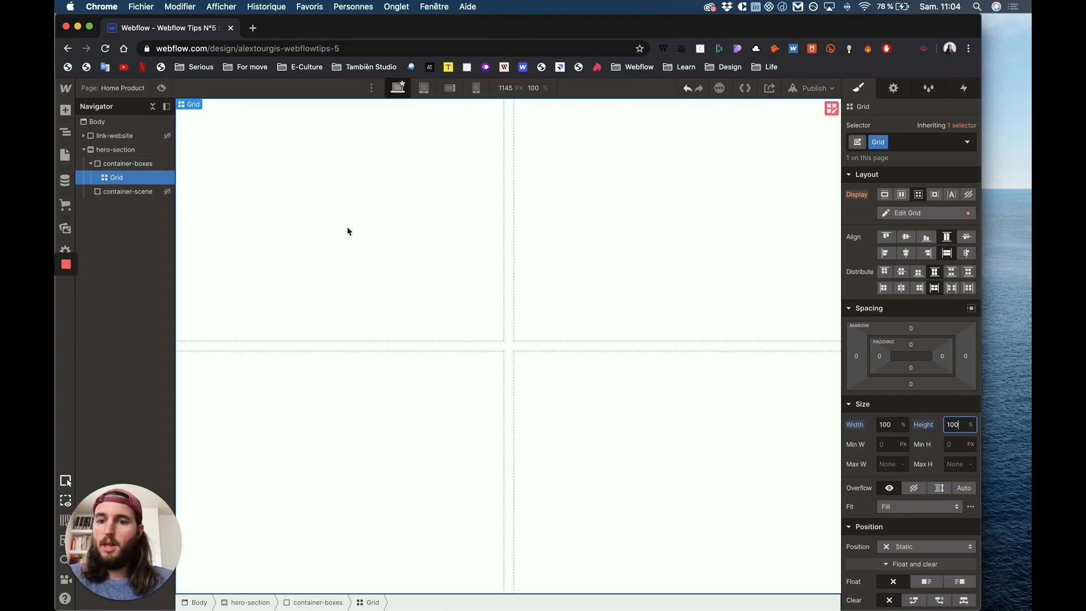
Step: Add two more 1fr columns to the grid, making a four-column, two-row layout
{"action": "left_click", "coordinate": [831, 108]}
{"action": "left_click", "coordinate": [521, 118]}
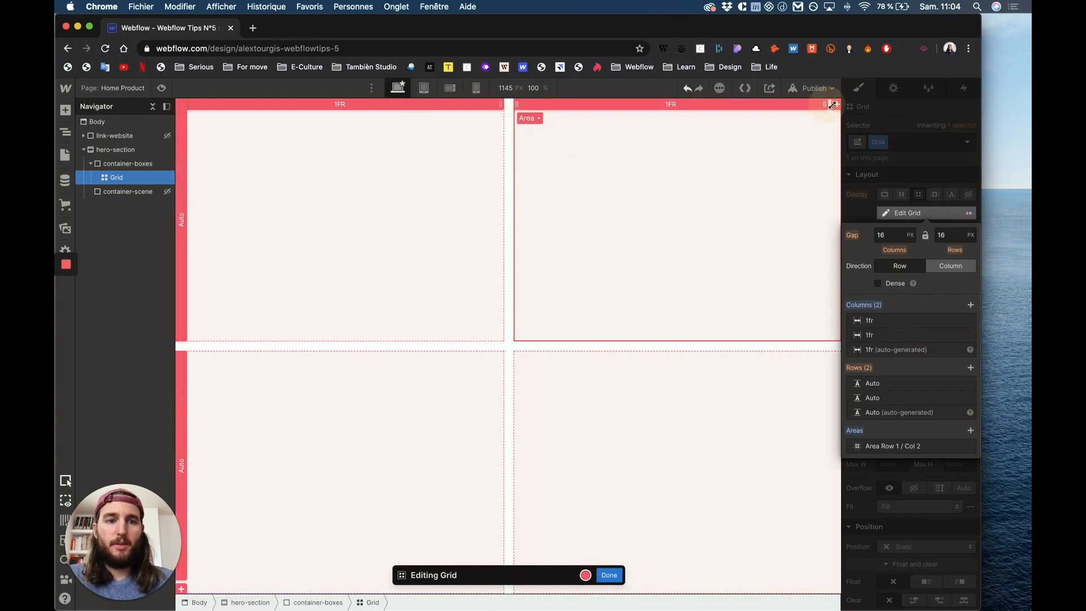
{"action": "left_click", "coordinate": [970, 305]}
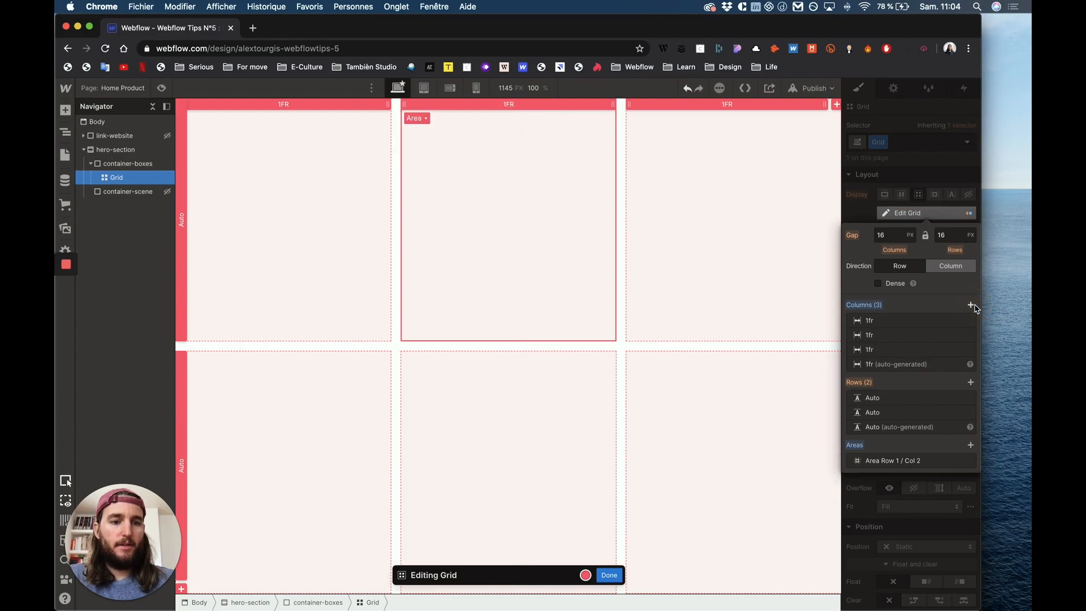
{"action": "left_click", "coordinate": [970, 304]}
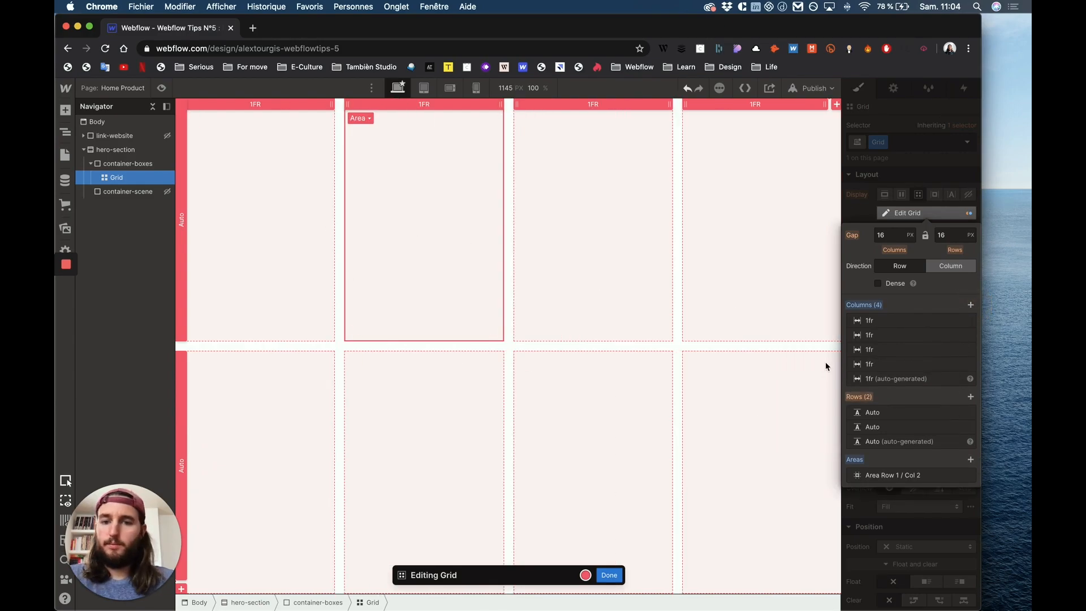
Step: Set the grid's column and row gaps to 0 px and finish editing the grid
{"action": "left_click", "coordinate": [886, 237]}
{"action": "key", "text": "BackSpace"}
{"action": "key", "text": "BackSpace"}
{"action": "type", "text": "0"}
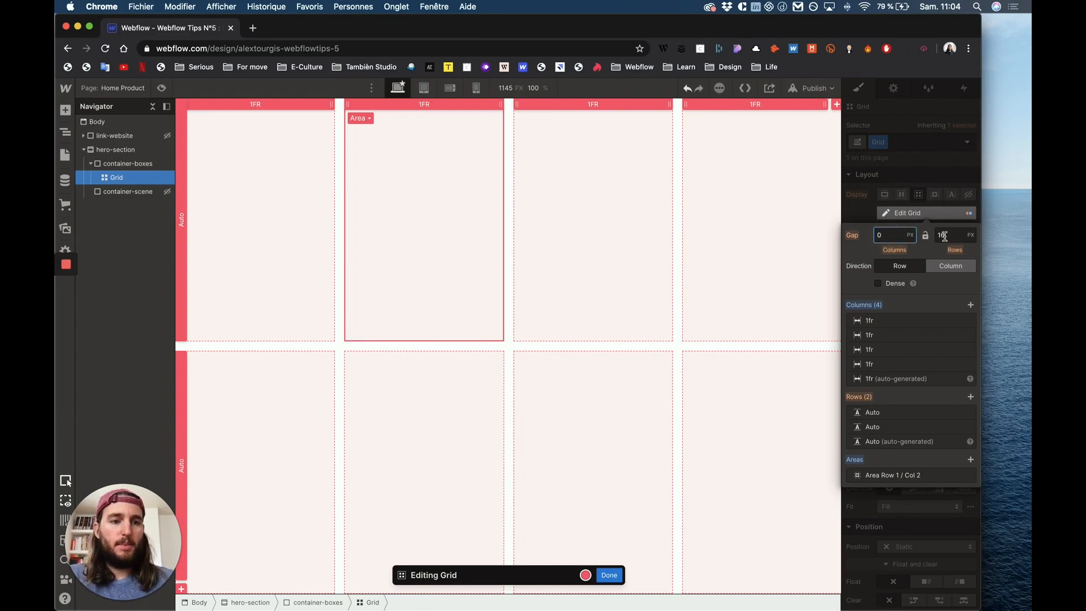
{"action": "left_click", "coordinate": [944, 237]}
{"action": "key", "text": "BackSpace"}
{"action": "key", "text": "BackSpace"}
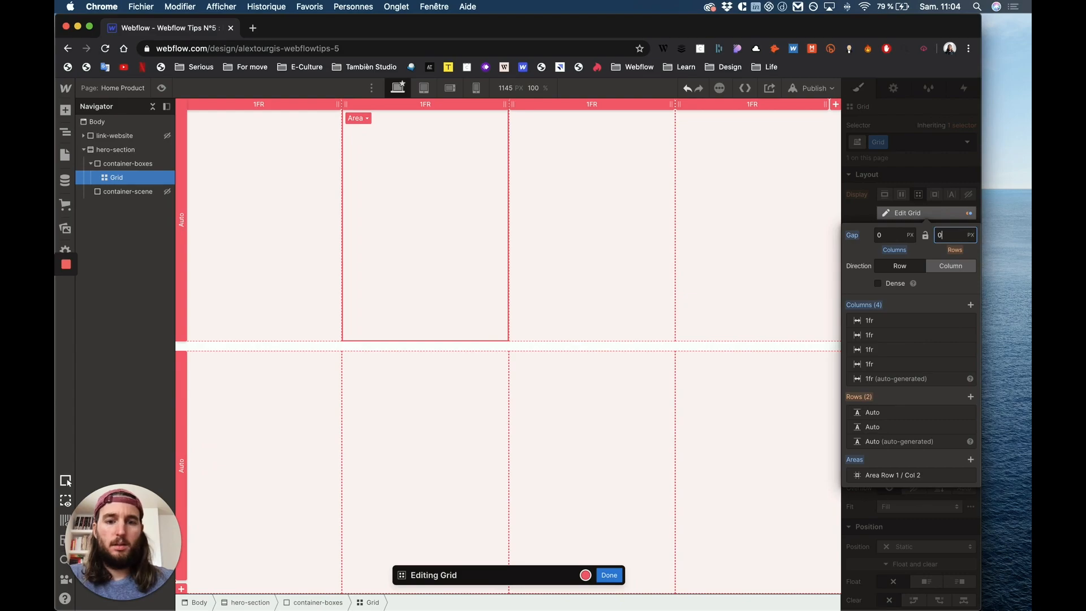
{"action": "type", "text": "0"}
{"action": "key", "text": "Return"}
{"action": "key", "text": "Escape"}
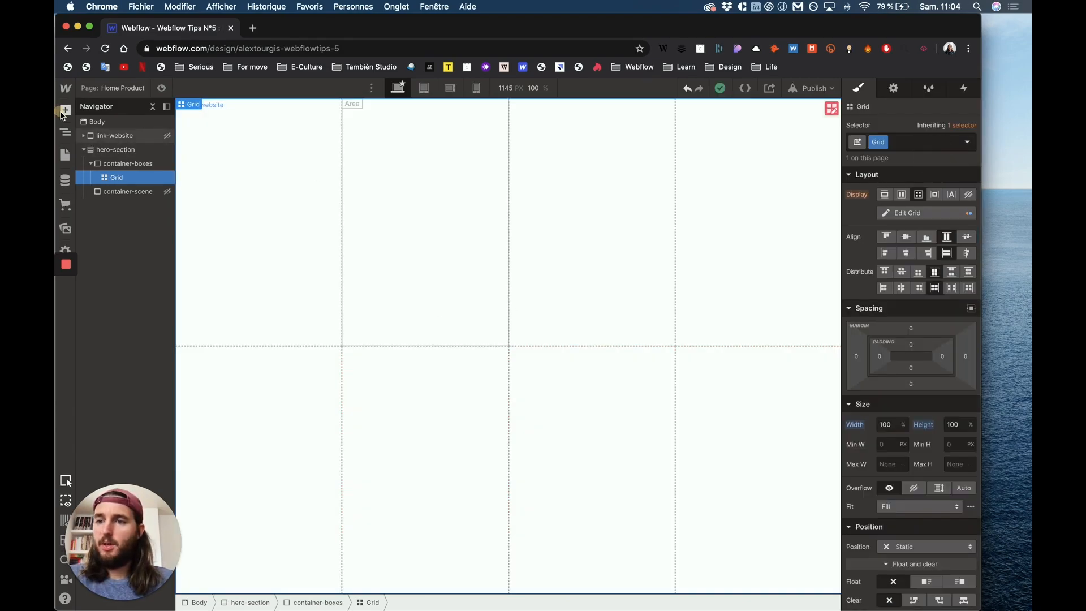
Step: Insert a Div Block into the grid's first cell and give it the class box-one
{"action": "left_click", "coordinate": [65, 110]}
{"action": "left_click_drag", "start_coordinate": [102, 314], "coordinate": [348, 244]}
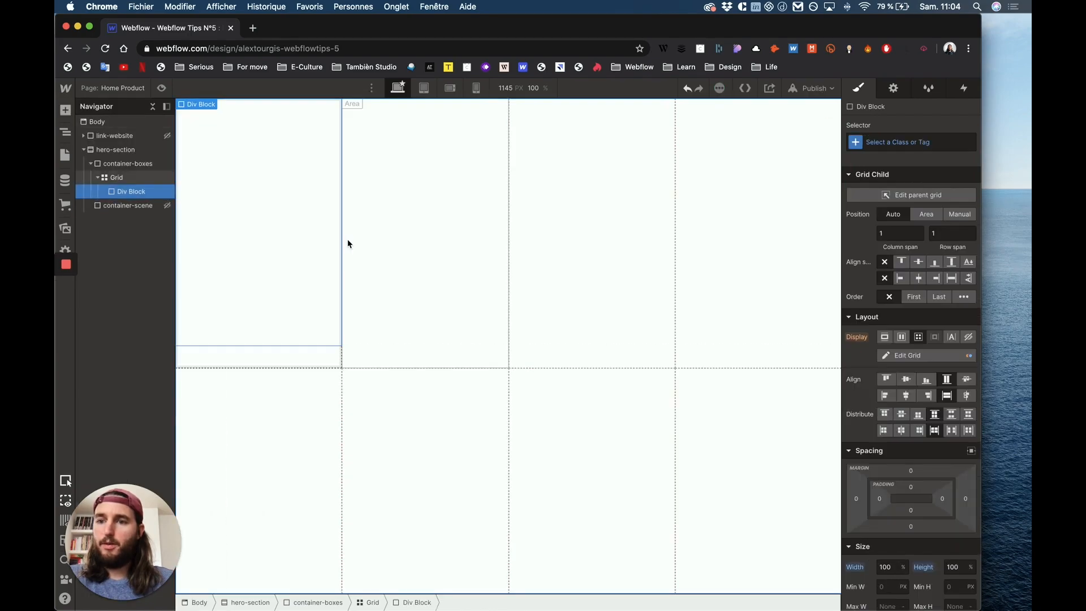
{"action": "left_click", "coordinate": [903, 144]}
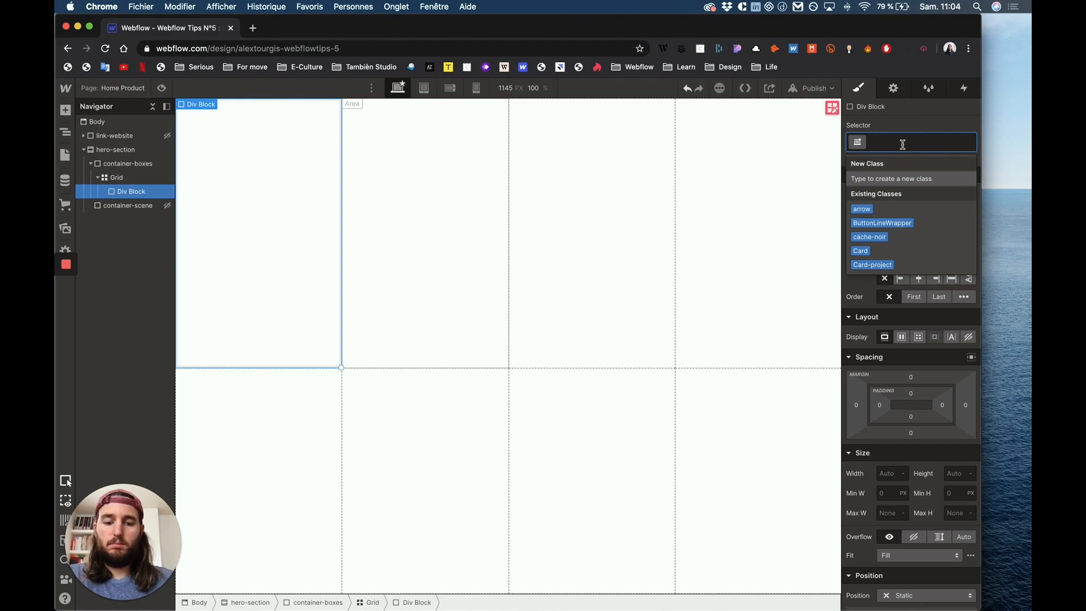
{"action": "type", "text": "box"}
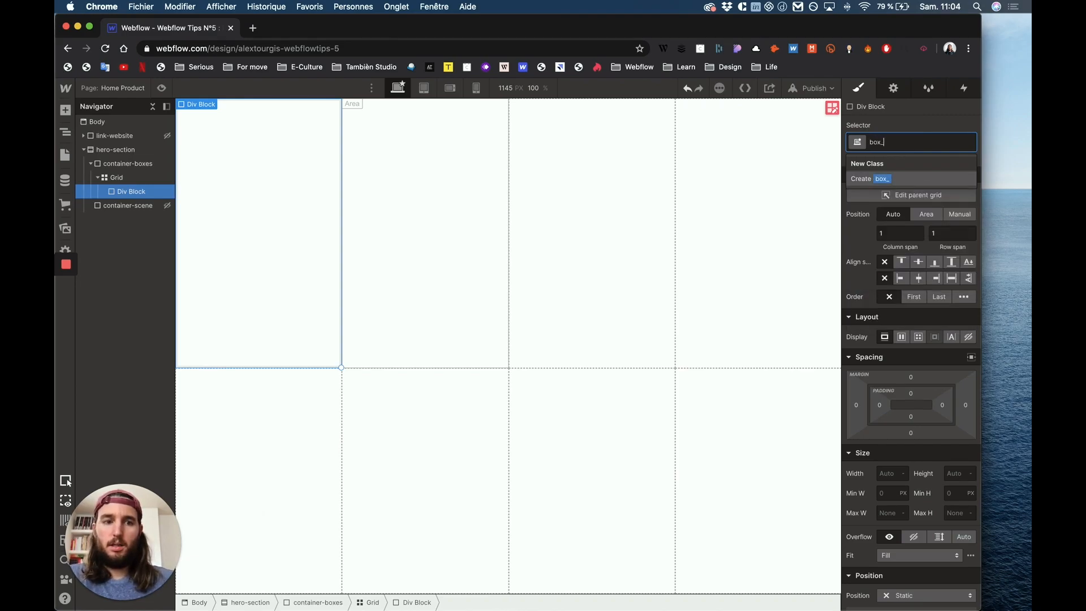
{"action": "type", "text": "-one"}
{"action": "key", "text": "Return"}
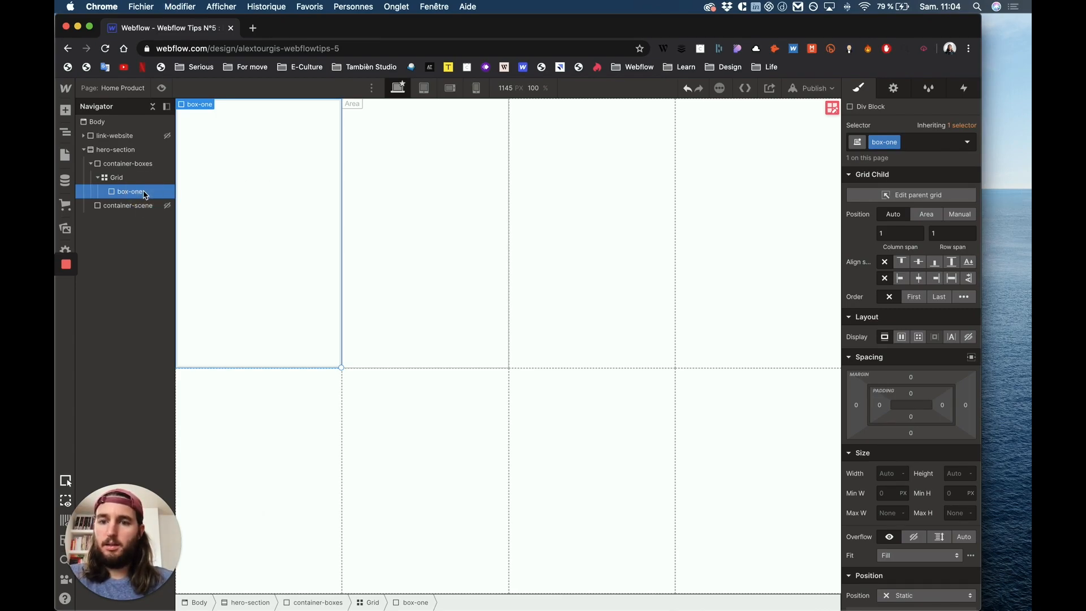
Step: Duplicate the box-one div seven times to fill all eight grid cells
{"action": "key", "text": "super+d"}
{"action": "key", "text": "super+d"}
{"action": "key", "text": "super+d"}
{"action": "key", "text": "super+d"}
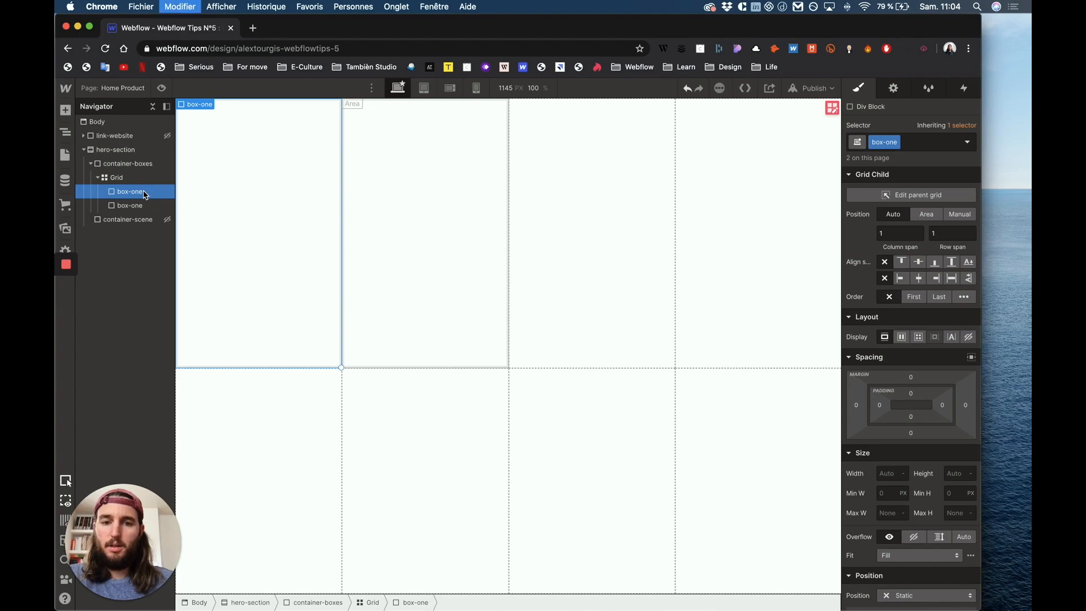
{"action": "key", "text": "super+d"}
{"action": "key", "text": "super+d"}
{"action": "key", "text": "super+d"}
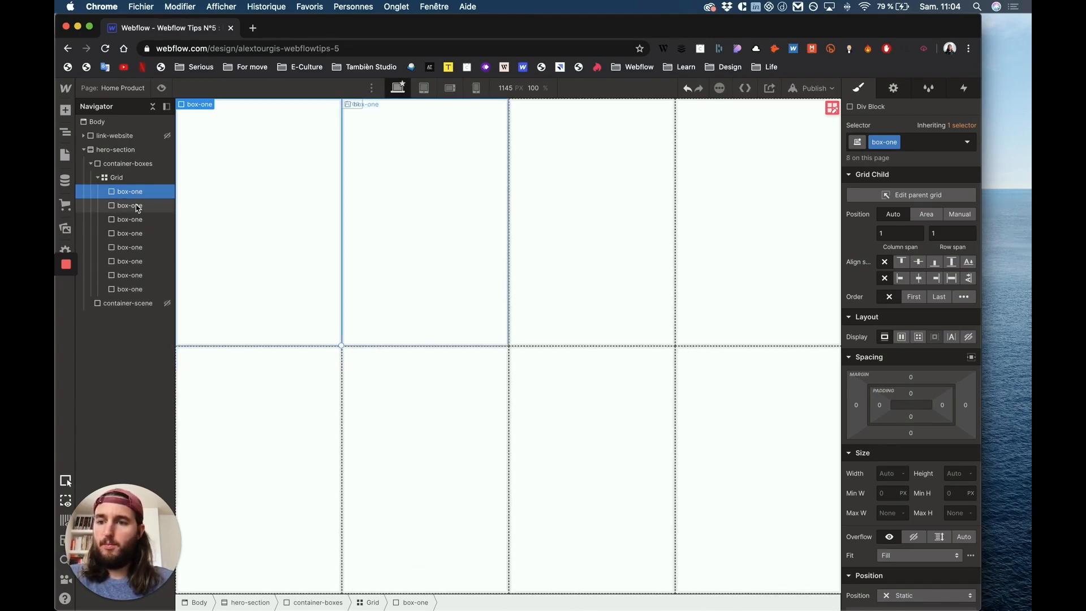
Step: Set the width and height of the box-one class to 100%
{"action": "left_click", "coordinate": [283, 232]}
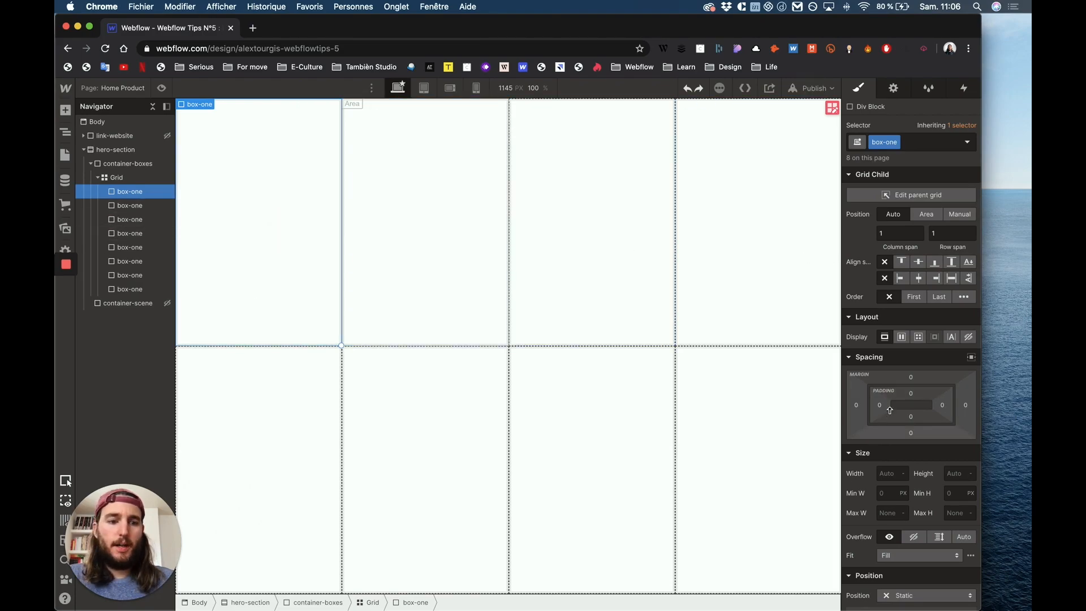
{"action": "left_click", "coordinate": [890, 473]}
{"action": "type", "text": "100"}
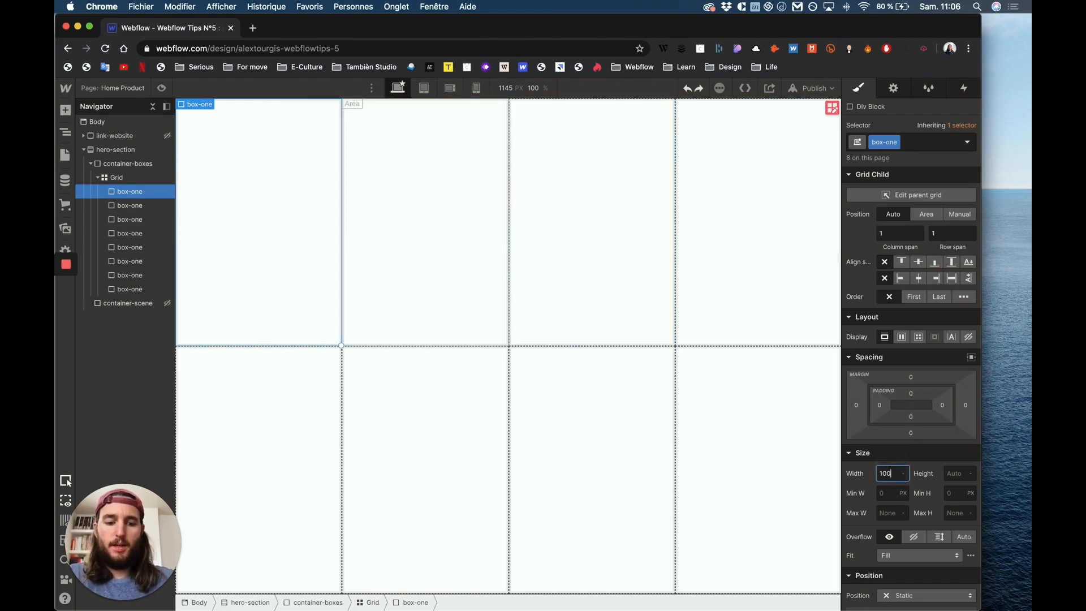
{"action": "key", "text": "Return"}
{"action": "left_click", "coordinate": [953, 471]}
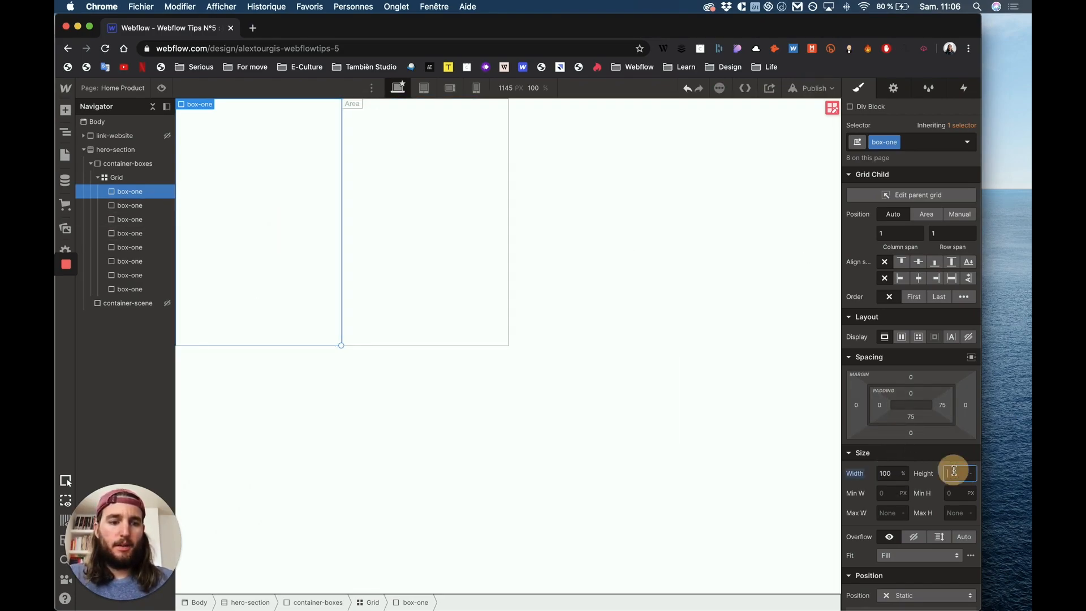
{"action": "key", "text": "Return"}
Step: Duplicate the class of the second grid box and name the copy box-two
{"action": "left_click", "coordinate": [381, 211]}
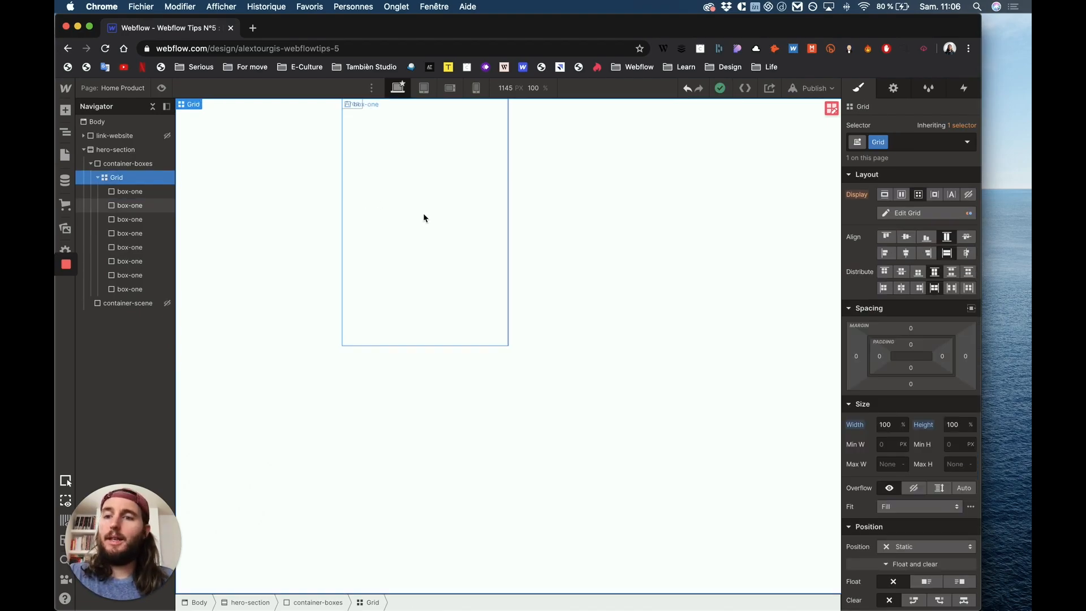
{"action": "left_click", "coordinate": [371, 208]}
{"action": "left_click", "coordinate": [896, 142]}
{"action": "left_click", "coordinate": [892, 175]}
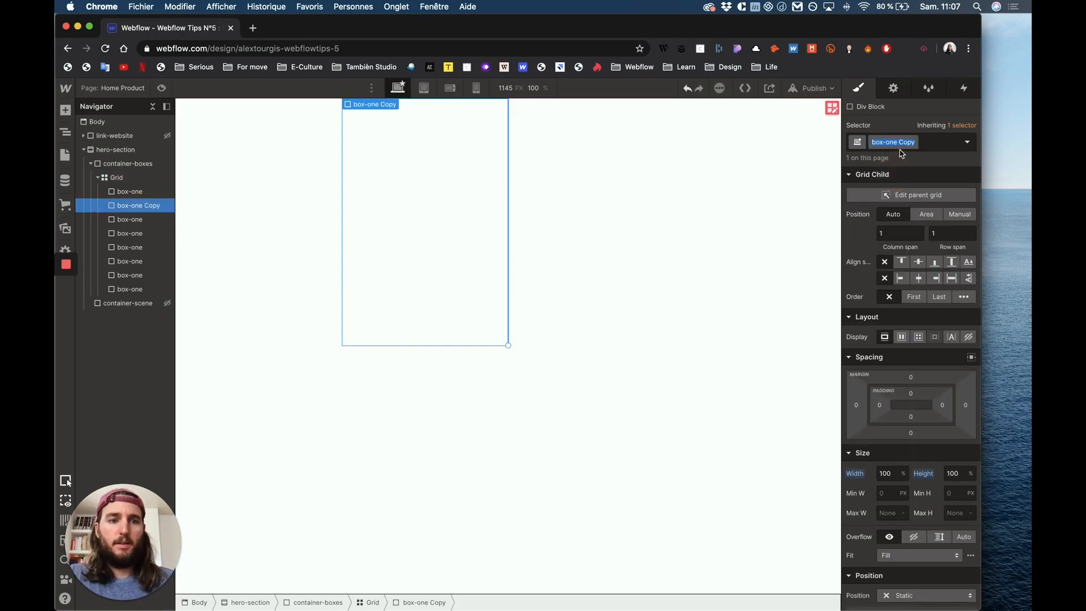
{"action": "left_click", "coordinate": [893, 147]}
{"action": "left_click_drag", "start_coordinate": [871, 143], "coordinate": [1007, 155]}
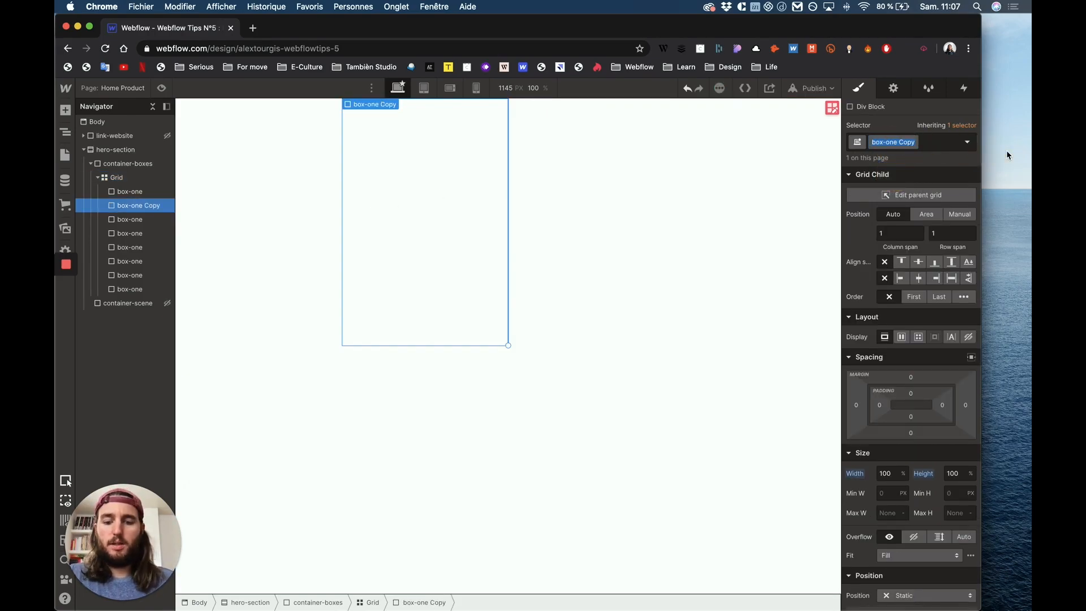
{"action": "type", "text": "box-"}
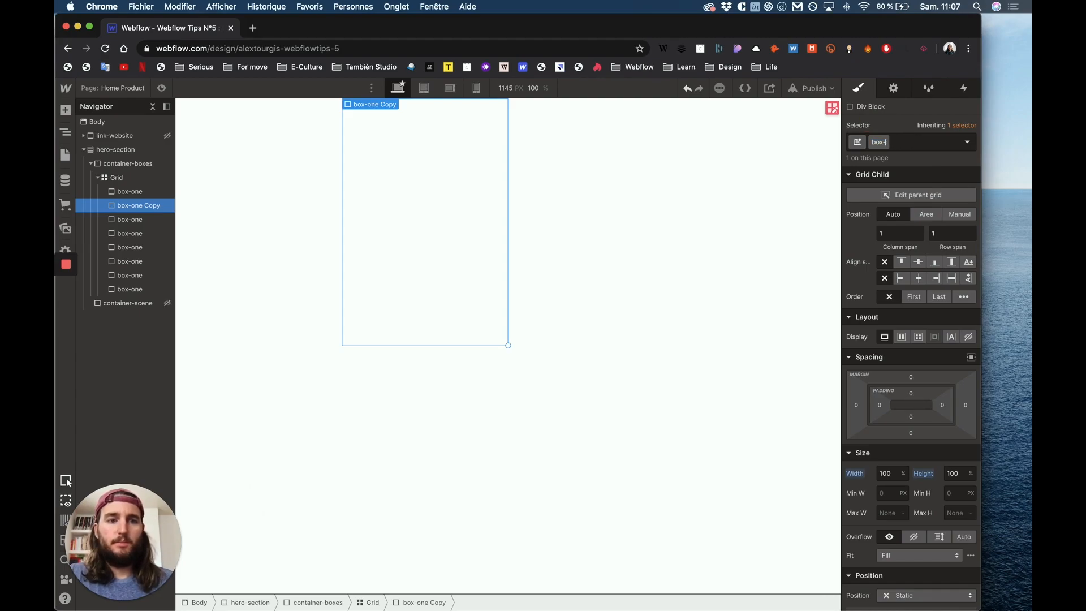
{"action": "type", "text": "two"}
{"action": "key", "text": "Return"}
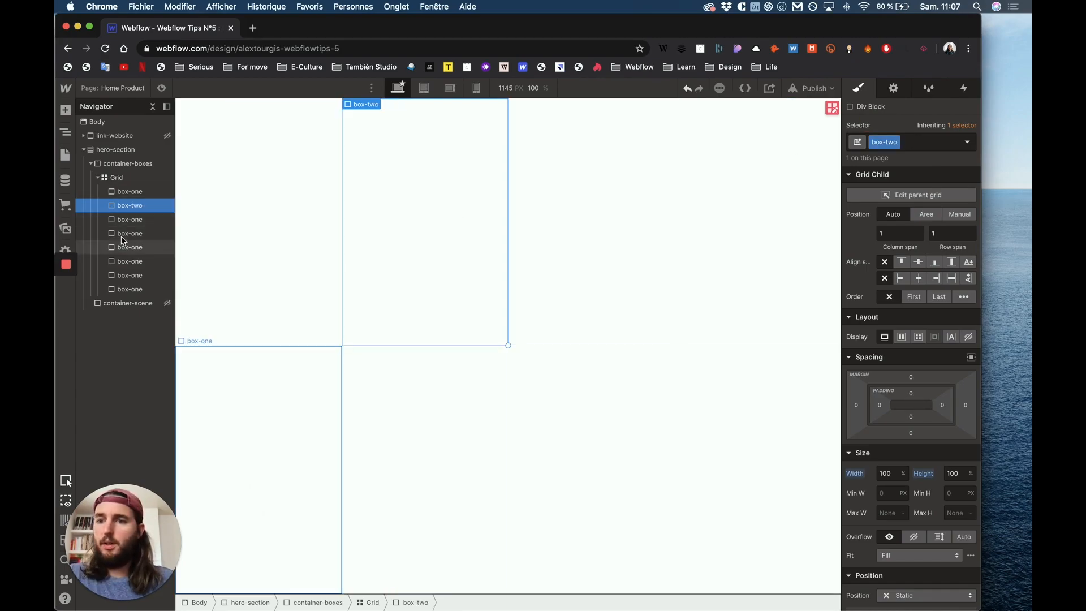
Step: Give the third grid box a duplicate of the box-one class named box-three
{"action": "left_click", "coordinate": [134, 225]}
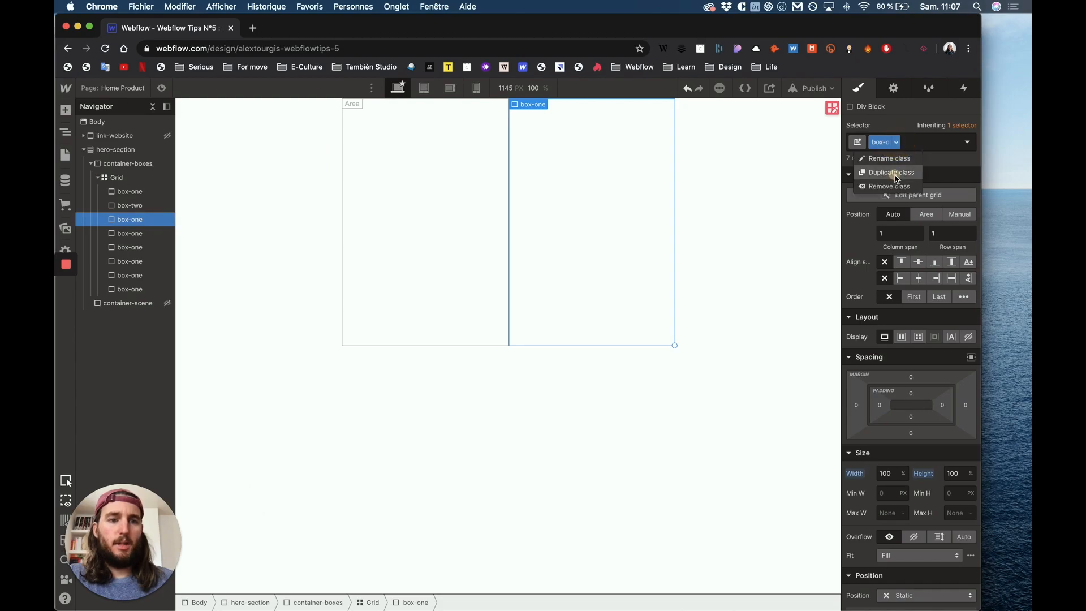
{"action": "key", "text": "BackSpace"}
{"action": "key", "text": "BackSpace"}
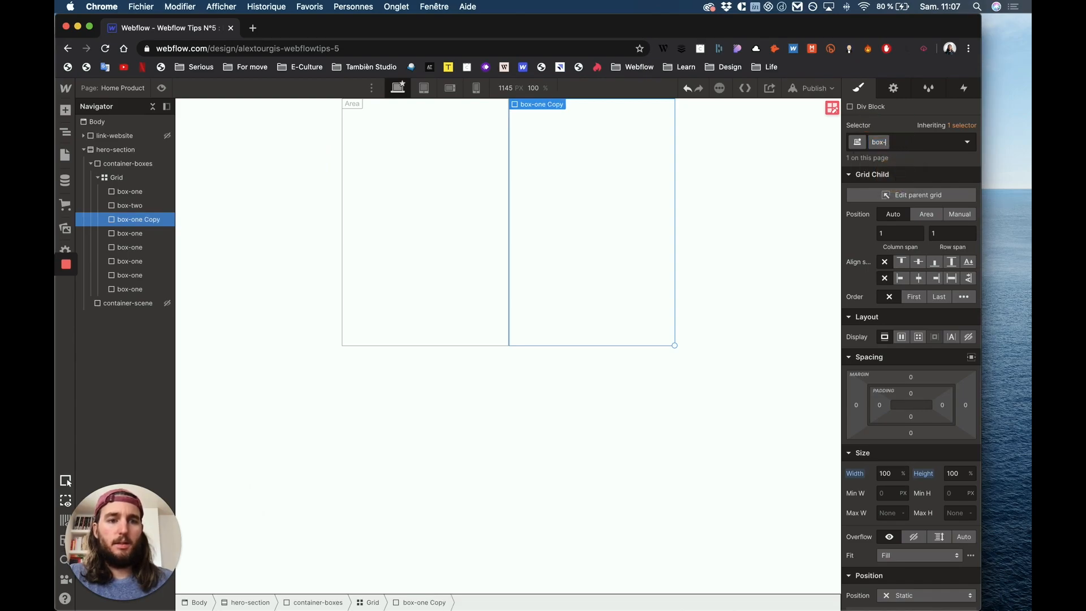
{"action": "type", "text": "thi"}
{"action": "key", "text": "Return"}
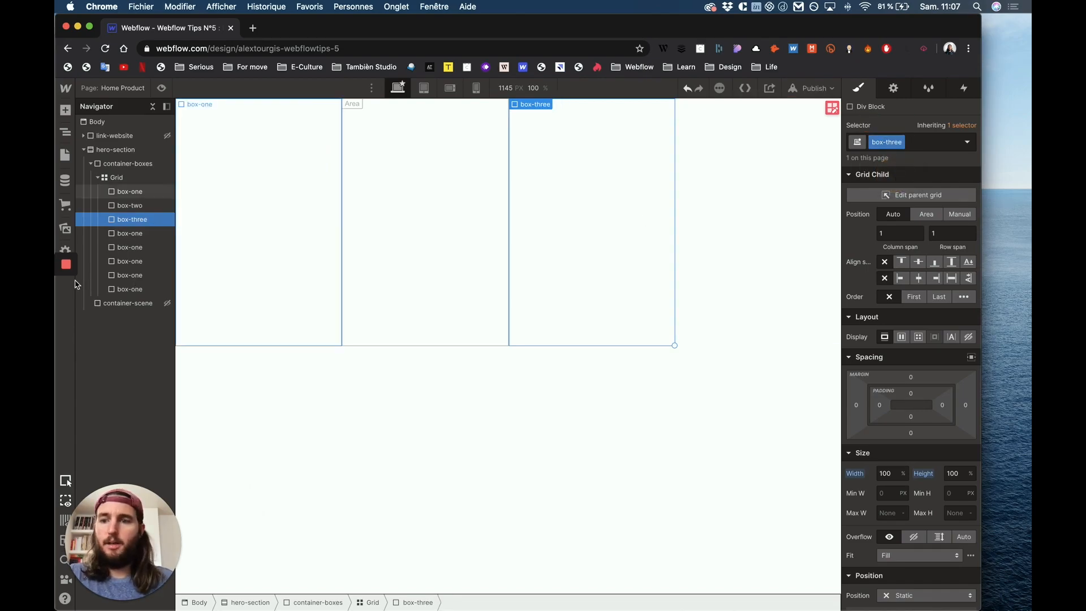
Step: Give the fourth grid box a duplicate of the box-one class named box-four
{"action": "left_click", "coordinate": [129, 234]}
{"action": "left_click", "coordinate": [899, 142]}
{"action": "left_click", "coordinate": [899, 174]}
{"action": "key", "text": "BackSpace"}
{"action": "key", "text": "BackSpace"}
{"action": "key", "text": "BackSpace"}
{"action": "key", "text": "BackSpace"}
{"action": "key", "text": "BackSpace"}
{"action": "key", "text": "BackSpace"}
{"action": "key", "text": "BackSpace"}
{"action": "key", "text": "BackSpace"}
{"action": "type", "text": "four"}
{"action": "key", "text": "Return"}
Step: Give the fifth grid box a duplicate of the box-one class named box-five
{"action": "left_click", "coordinate": [121, 250]}
{"action": "left_click", "coordinate": [899, 142]}
{"action": "left_click", "coordinate": [892, 173]}
{"action": "key", "text": "BackSpace"}
{"action": "key", "text": "BackSpace"}
{"action": "key", "text": "BackSpace"}
{"action": "key", "text": "BackSpace"}
{"action": "key", "text": "BackSpace"}
{"action": "key", "text": "BackSpace"}
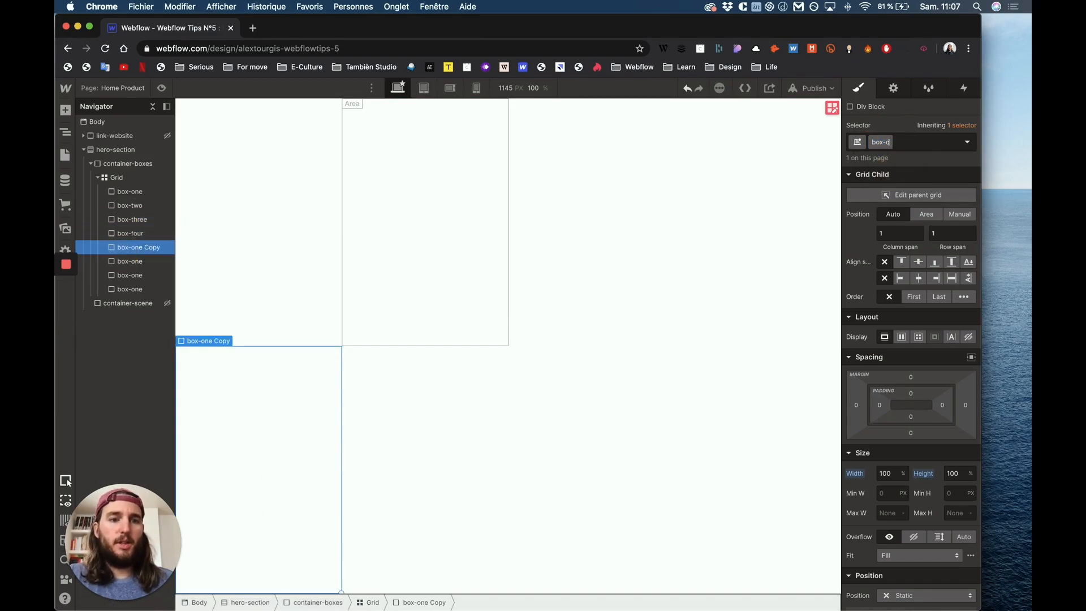
{"action": "type", "text": "five"}
{"action": "key", "text": "Return"}
Step: Give the sixth grid box a duplicate of the box-one class named box-six
{"action": "left_click", "coordinate": [129, 260]}
{"action": "left_click", "coordinate": [899, 143]}
{"action": "left_click", "coordinate": [897, 175]}
{"action": "type", "text": "six"}
{"action": "key", "text": "Return"}
Step: Give the seventh grid box a duplicate of the box-one class named box-seven
{"action": "left_click", "coordinate": [129, 274]}
{"action": "left_click", "coordinate": [899, 142]}
{"action": "left_click", "coordinate": [891, 175]}
{"action": "type", "text": "seven"}
{"action": "key", "text": "Return"}
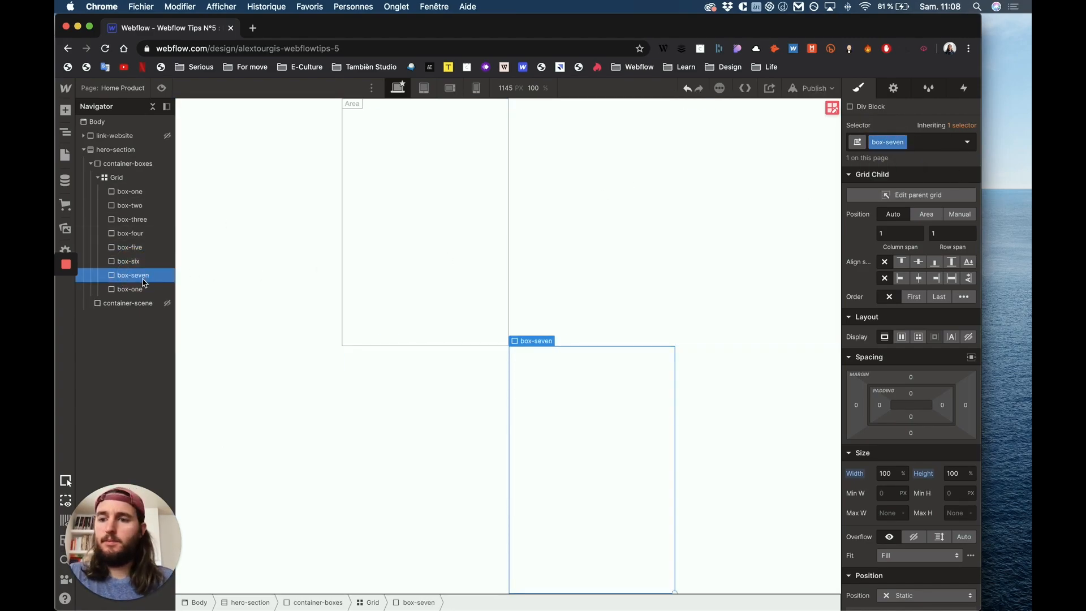
Step: Give the last grid box a duplicate of the box-one class named box-eight
{"action": "left_click", "coordinate": [130, 289]}
{"action": "left_click", "coordinate": [895, 143]}
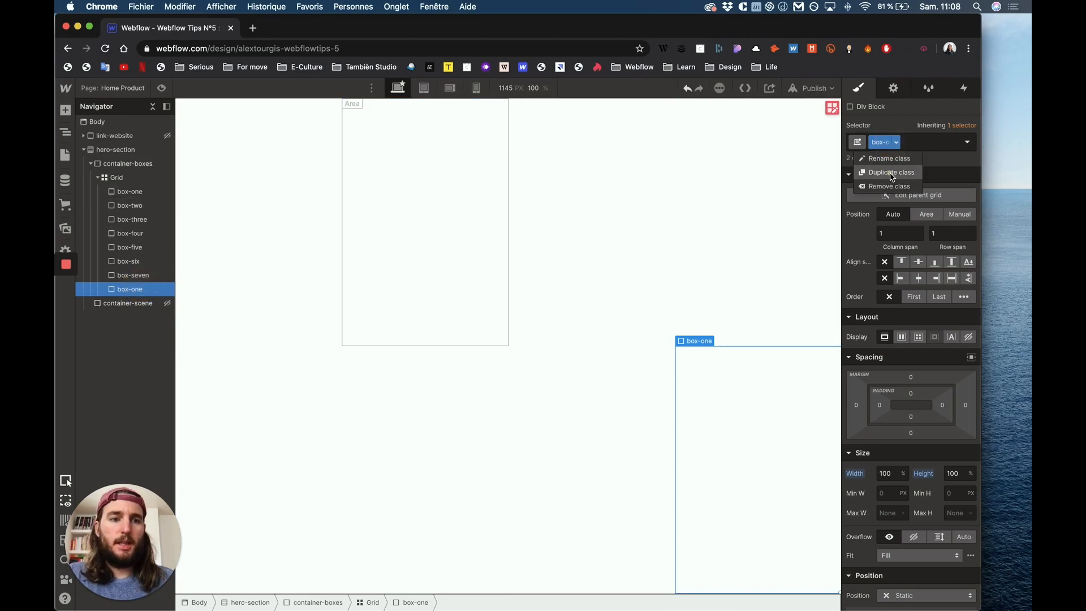
{"action": "left_click", "coordinate": [891, 173]}
{"action": "key", "text": "BackSpace"}
{"action": "key", "text": "BackSpace"}
{"action": "key", "text": "BackSpace"}
{"action": "key", "text": "BackSpace"}
{"action": "key", "text": "BackSpace"}
{"action": "key", "text": "BackSpace"}
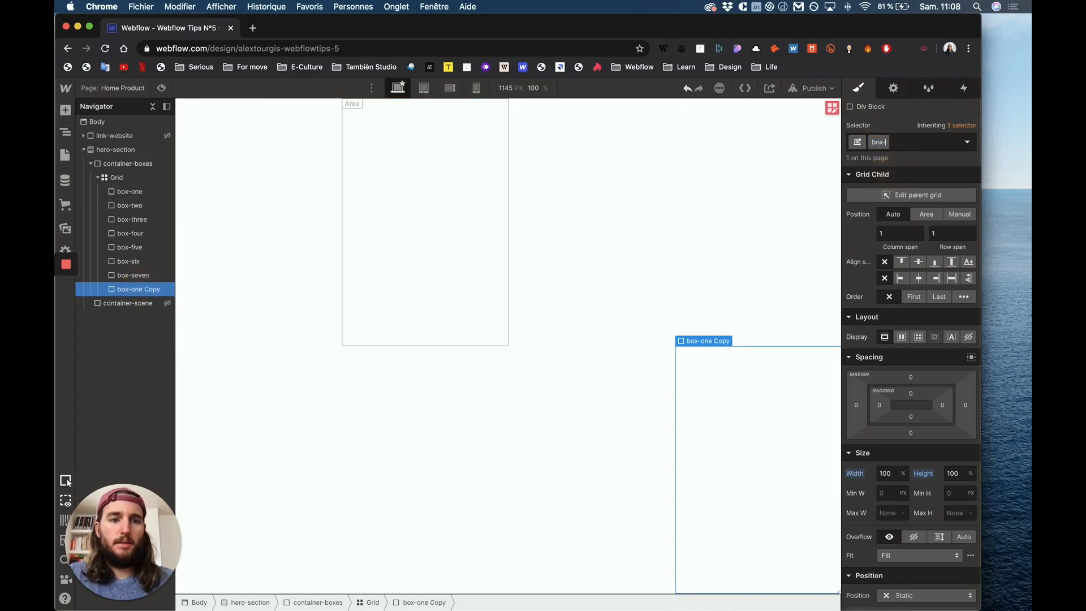
{"action": "key", "text": "Return"}
Step: Review the nested structure of container-boxes and check the placement of individual boxes from box-one to box-eight
{"action": "left_click", "coordinate": [96, 162]}
{"action": "left_click", "coordinate": [90, 163]}
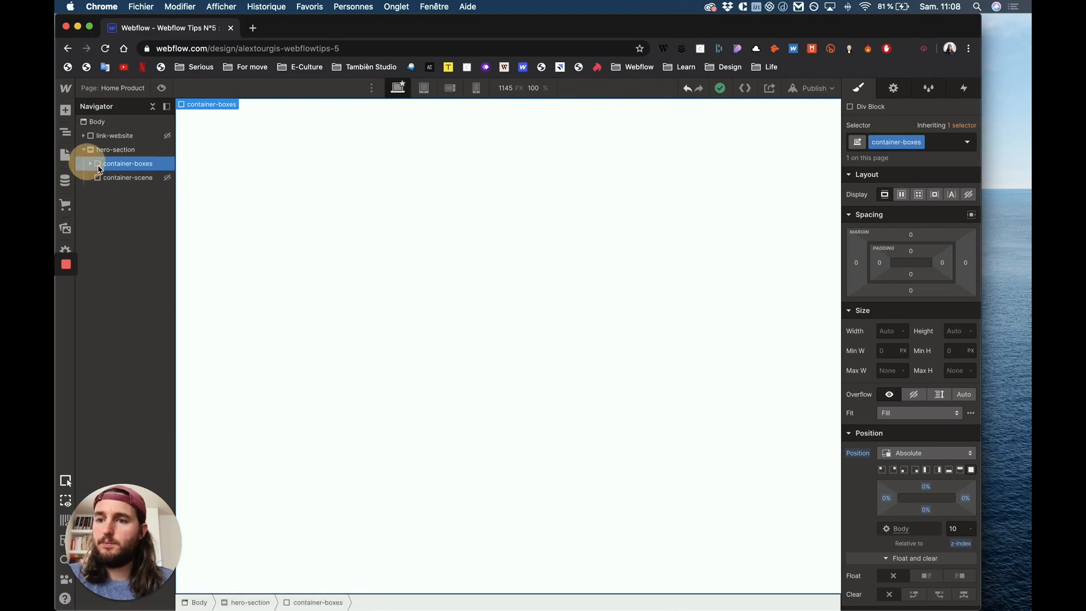
{"action": "left_click", "coordinate": [111, 164]}
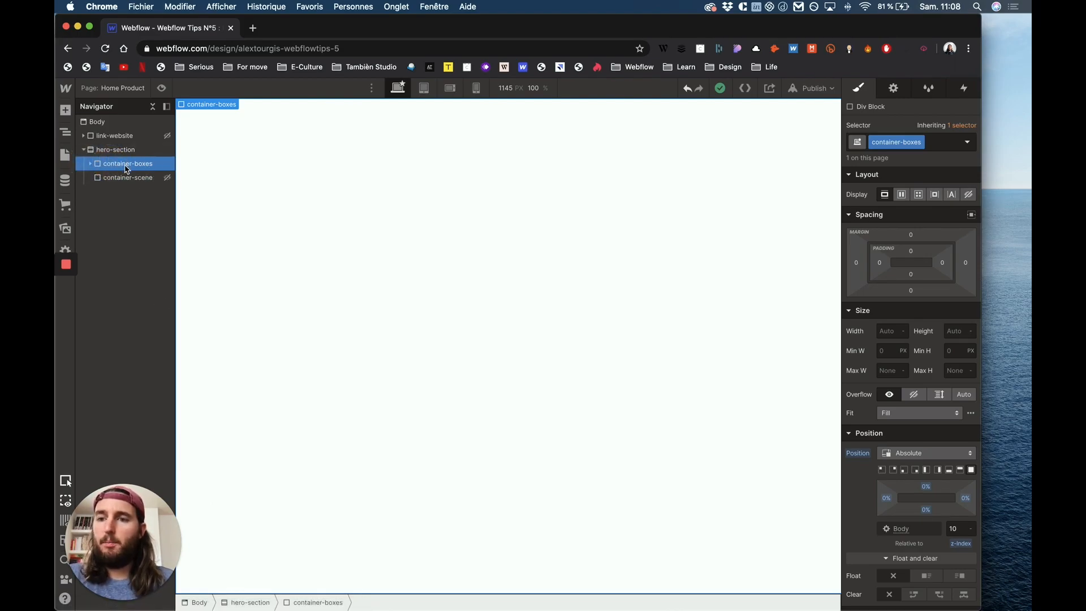
{"action": "left_click", "coordinate": [91, 164]}
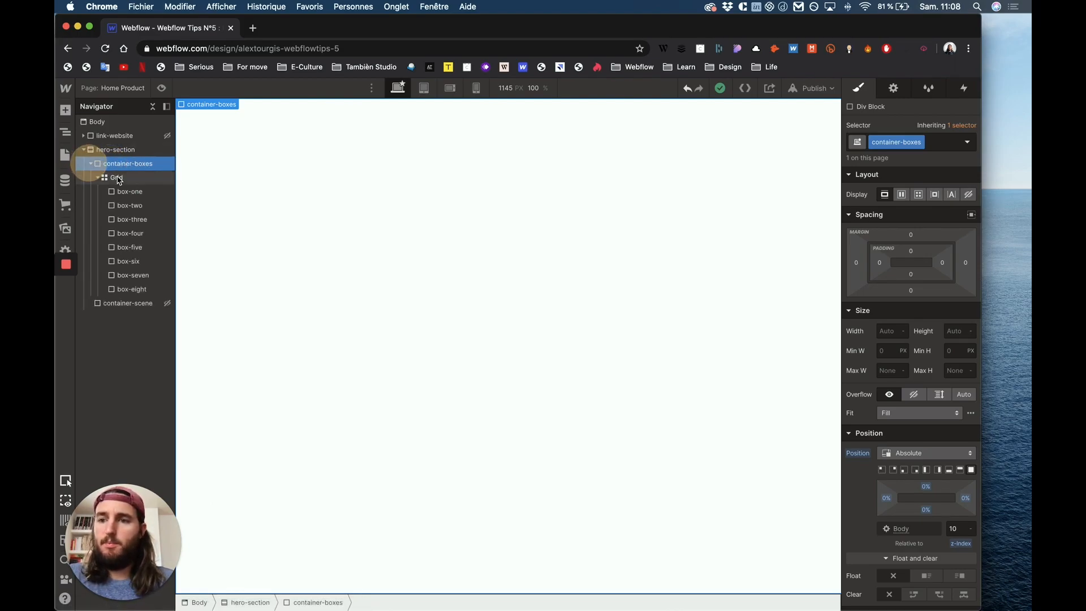
{"action": "left_click", "coordinate": [123, 191]}
{"action": "left_click", "coordinate": [134, 206]}
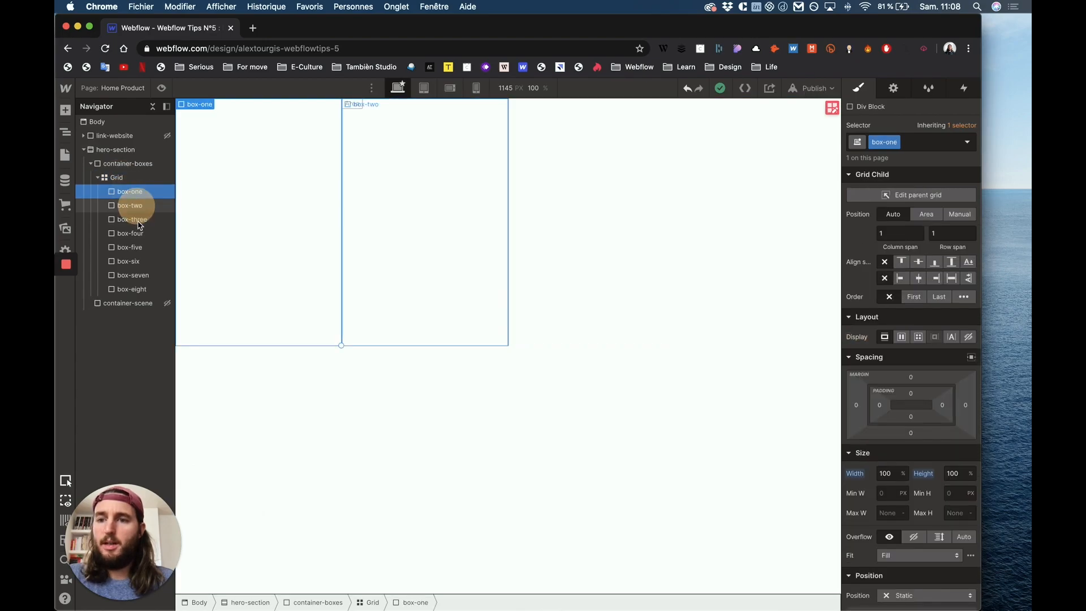
{"action": "left_click", "coordinate": [133, 219]}
{"action": "left_click", "coordinate": [132, 261]}
{"action": "left_click", "coordinate": [144, 290]}
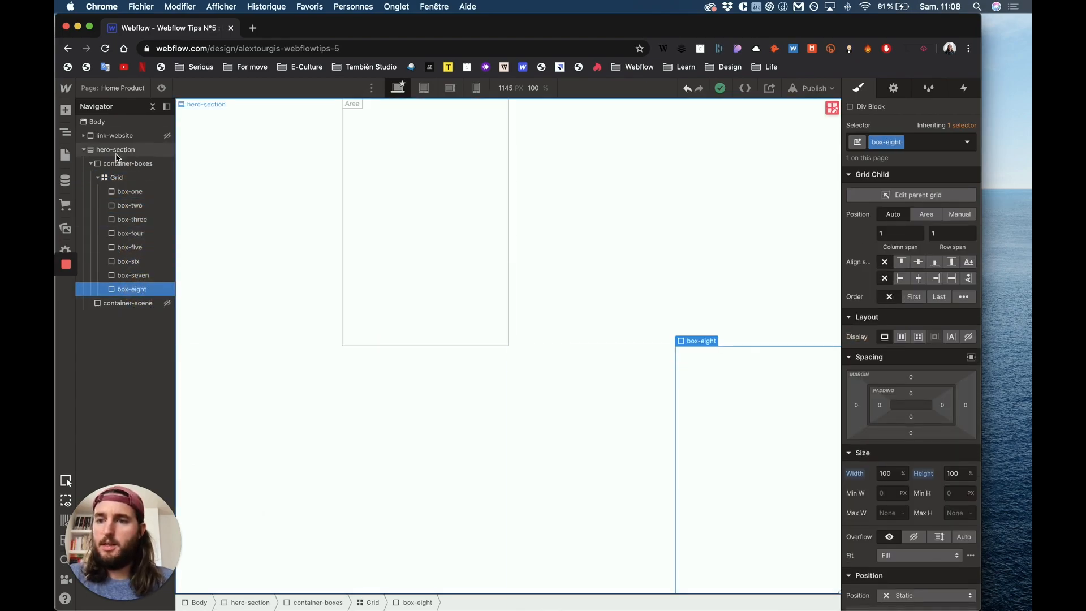
Step: Collapse container-boxes in the element tree and set its display to none
{"action": "left_click", "coordinate": [91, 163]}
{"action": "left_click", "coordinate": [116, 177]}
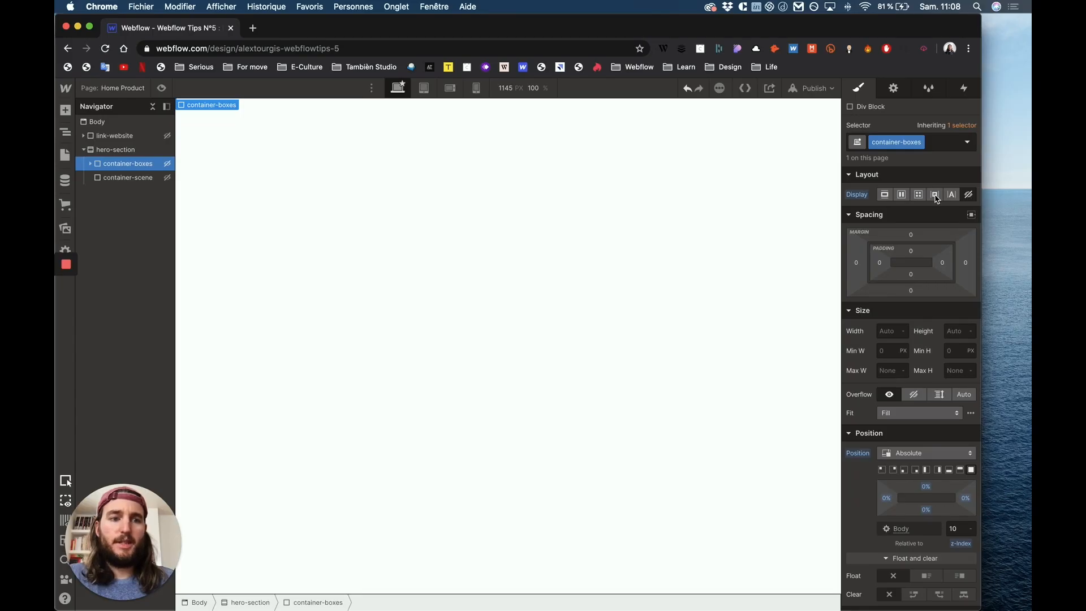
{"action": "left_click", "coordinate": [132, 163]}
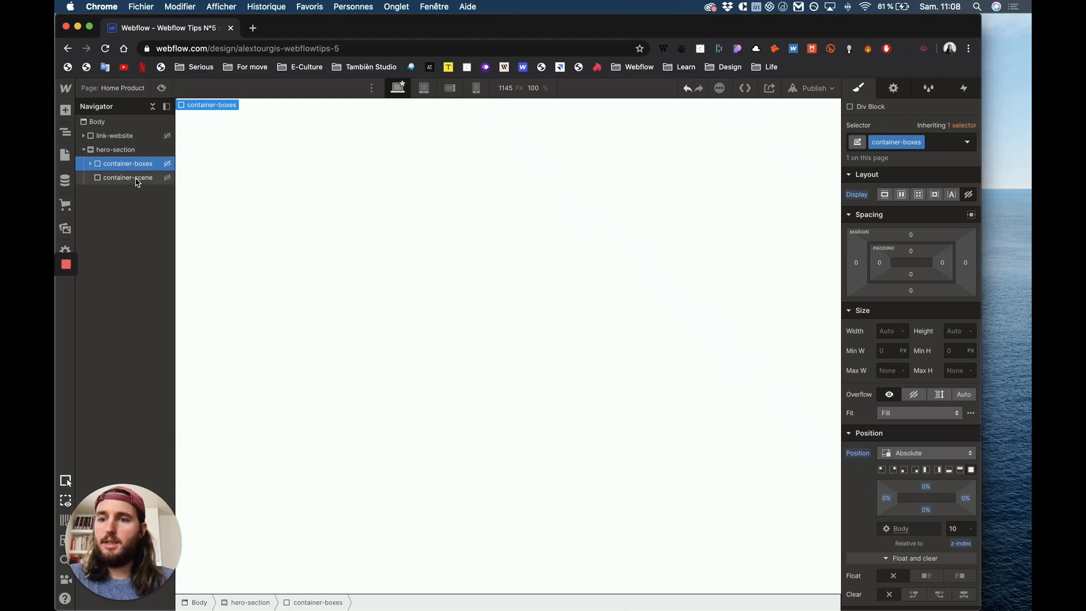
Step: Set the display of container-scene to flex with a horizontal direction
{"action": "left_click", "coordinate": [136, 177]}
{"action": "left_click", "coordinate": [907, 198]}
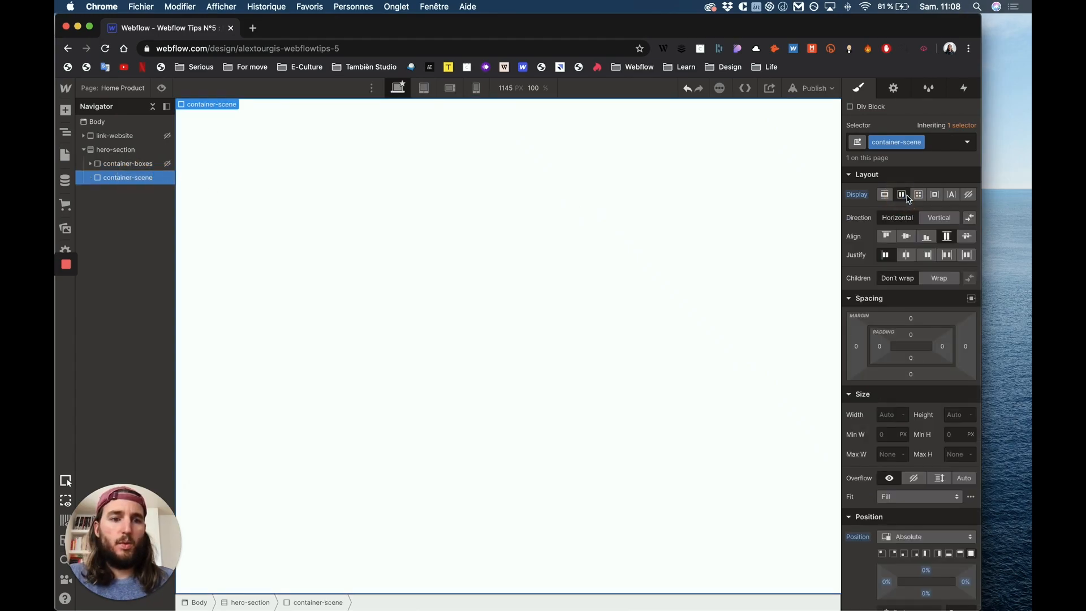
{"action": "left_click", "coordinate": [144, 176]}
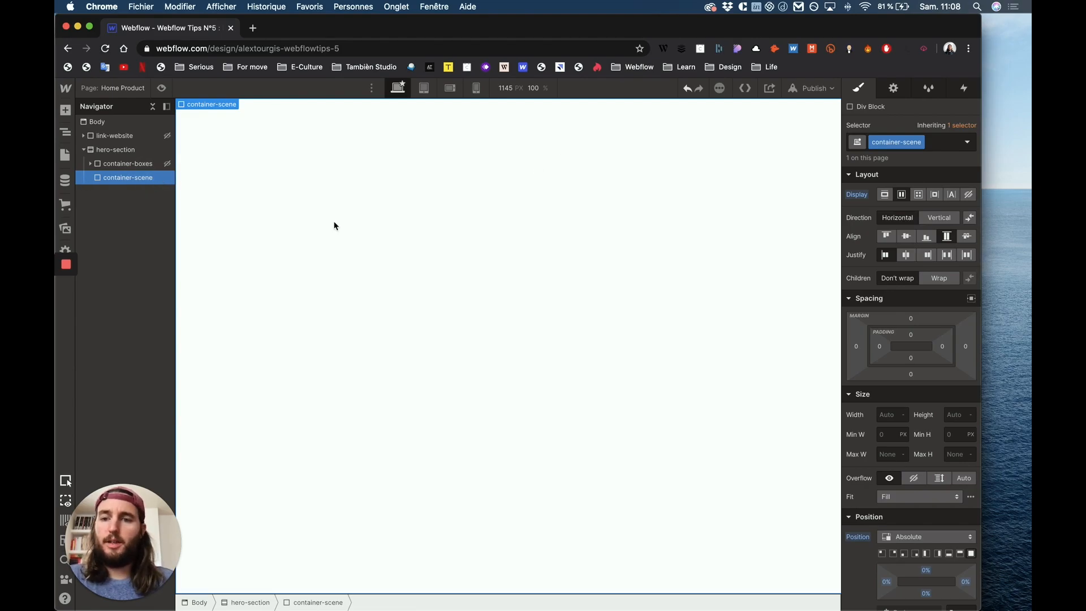
Step: Add a div block inside container-scene and give it the new class wrapper-images
{"action": "left_click", "coordinate": [65, 110]}
{"action": "left_click_drag", "start_coordinate": [103, 317], "coordinate": [475, 276]}
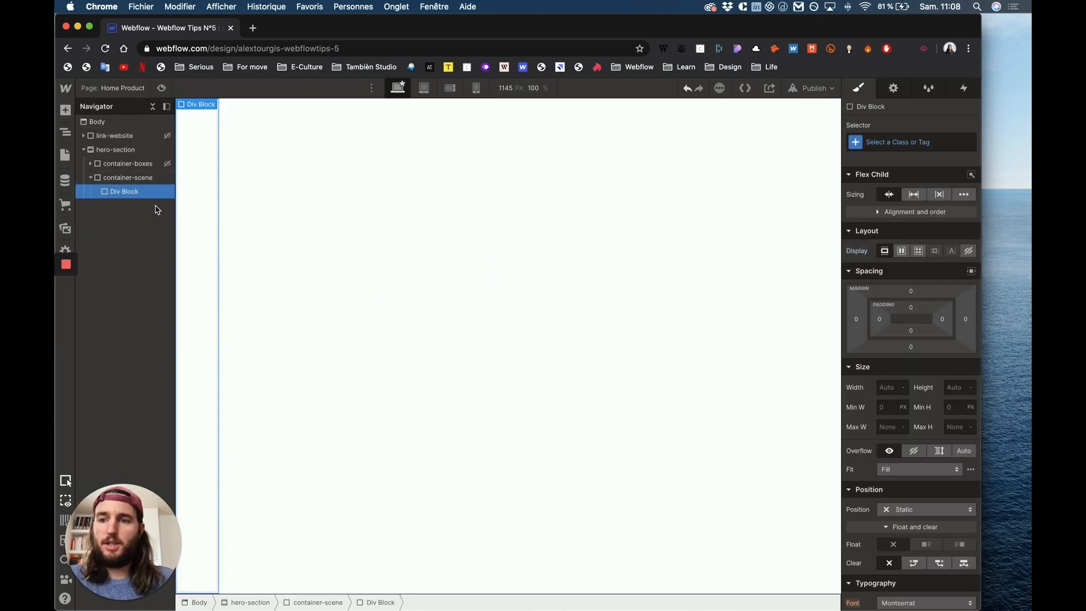
{"action": "left_click", "coordinate": [923, 142]}
{"action": "type", "text": "w"}
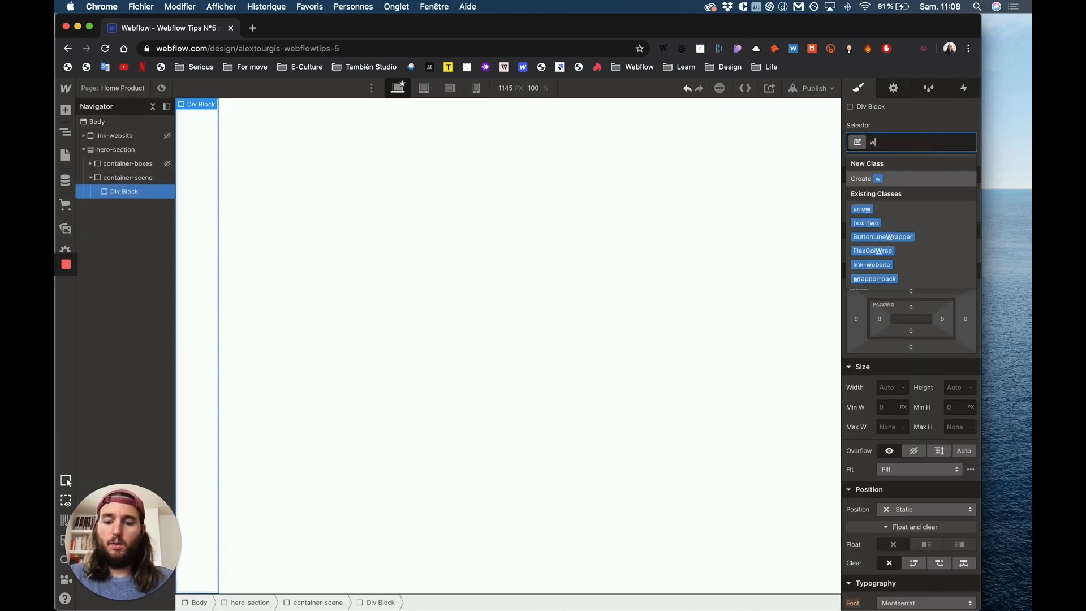
{"action": "type", "text": "rapper-images"}
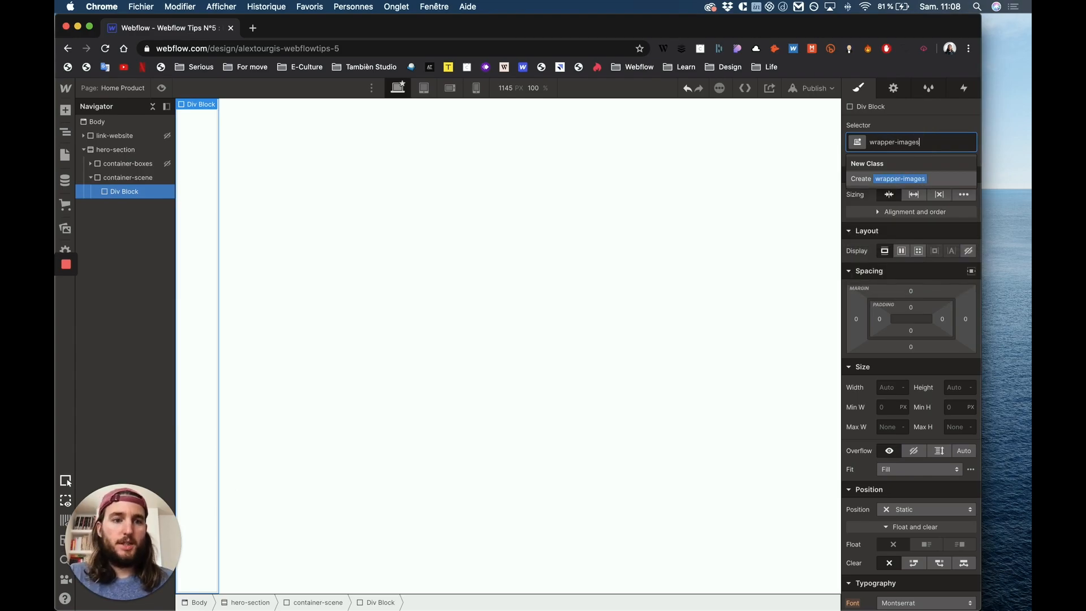
{"action": "key", "text": "Return"}
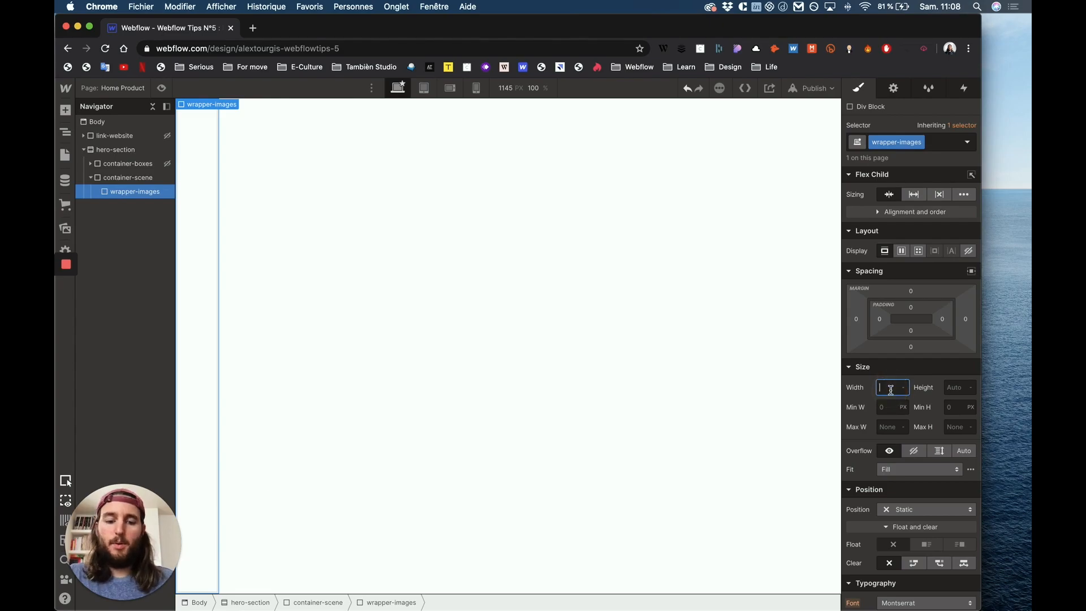
Step: Size the wrapper-images block to 100% width and 100 VH height
{"action": "key", "text": "Return"}
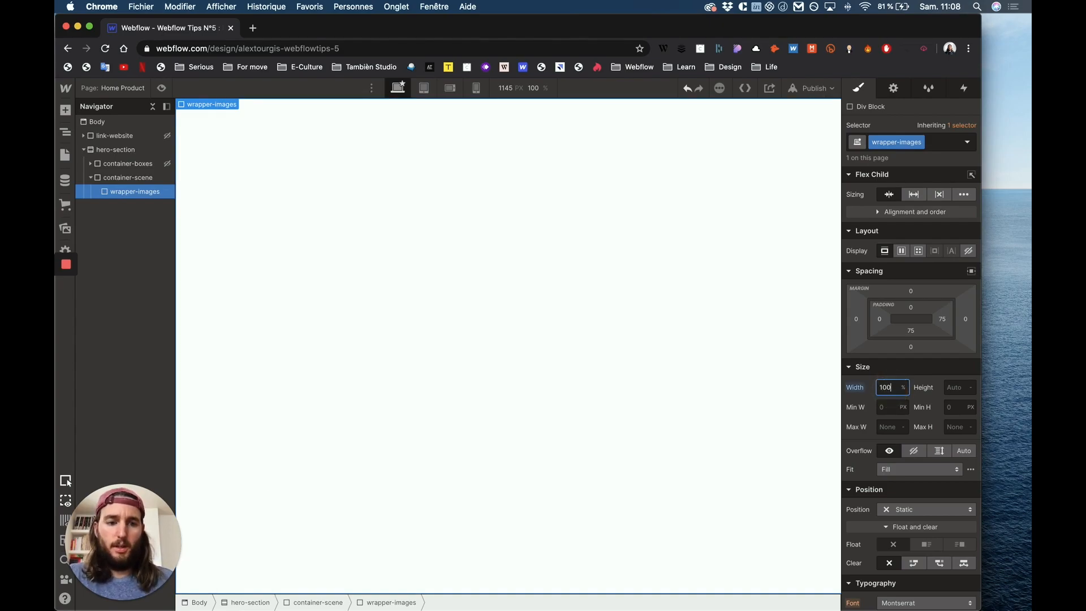
{"action": "left_click", "coordinate": [953, 386]}
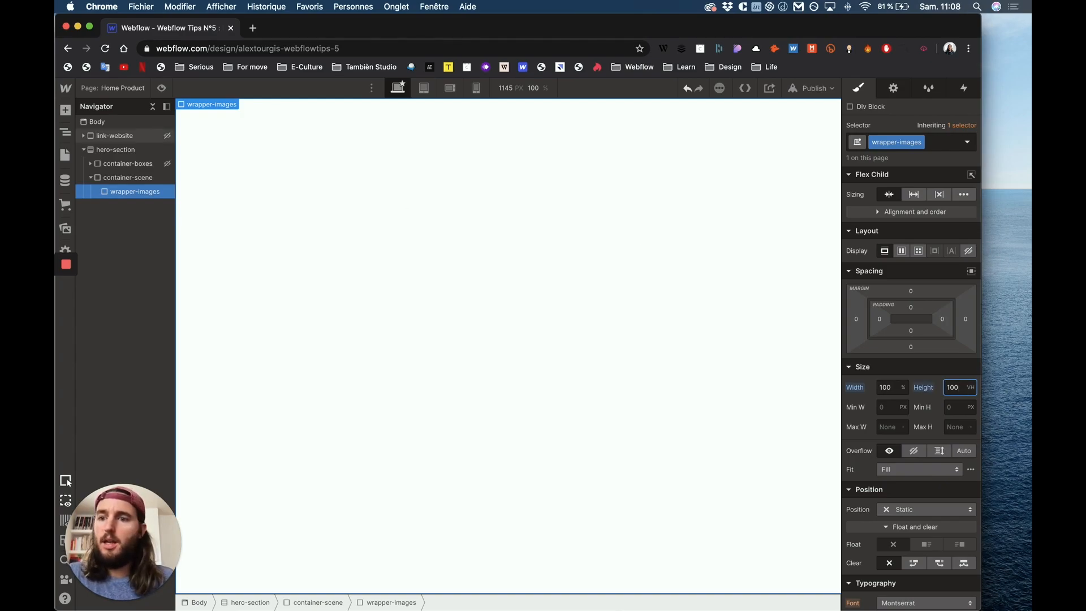
Step: Insert an image element into wrapper-images and assign it the photo of the orange and yellow sneakers
{"action": "left_click", "coordinate": [64, 111]}
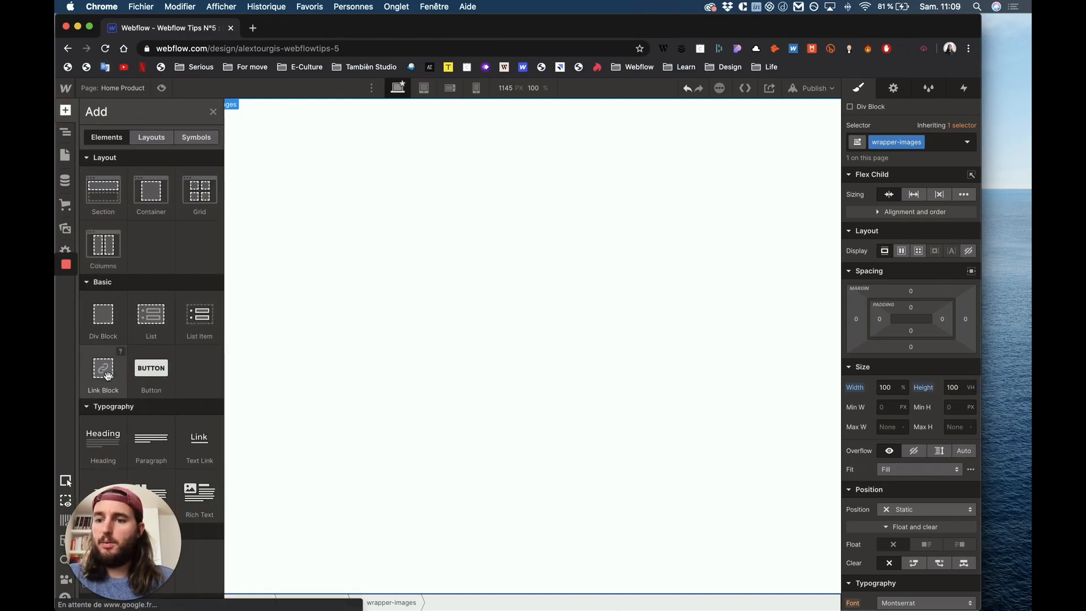
{"action": "scroll", "coordinate": [111, 395], "scroll_direction": "down", "scroll_amount": 5}
{"action": "left_click_drag", "start_coordinate": [105, 339], "coordinate": [316, 206]}
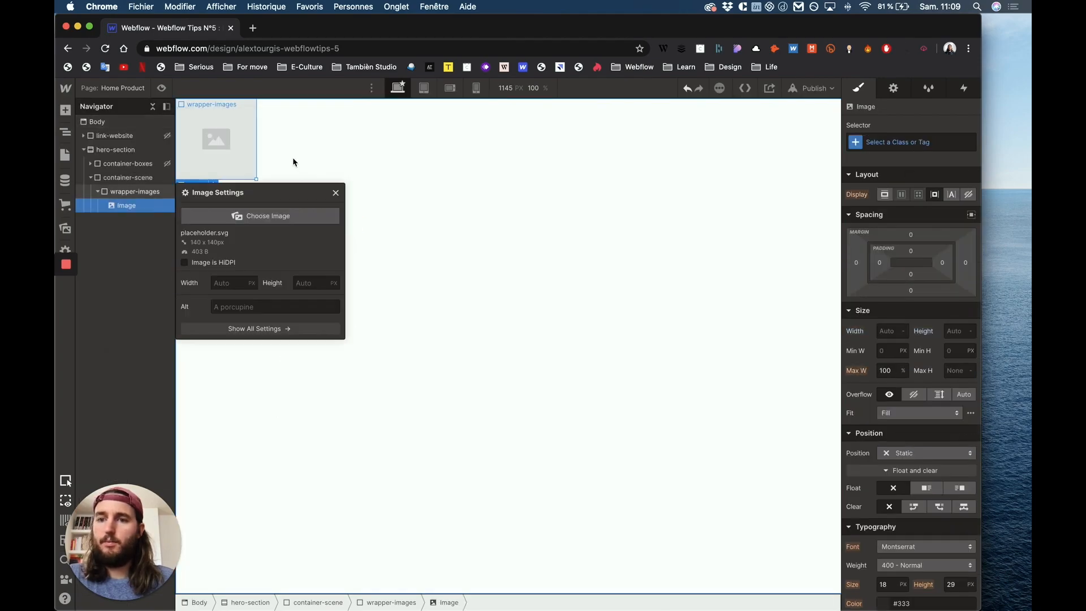
{"action": "left_click", "coordinate": [106, 202]}
{"action": "left_click", "coordinate": [336, 129]}
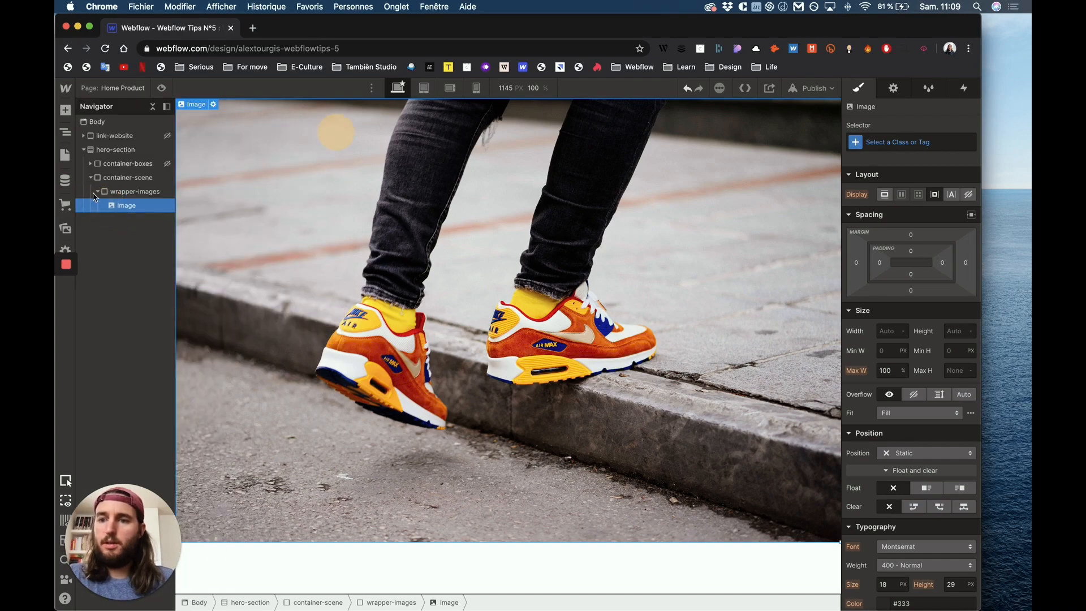
Step: Give the sneakers image the new class image-one
{"action": "left_click", "coordinate": [900, 148]}
{"action": "type", "text": "i"}
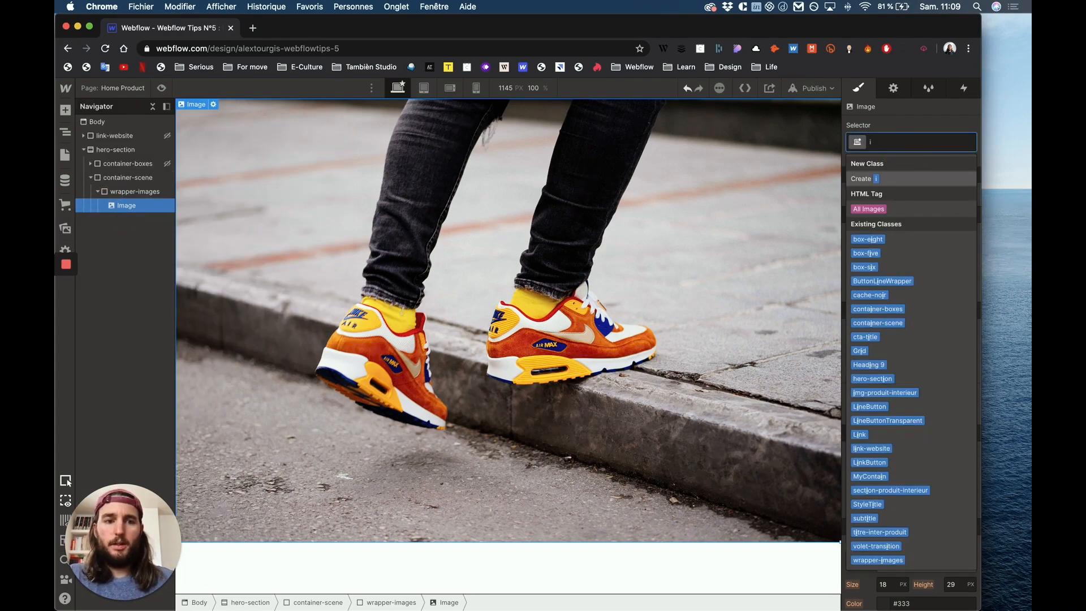
{"action": "type", "text": "mage-one"}
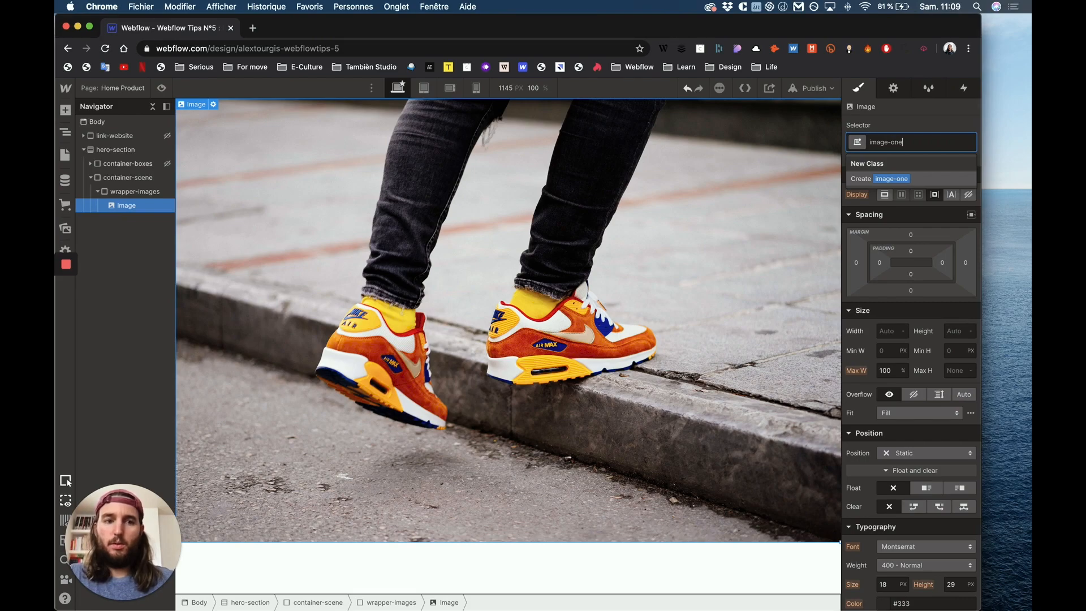
{"action": "key", "text": "Return"}
Step: Set image-one to 100% width and 100% height with its fit set to Cover
{"action": "left_click", "coordinate": [890, 333]}
{"action": "type", "text": "100"}
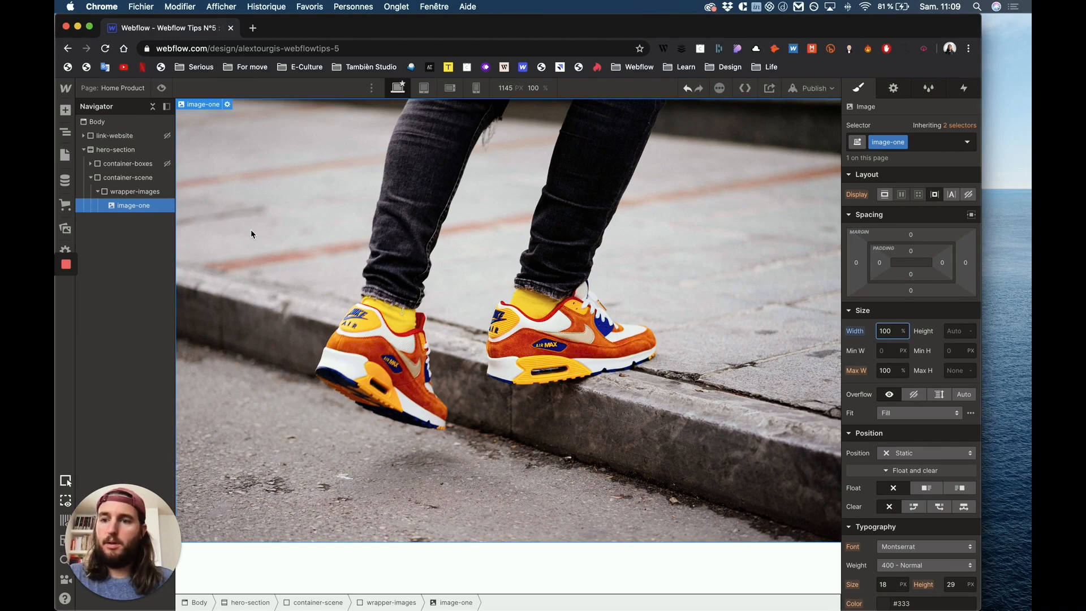
{"action": "left_click", "coordinate": [959, 331]}
{"action": "type", "text": "100%"}
{"action": "key", "text": "Return"}
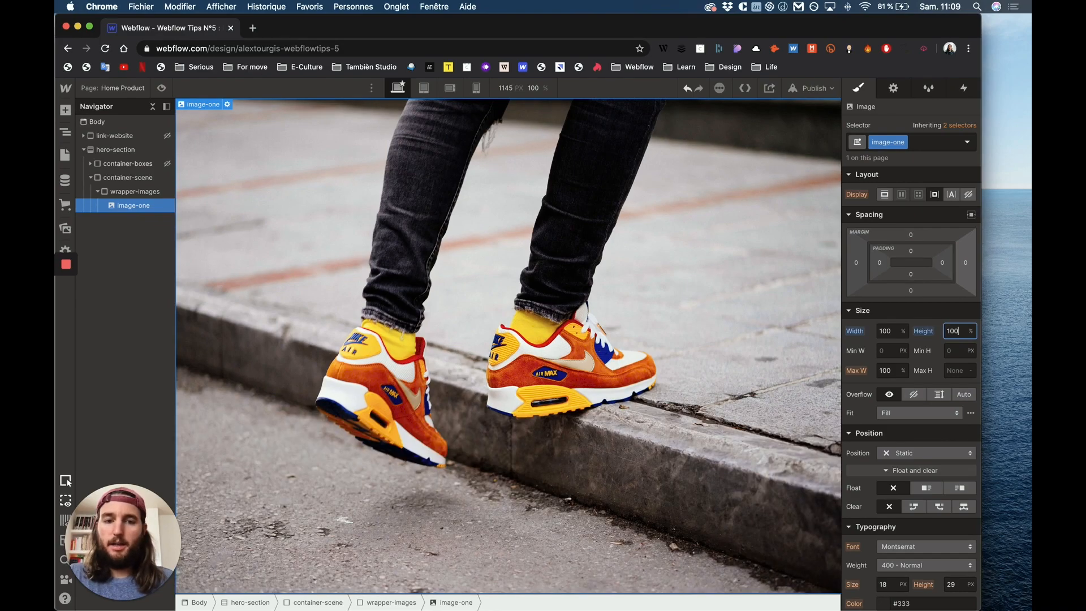
{"action": "left_click", "coordinate": [919, 413]}
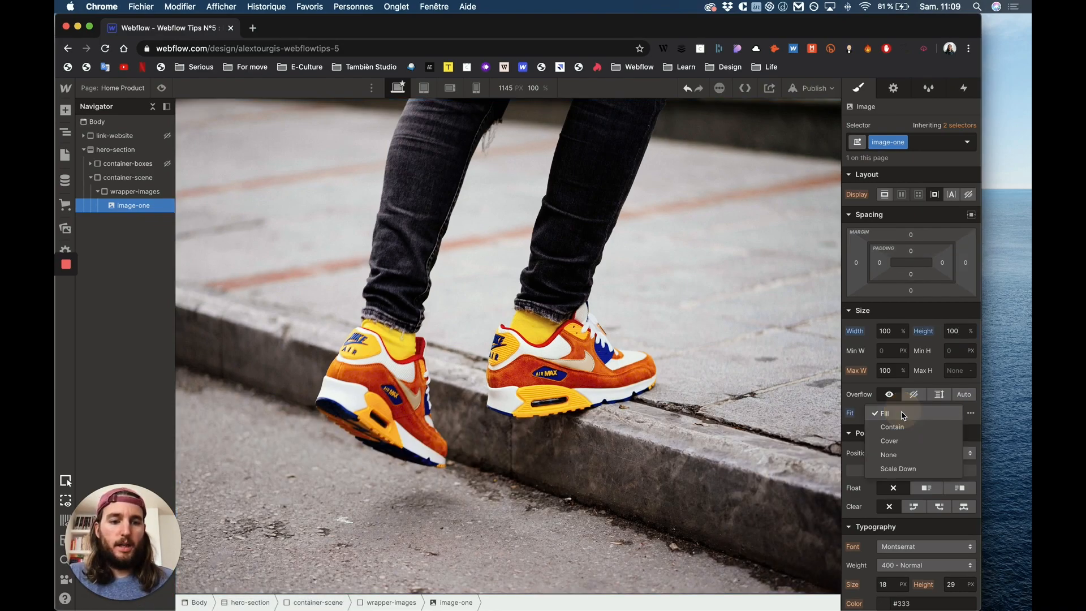
{"action": "left_click", "coordinate": [904, 438]}
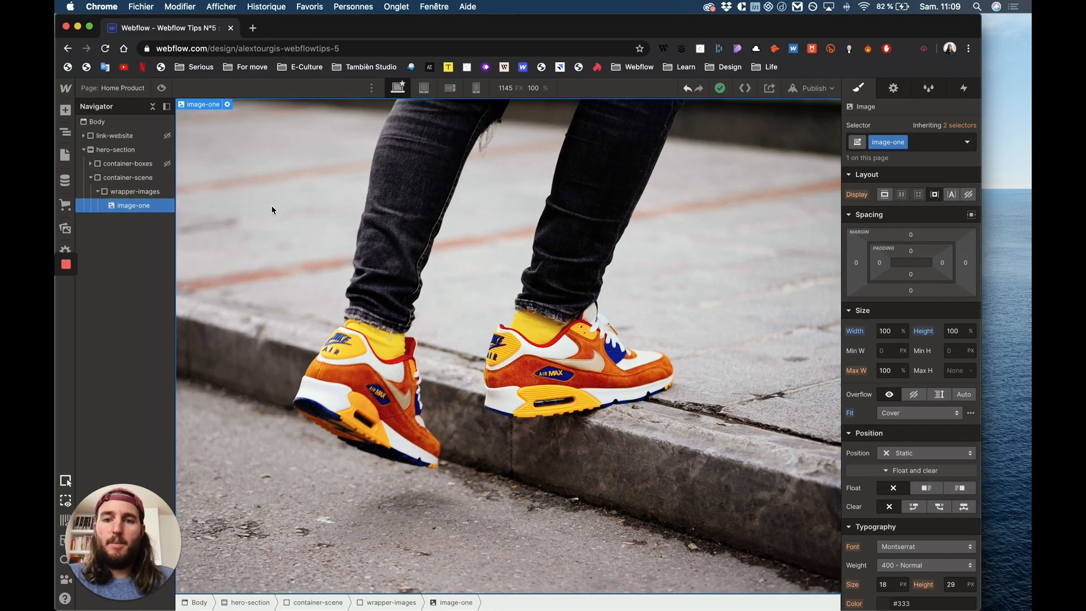
Step: Copy image-one and paste one duplicate below it inside wrapper-images
{"action": "left_click", "coordinate": [135, 205]}
{"action": "key", "text": "super+c"}
{"action": "key", "text": "super+v"}
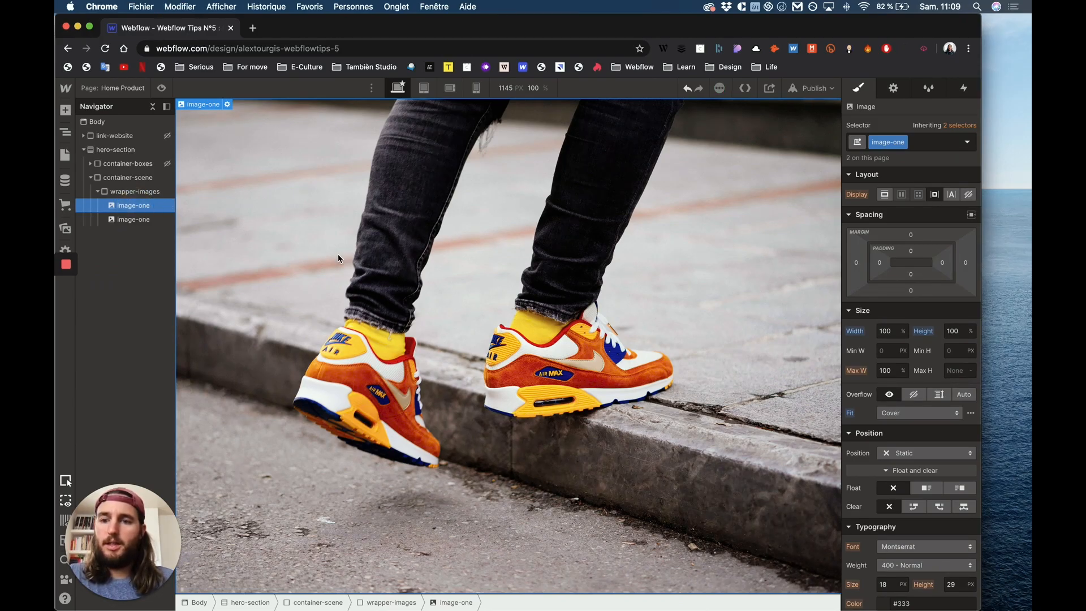
{"action": "scroll", "coordinate": [337, 258], "scroll_direction": "down", "scroll_amount": 6}
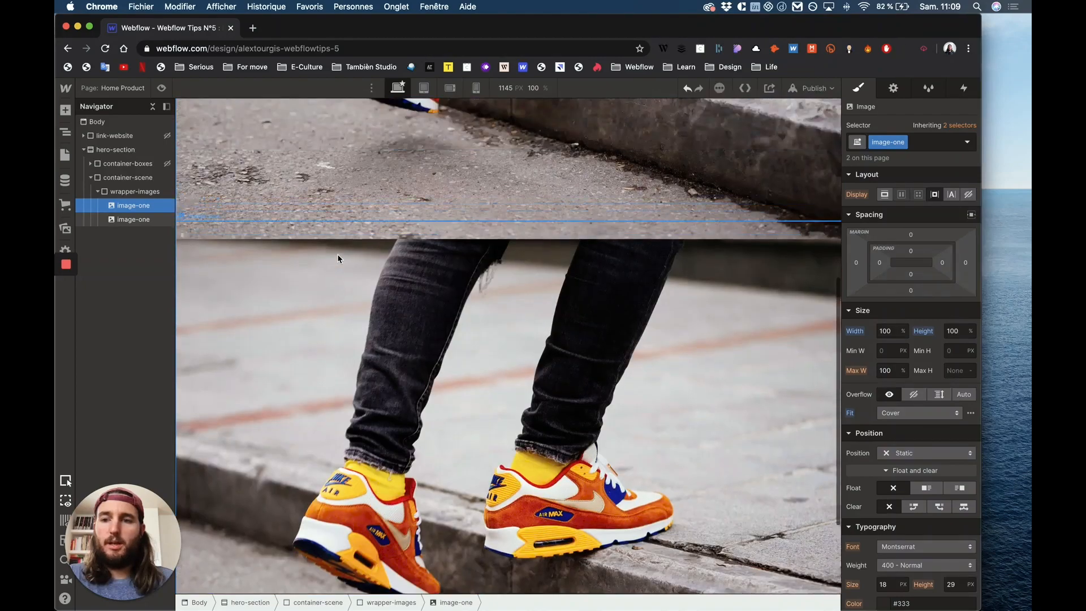
Step: Give the second image a duplicate of the image-one class named image-two
{"action": "left_click", "coordinate": [127, 220]}
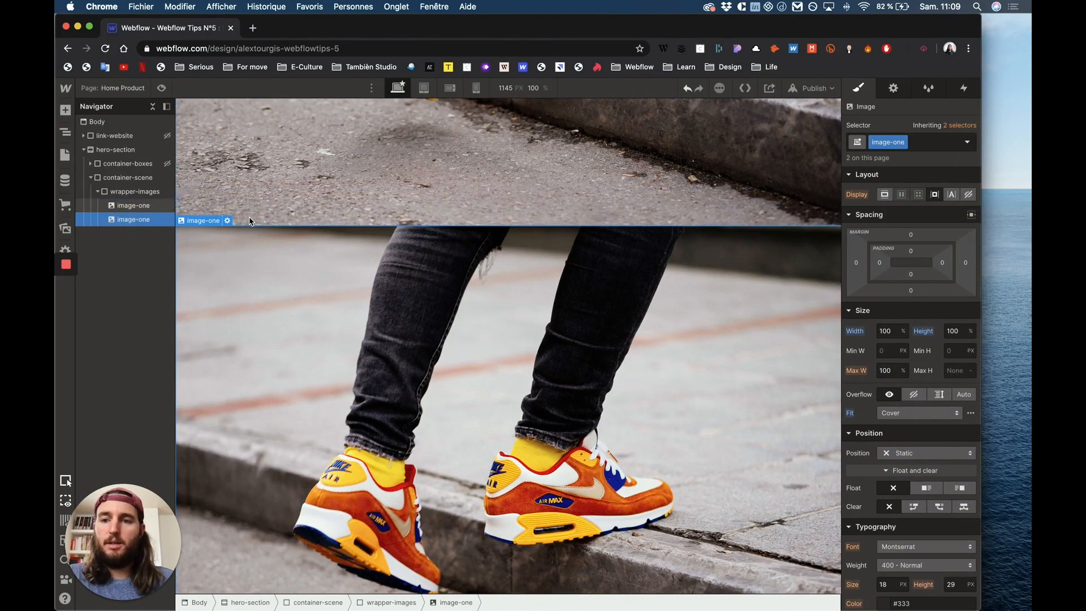
{"action": "left_click", "coordinate": [904, 141]}
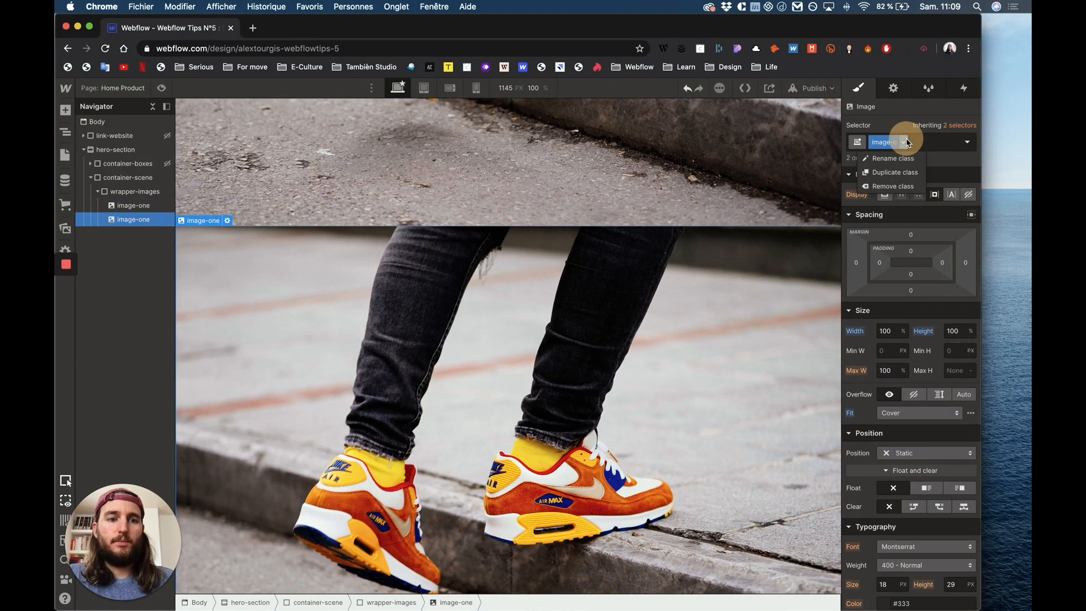
{"action": "left_click", "coordinate": [899, 173]}
{"action": "key", "text": "BackSpace"}
{"action": "key", "text": "BackSpace"}
{"action": "key", "text": "BackSpace"}
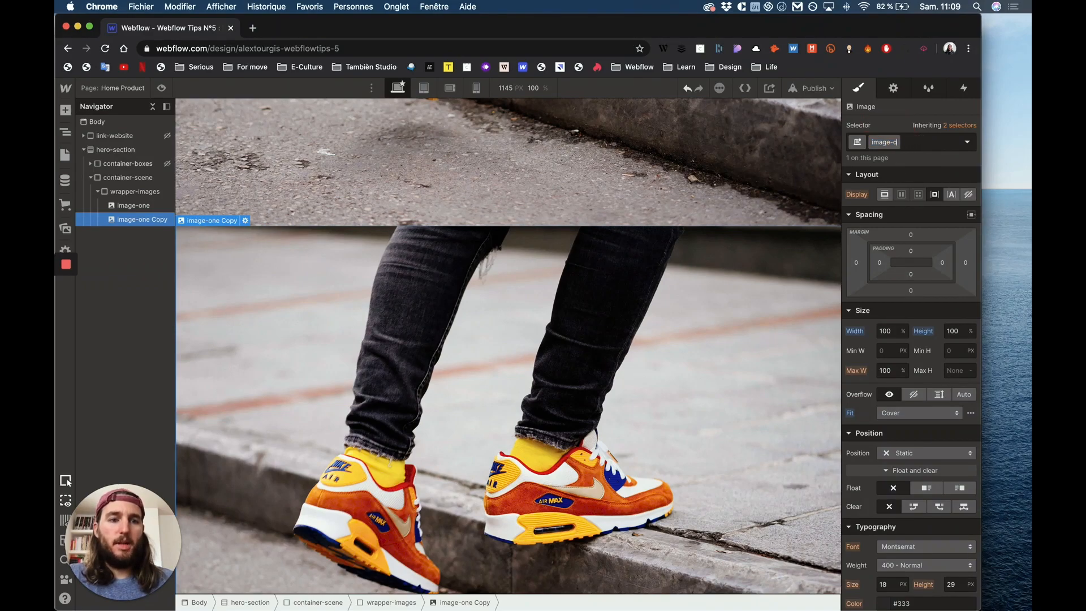
{"action": "key", "text": "Return"}
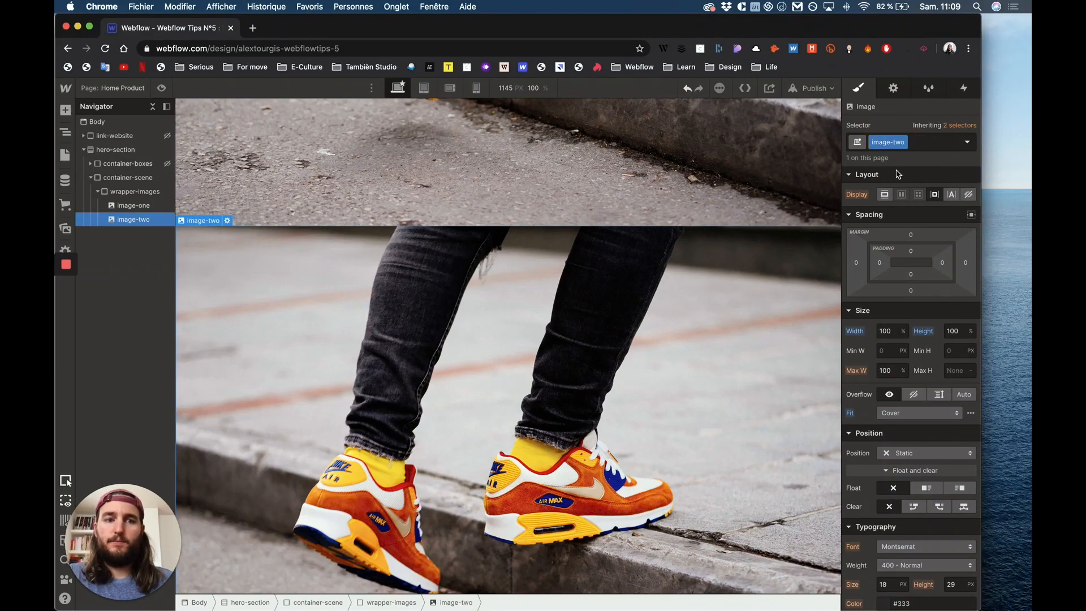
Step: Replace the picture of image-two with the photo of the white buildings with blue doors
{"action": "left_click", "coordinate": [226, 220]}
{"action": "left_click", "coordinate": [275, 283]}
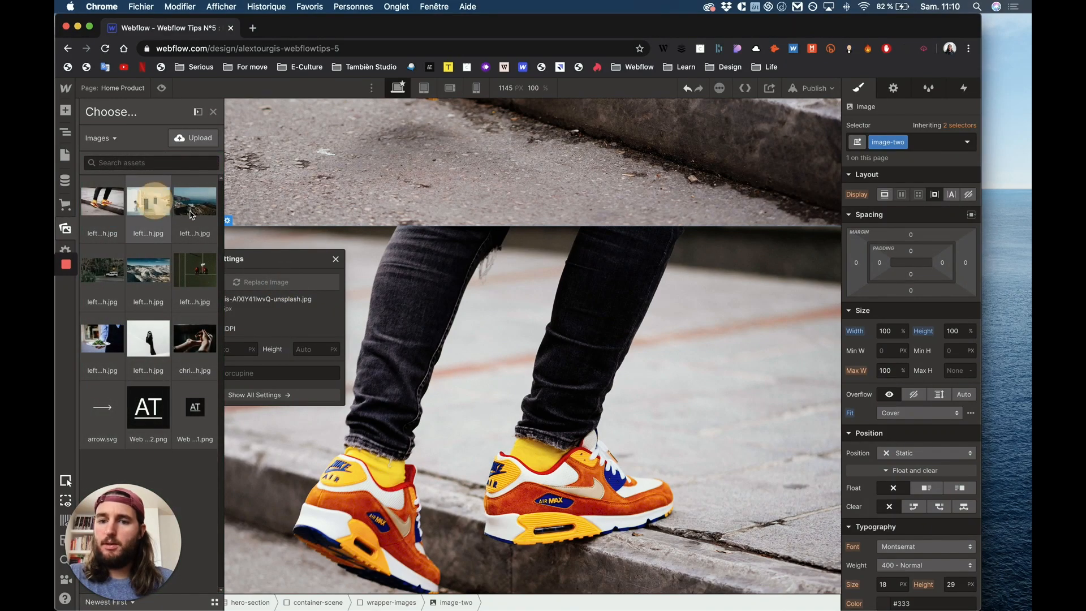
{"action": "left_click", "coordinate": [149, 202]}
{"action": "left_click", "coordinate": [335, 260]}
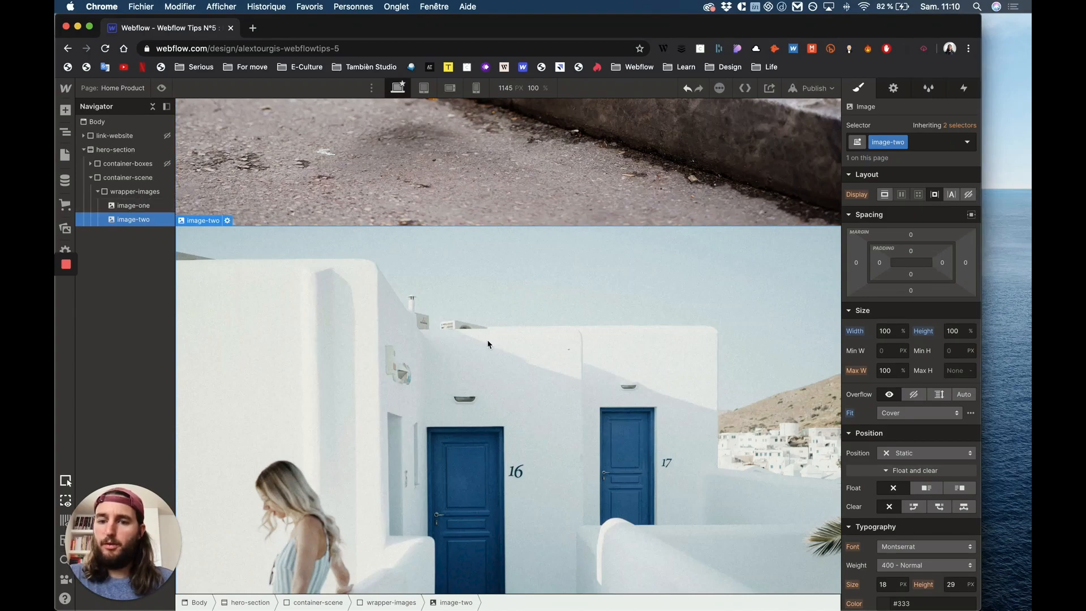
Step: Copy image-two and paste six duplicates of it inside wrapper-images
{"action": "left_click", "coordinate": [132, 219]}
{"action": "key", "text": "super+c"}
{"action": "key", "text": "super+v"}
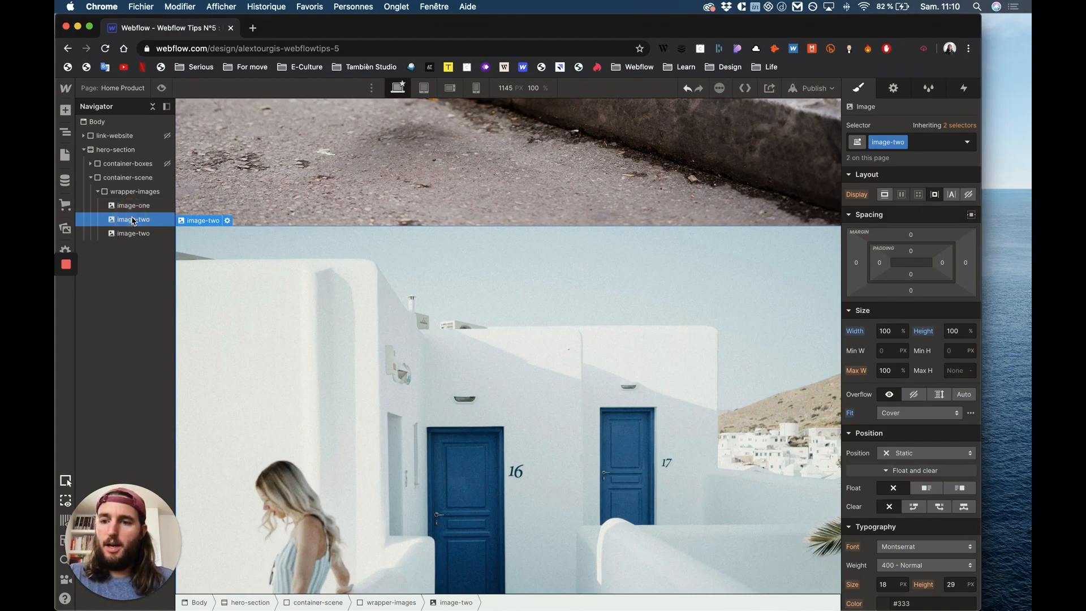
{"action": "key", "text": "super+v"}
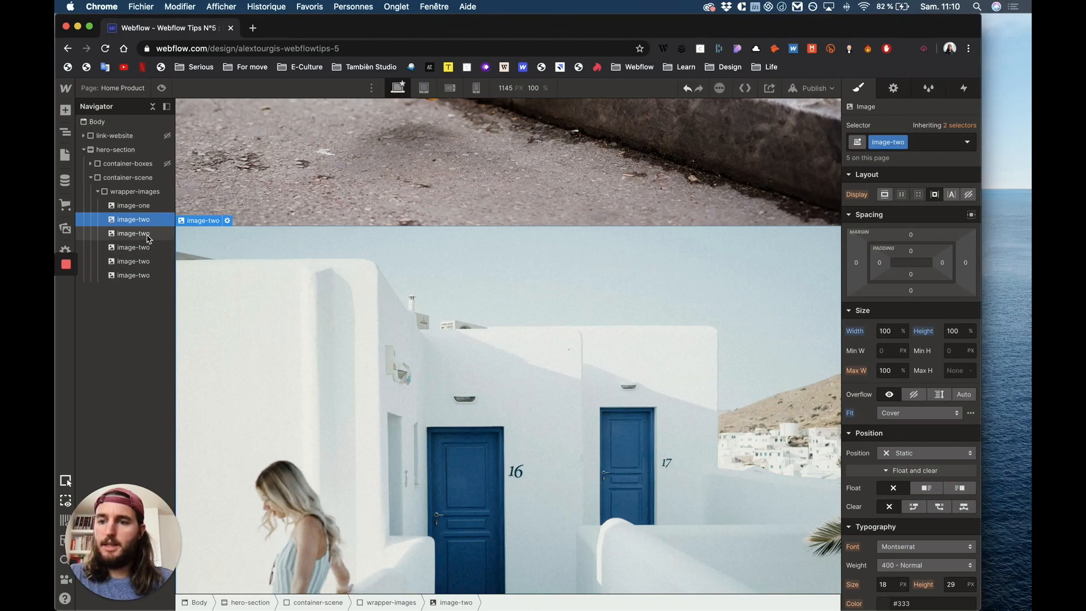
{"action": "key", "text": "super+v"}
Step: Give the third image a duplicate of the image-two class named image-three
{"action": "left_click", "coordinate": [149, 234]}
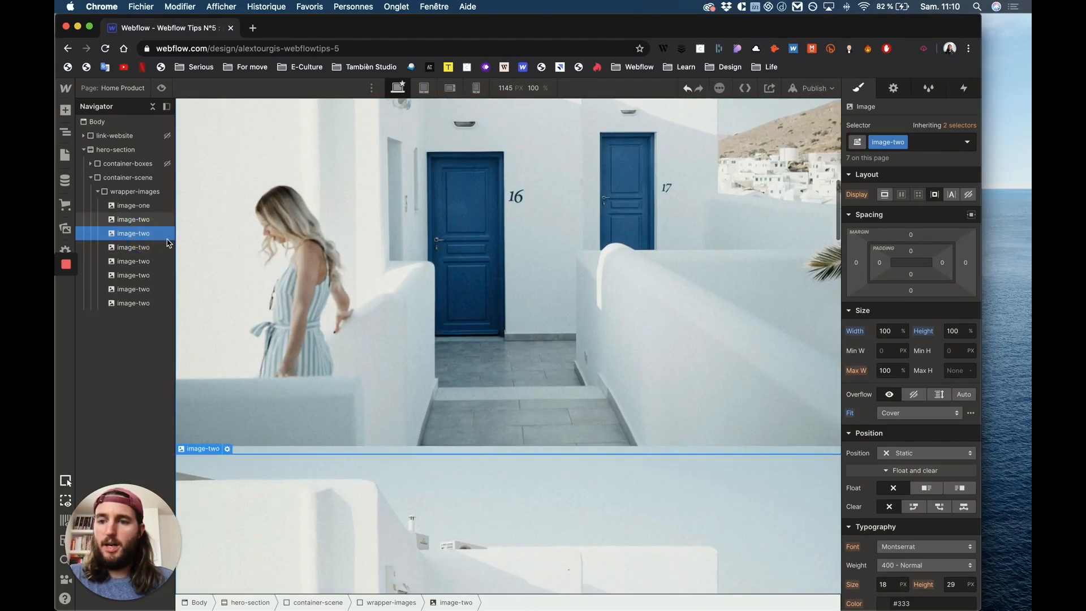
{"action": "left_click", "coordinate": [905, 143]}
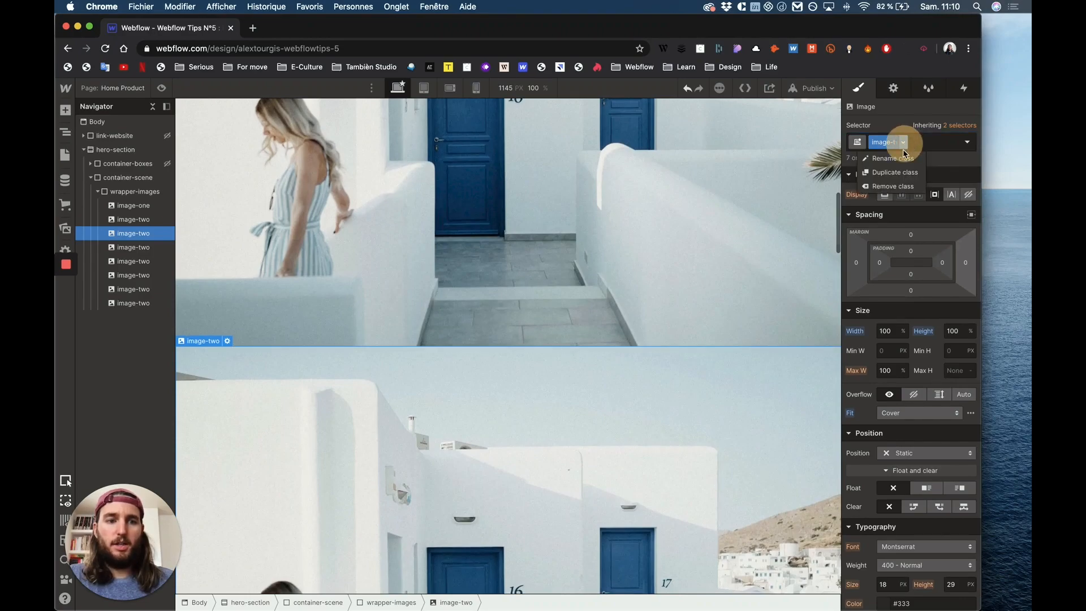
{"action": "left_click", "coordinate": [898, 171]}
{"action": "key", "text": "BackSpace"}
{"action": "key", "text": "BackSpace"}
{"action": "key", "text": "BackSpace"}
{"action": "key", "text": "BackSpace"}
{"action": "key", "text": "BackSpace"}
{"action": "key", "text": "BackSpace"}
{"action": "key", "text": "BackSpace"}
{"action": "key", "text": "BackSpace"}
{"action": "key", "text": "BackSpace"}
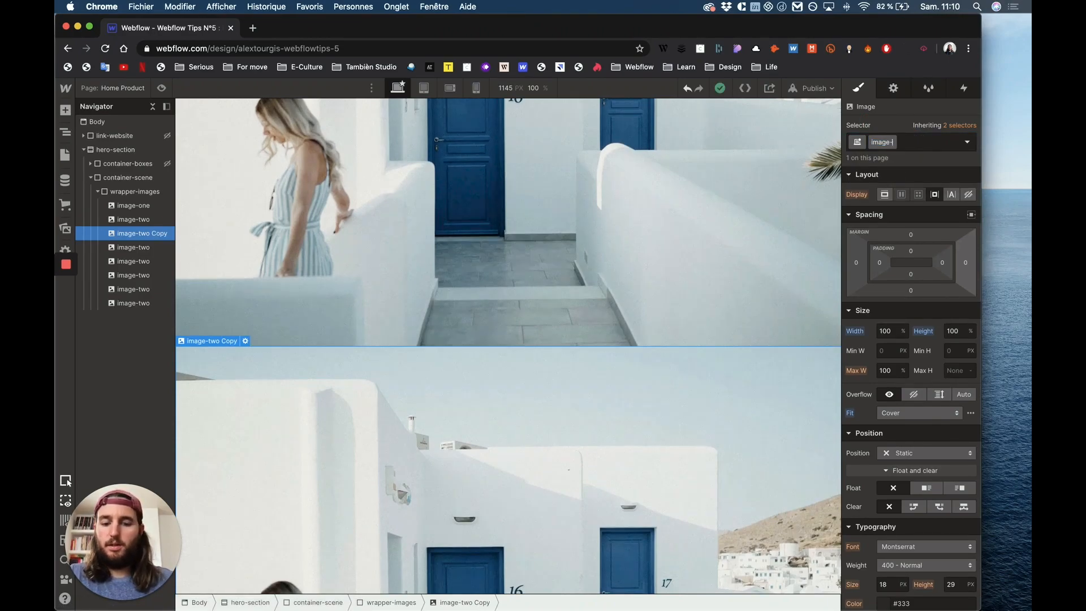
{"action": "type", "text": "-three"}
{"action": "key", "text": "Return"}
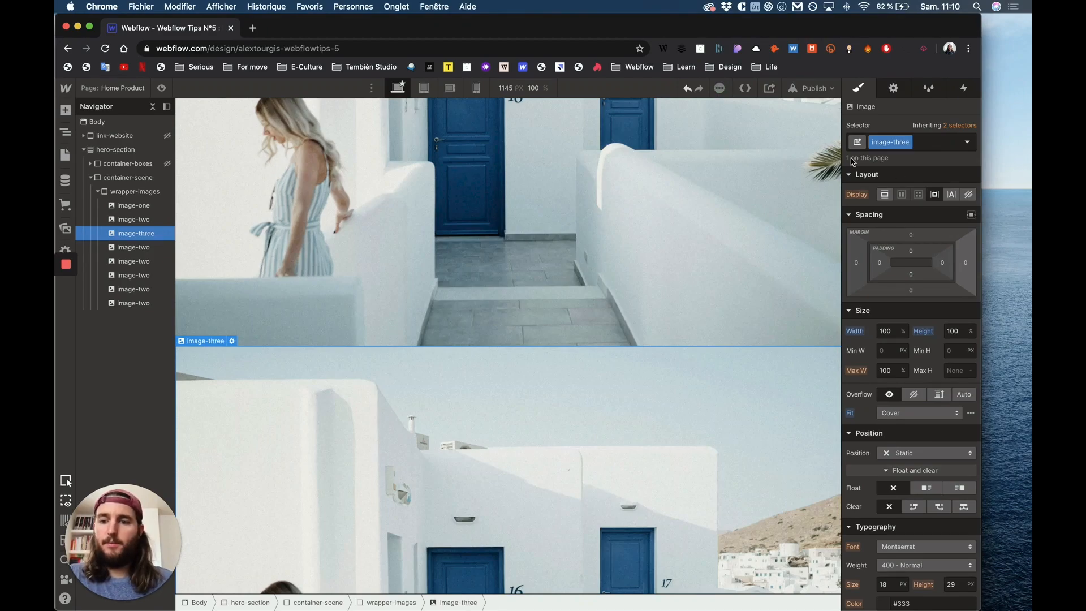
Step: Replace the picture of image-three with the photo of the dark green tennis court
{"action": "left_click", "coordinate": [233, 341]}
{"action": "left_click", "coordinate": [257, 220]}
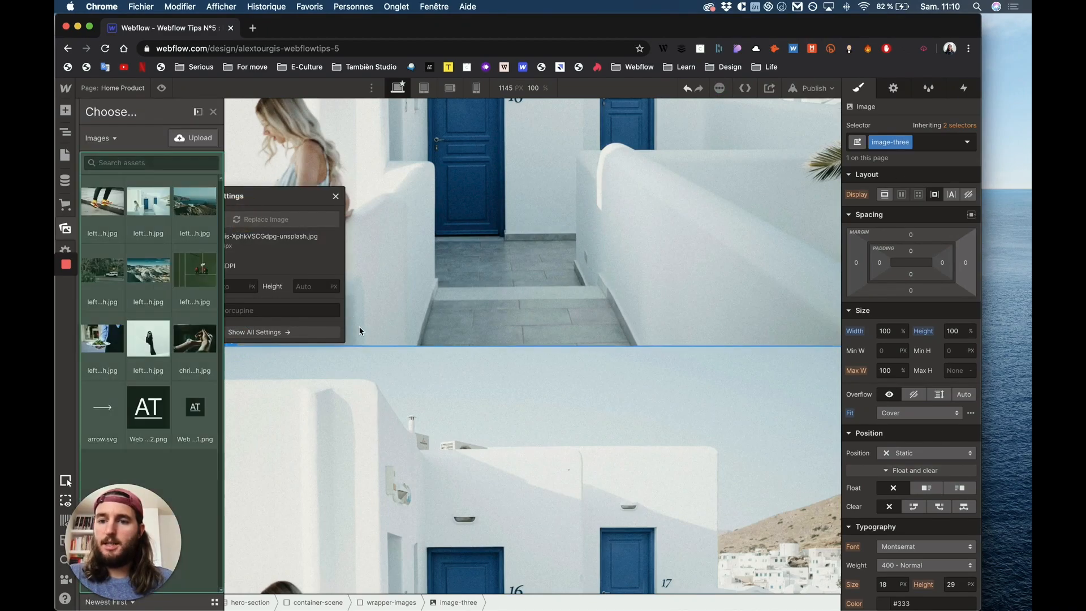
{"action": "left_click", "coordinate": [195, 270]}
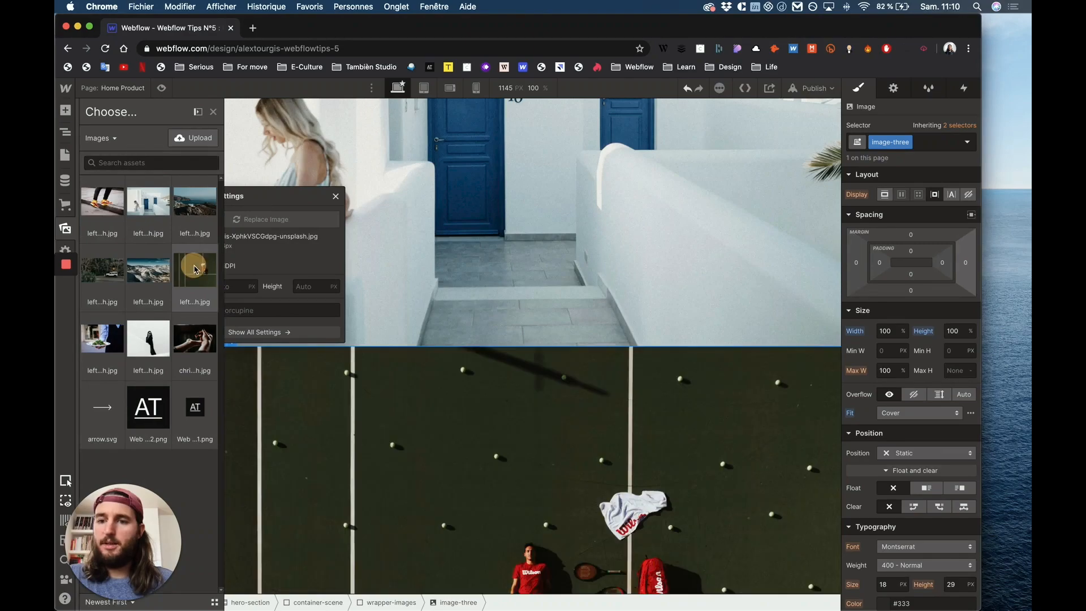
Step: Give the fourth and fifth images duplicates of the image-two class named image-four and image-five
{"action": "left_click", "coordinate": [140, 249]}
{"action": "left_click", "coordinate": [903, 142]}
{"action": "left_click", "coordinate": [889, 176]}
{"action": "type", "text": "image-four"}
{"action": "key", "text": "Return"}
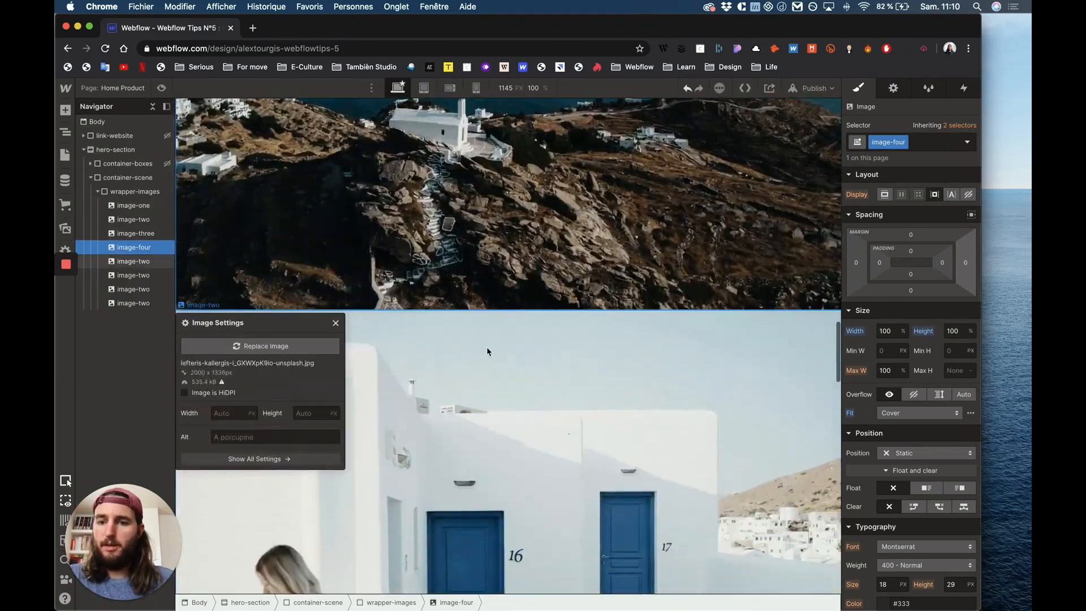
{"action": "scroll", "coordinate": [487, 347], "scroll_direction": "down", "scroll_amount": 3}
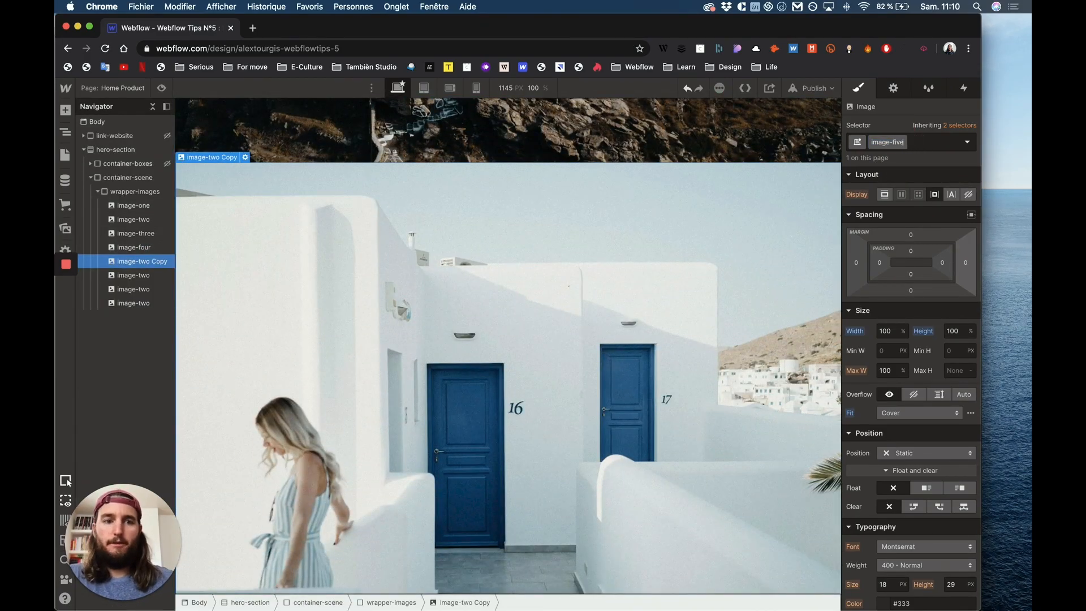
{"action": "key", "text": "Return"}
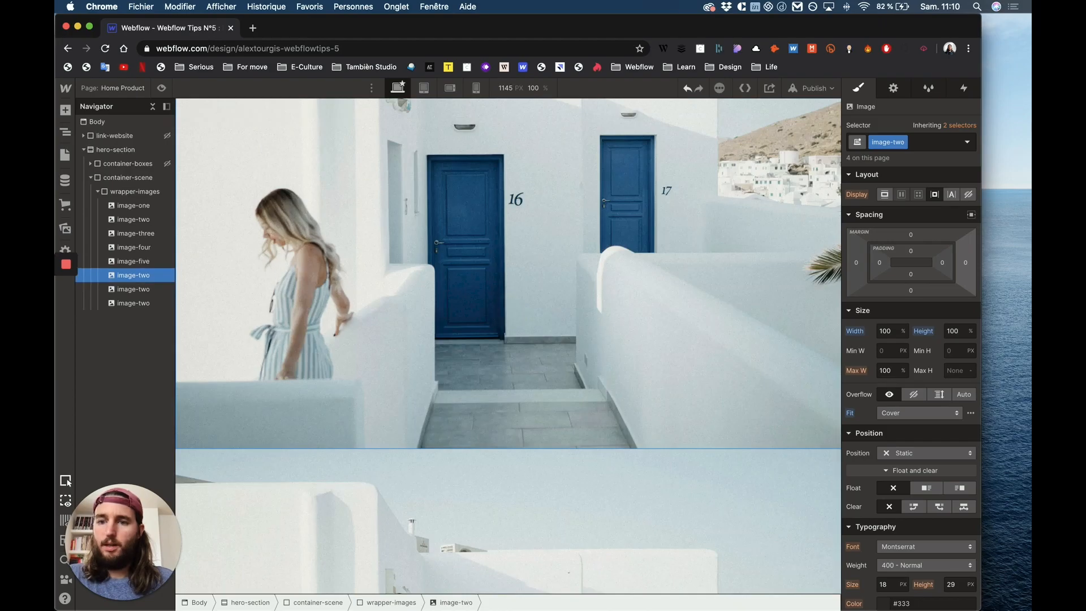
Step: Give the sixth image a duplicate class named image-six and replace its picture with the photo of the white off-road vehicle by the trees
{"action": "left_click", "coordinate": [903, 142]}
{"action": "left_click", "coordinate": [906, 171]}
{"action": "type", "text": "image-six"}
{"action": "key", "text": "Return"}
{"action": "scroll", "coordinate": [293, 155], "scroll_direction": "up", "scroll_amount": 5}
{"action": "left_click", "coordinate": [224, 237]}
{"action": "left_click", "coordinate": [249, 298]}
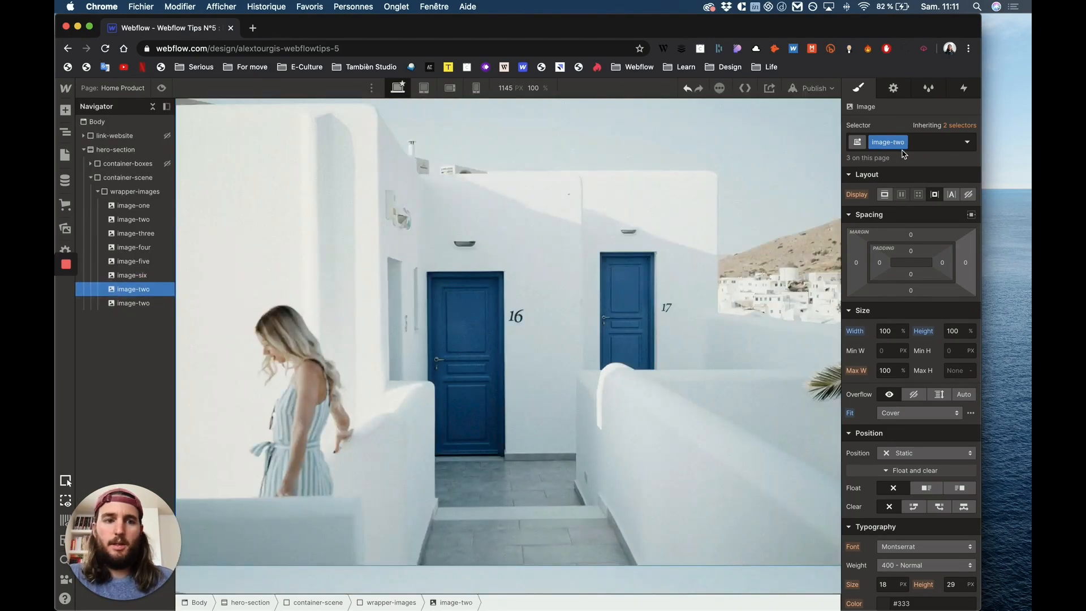
Step: Give the seventh image a duplicate class named image-seven and replace its picture with the black-clothed figure on a white background
{"action": "left_click", "coordinate": [901, 141]}
{"action": "type", "text": "image-seven"}
{"action": "key", "text": "Return"}
{"action": "scroll", "coordinate": [509, 339], "scroll_direction": "up", "scroll_amount": 5}
{"action": "left_click", "coordinate": [233, 177]}
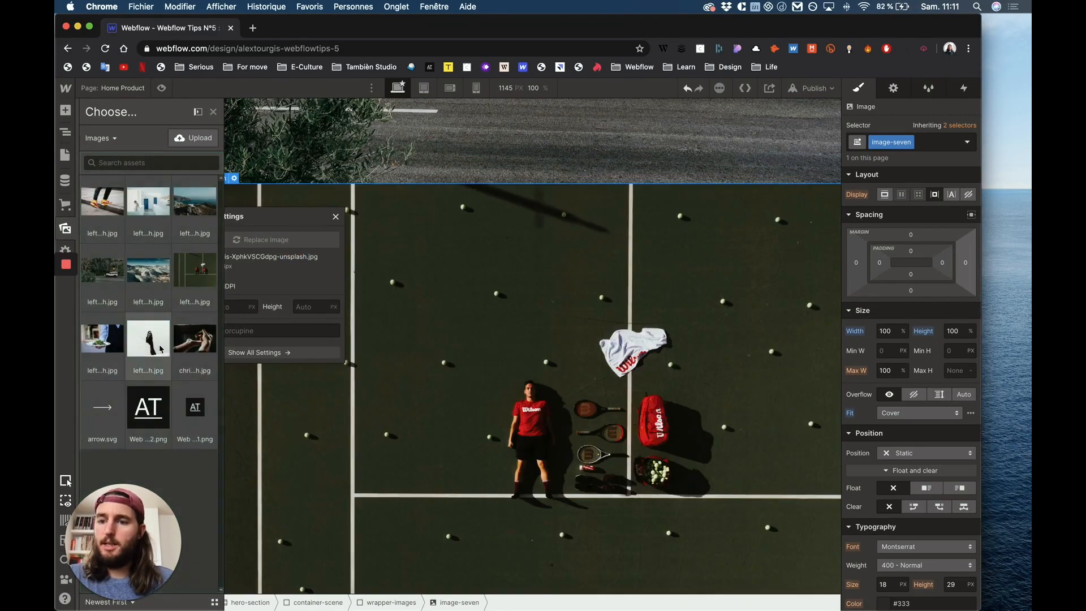
{"action": "left_click", "coordinate": [161, 349]}
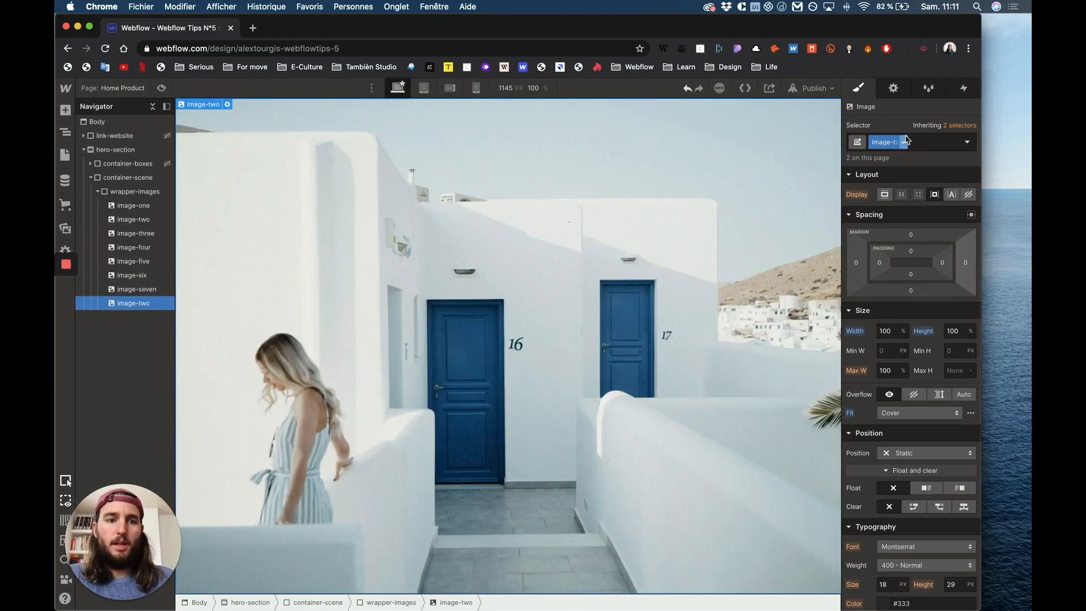
Step: Give the last image in wrapper-images a duplicate of the image-two class named image-eight
{"action": "left_click", "coordinate": [905, 141]}
{"action": "left_click", "coordinate": [896, 172]}
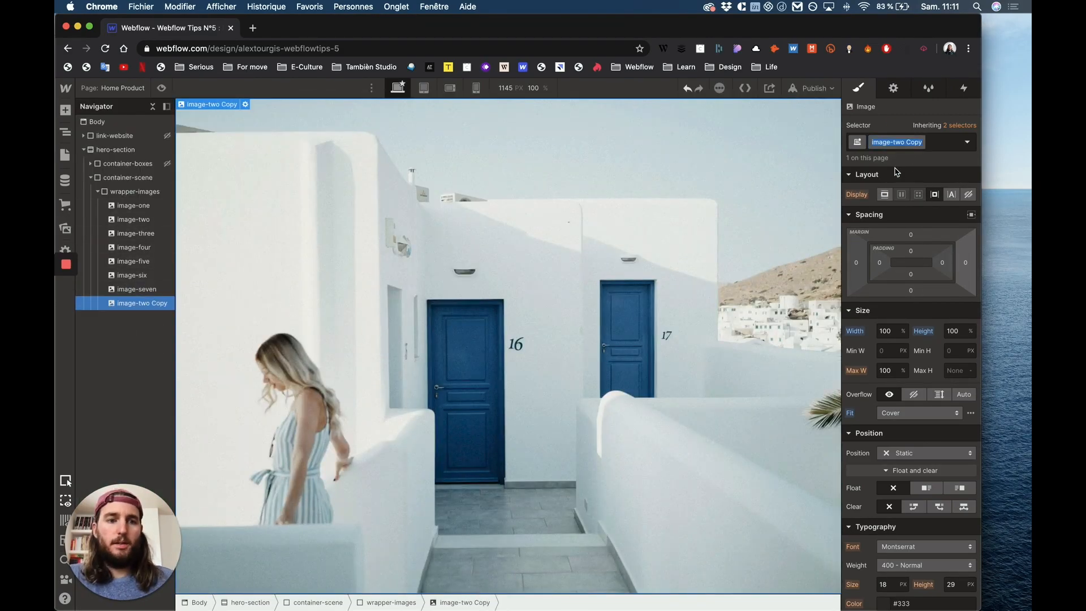
{"action": "key", "text": "BackSpace"}
{"action": "key", "text": "BackSpace"}
{"action": "key", "text": "BackSpace"}
{"action": "key", "text": "BackSpace"}
{"action": "key", "text": "BackSpace"}
{"action": "key", "text": "BackSpace"}
{"action": "key", "text": "BackSpace"}
{"action": "key", "text": "BackSpace"}
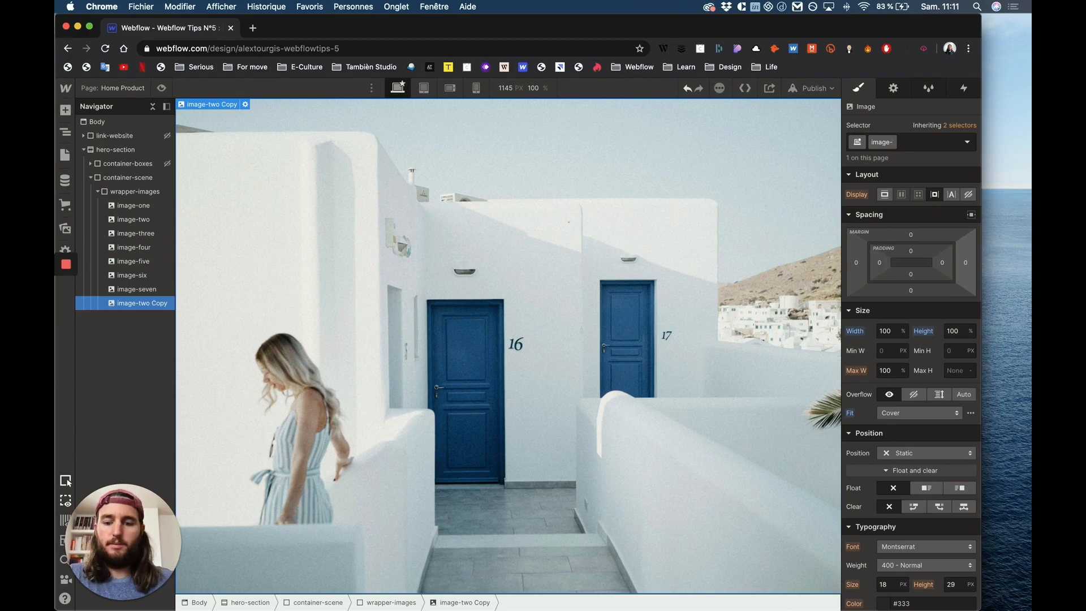
{"action": "type", "text": "eight"}
{"action": "key", "text": "Return"}
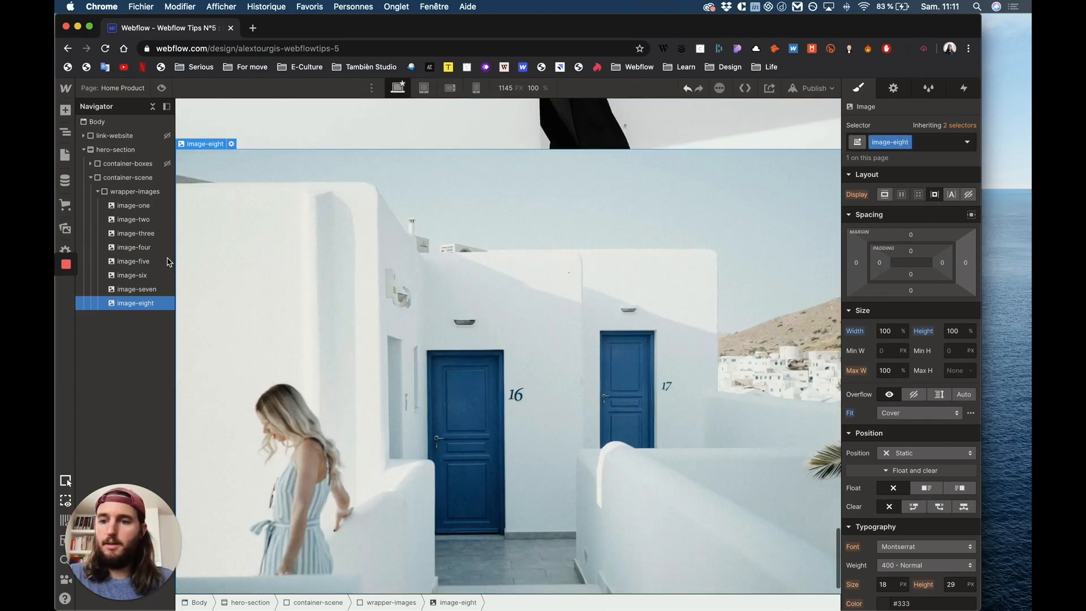
Step: Replace the picture of image-eight with the photo of the snowy hills under a blue sky
{"action": "left_click", "coordinate": [231, 144]}
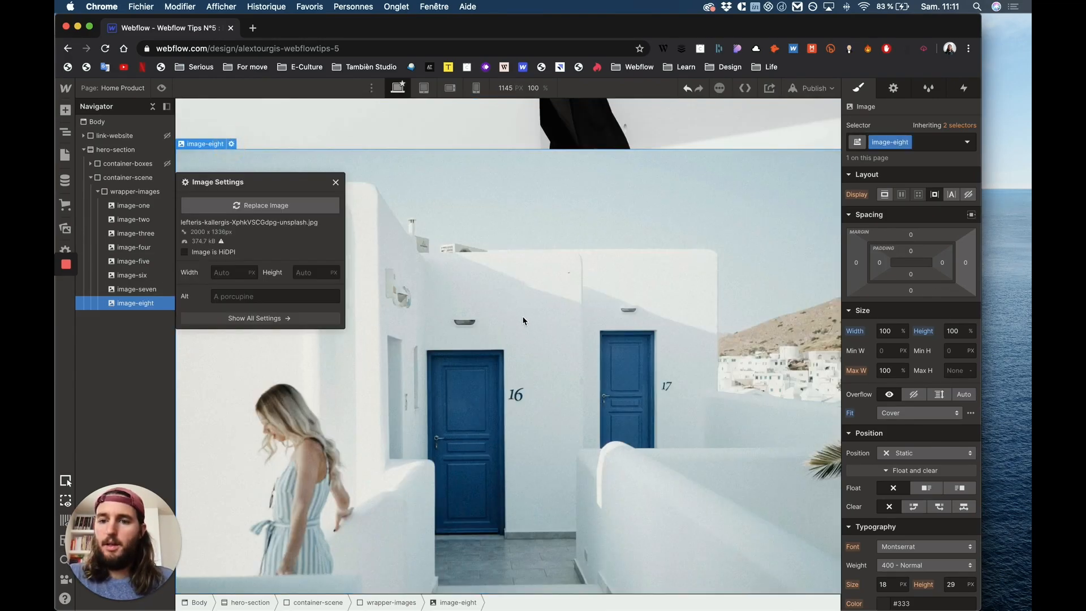
{"action": "left_click", "coordinate": [314, 211]}
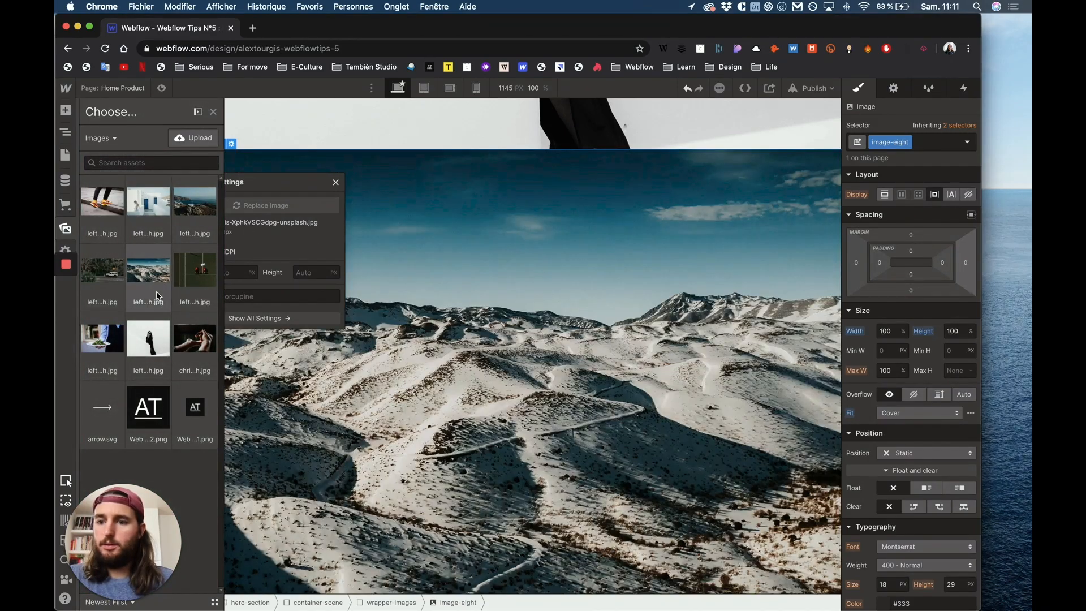
{"action": "left_click", "coordinate": [159, 286]}
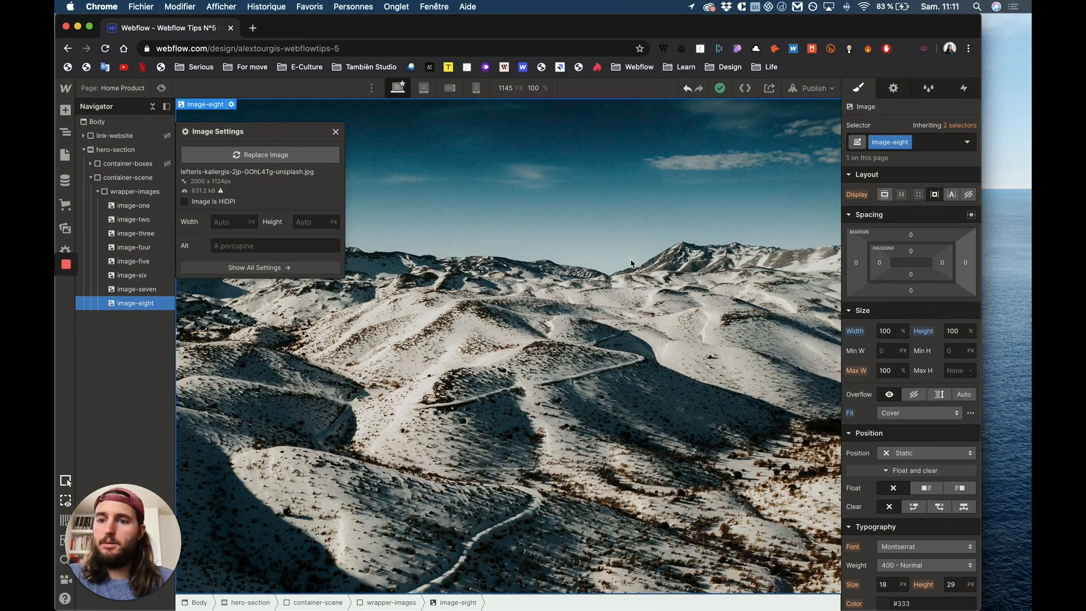
{"action": "left_click", "coordinate": [335, 131]}
Step: Set the overflow of wrapper-images to hidden
{"action": "left_click", "coordinate": [134, 192]}
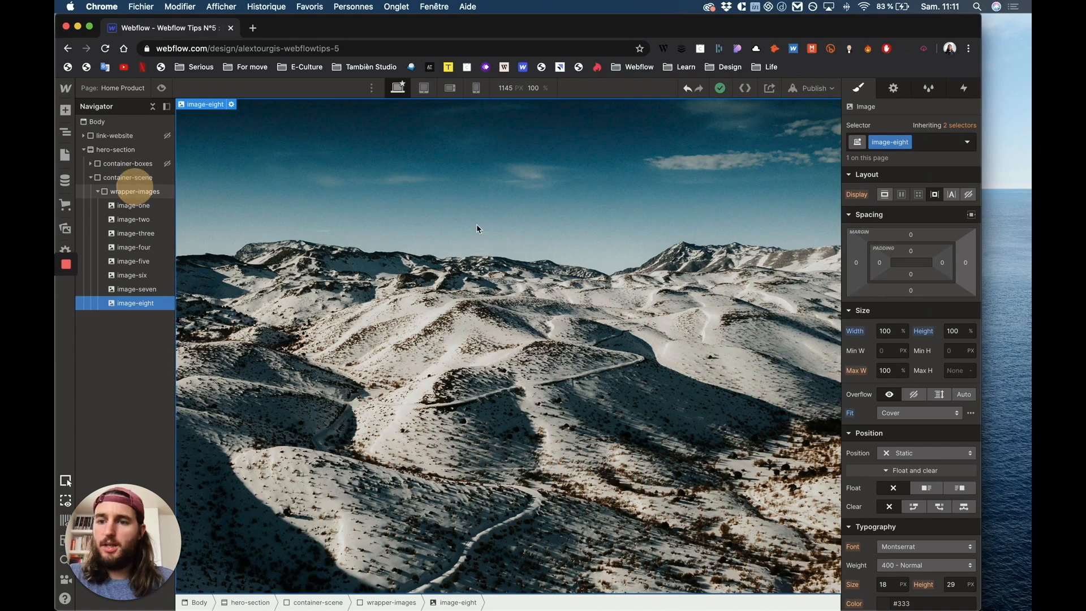
{"action": "scroll", "coordinate": [627, 257], "scroll_direction": "up", "scroll_amount": 20}
{"action": "scroll", "coordinate": [626, 255], "scroll_direction": "down", "scroll_amount": 20}
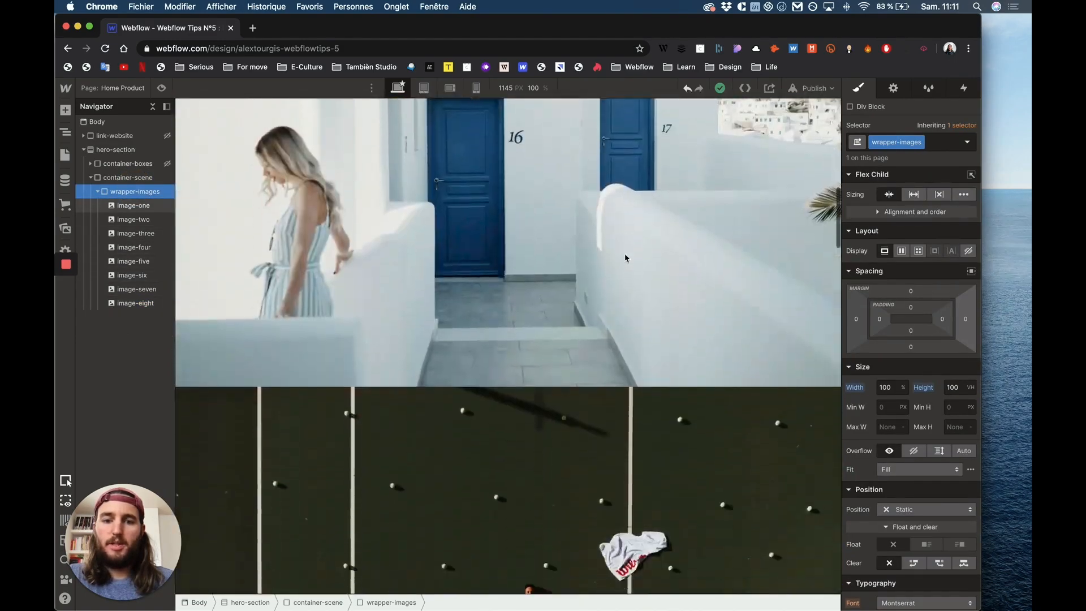
{"action": "scroll", "coordinate": [623, 255], "scroll_direction": "up", "scroll_amount": 20}
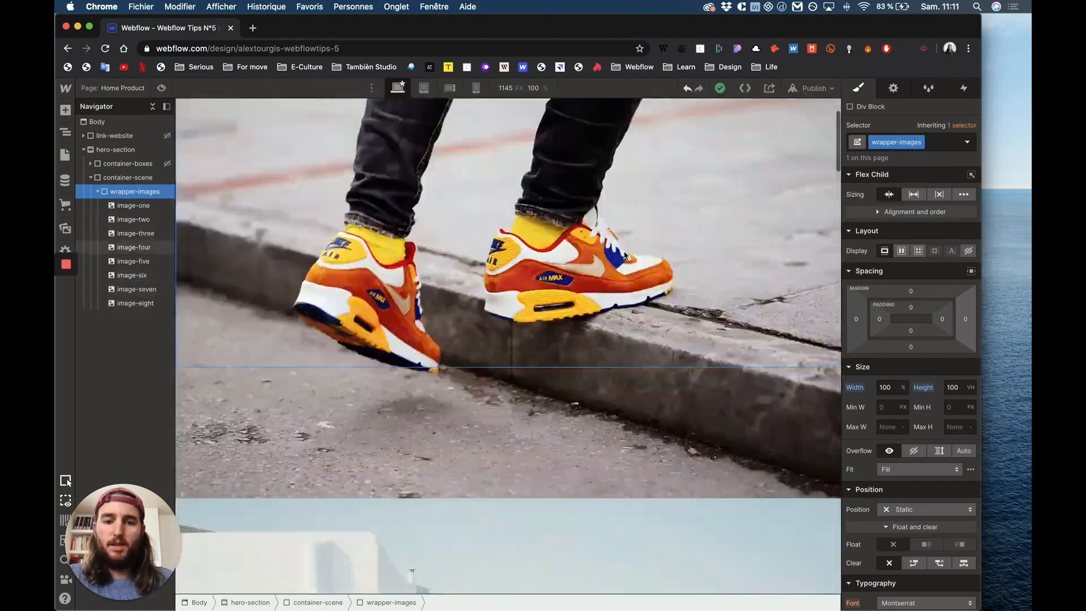
{"action": "scroll", "coordinate": [701, 240], "scroll_direction": "down", "scroll_amount": 20}
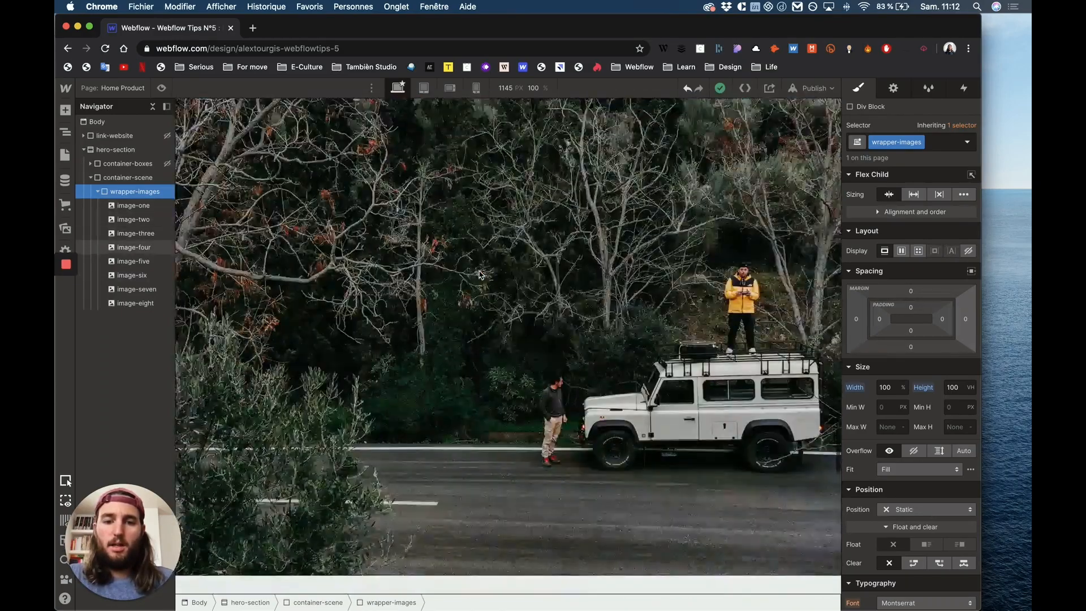
{"action": "scroll", "coordinate": [477, 271], "scroll_direction": "up", "scroll_amount": 20}
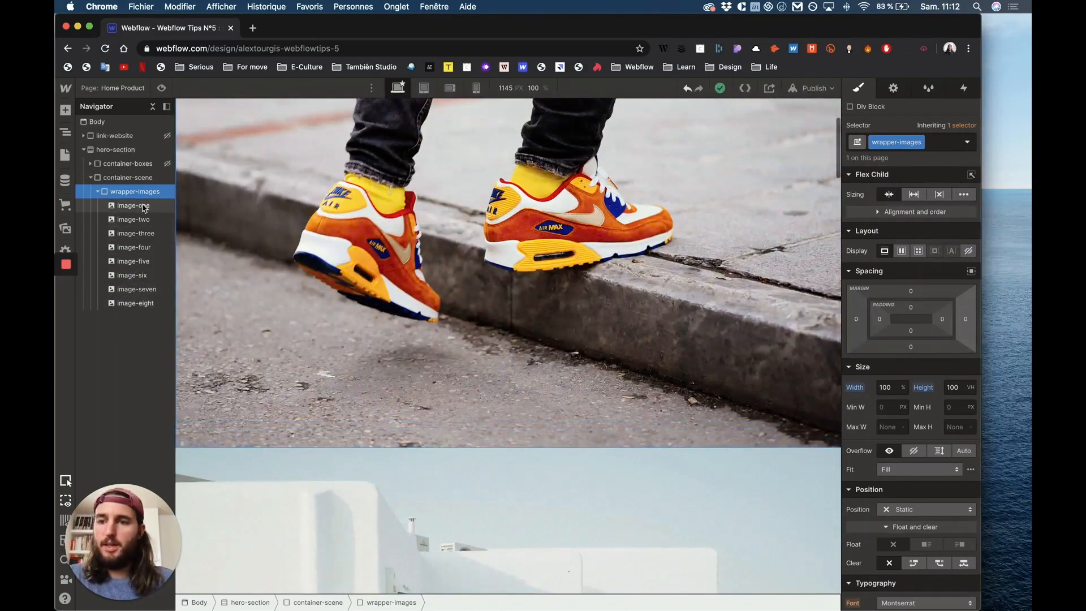
{"action": "scroll", "coordinate": [649, 300], "scroll_direction": "up", "scroll_amount": 5}
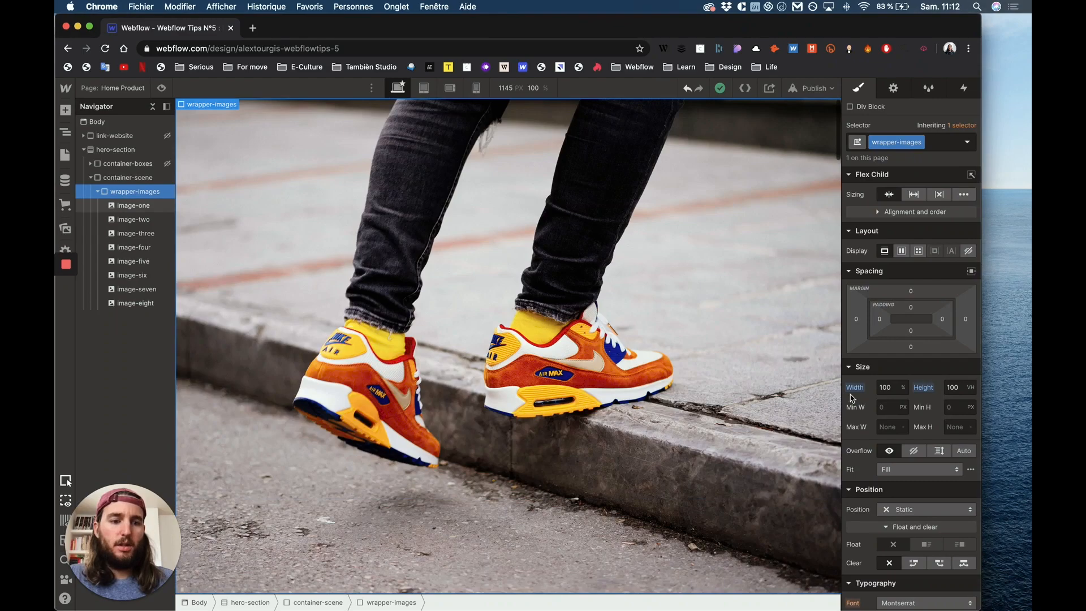
{"action": "left_click", "coordinate": [914, 452]}
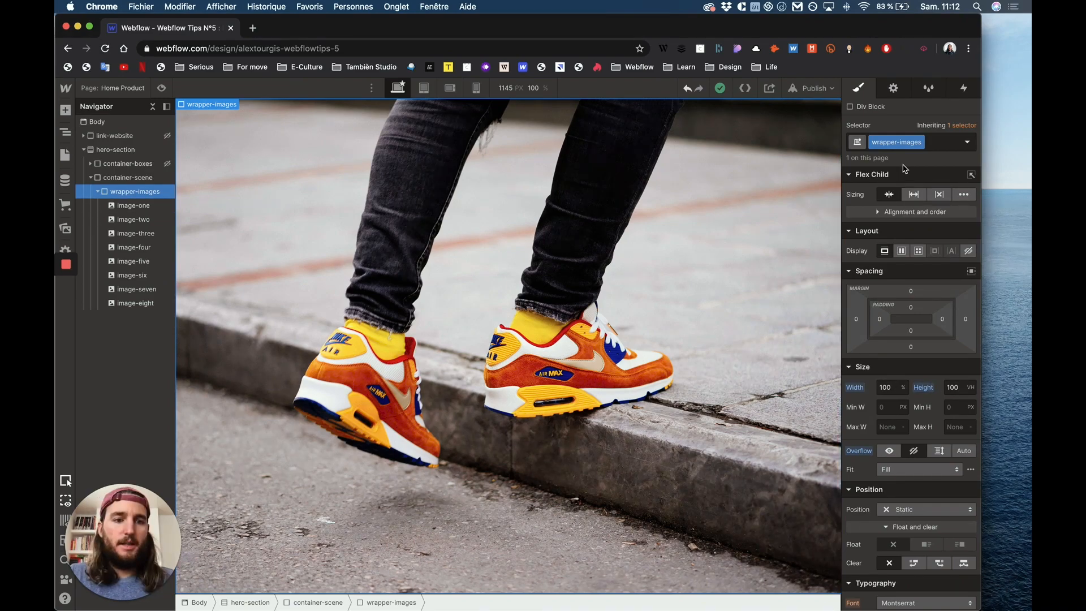
Step: Add a div block inside container-scene above wrapper-images and set its position to absolute
{"action": "left_click", "coordinate": [65, 110]}
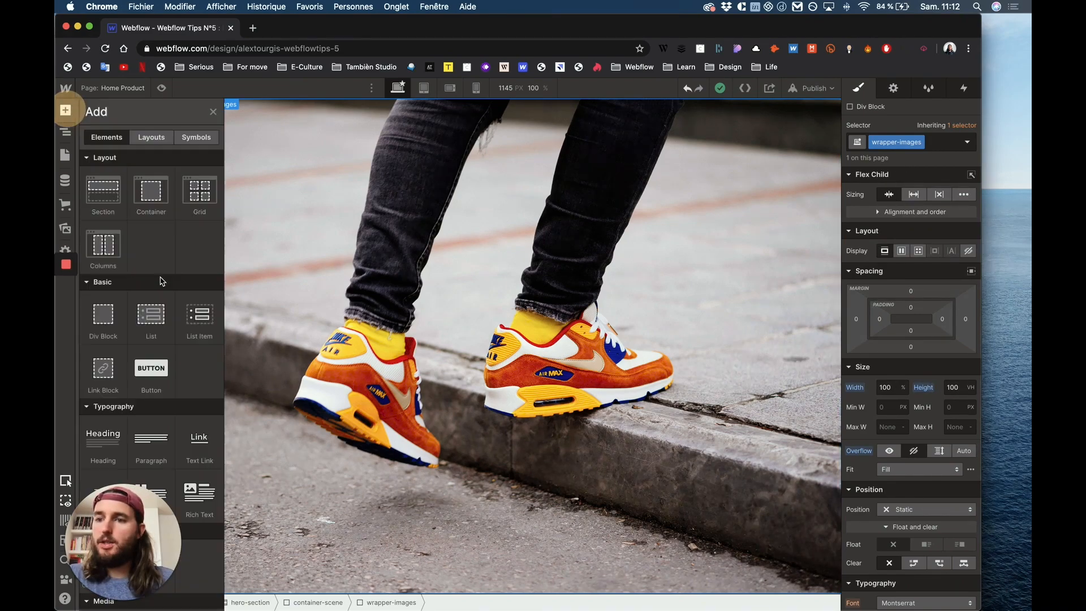
{"action": "left_click_drag", "start_coordinate": [102, 323], "coordinate": [126, 188]}
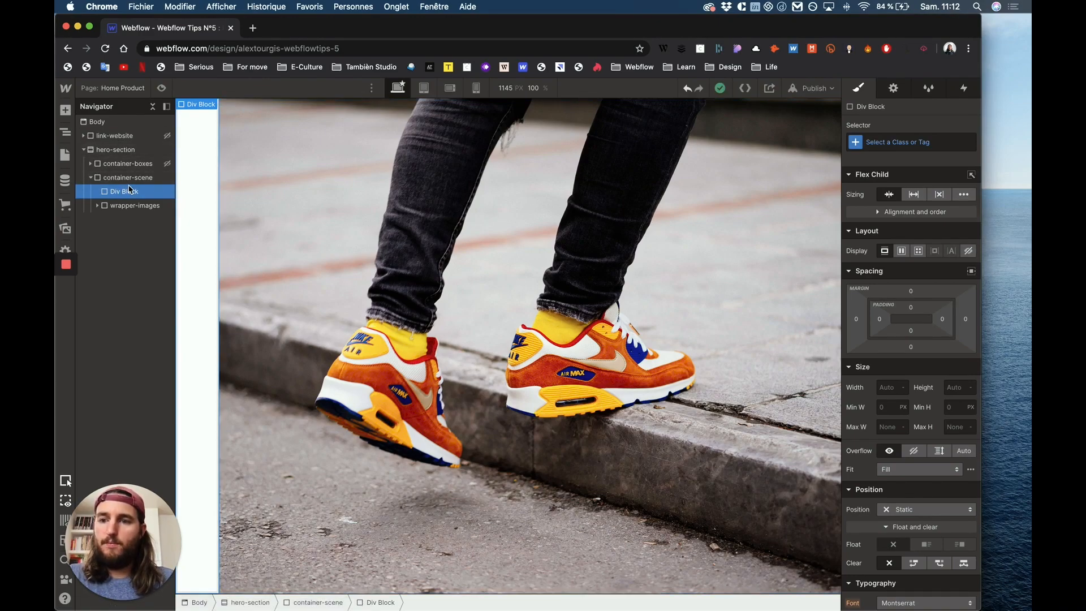
{"action": "left_click", "coordinate": [908, 509]}
{"action": "left_click", "coordinate": [904, 516]}
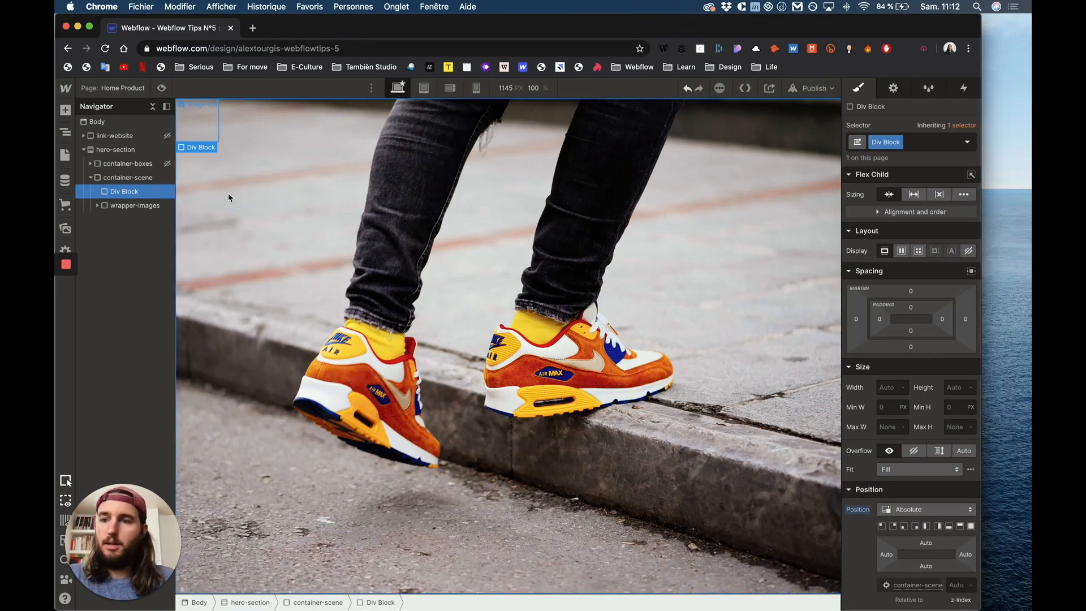
Step: Examine the position and z-index settings of container-scene and wrapper-images
{"action": "left_click", "coordinate": [128, 179]}
{"action": "left_click", "coordinate": [120, 205]}
{"action": "left_click", "coordinate": [126, 176]}
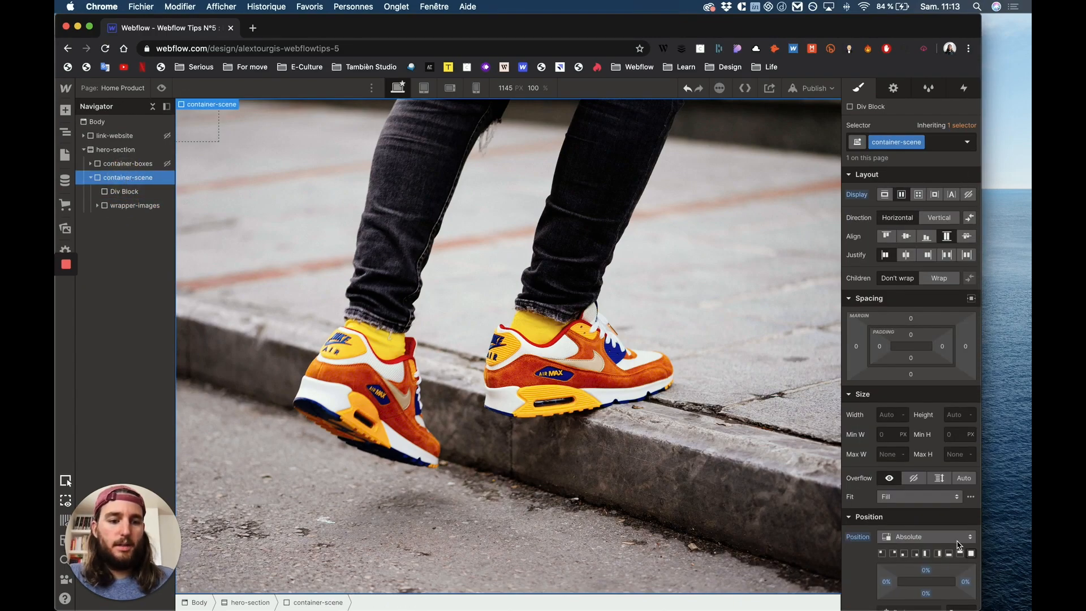
{"action": "scroll", "coordinate": [957, 544], "scroll_direction": "down", "scroll_amount": 3}
{"action": "left_click", "coordinate": [136, 206]}
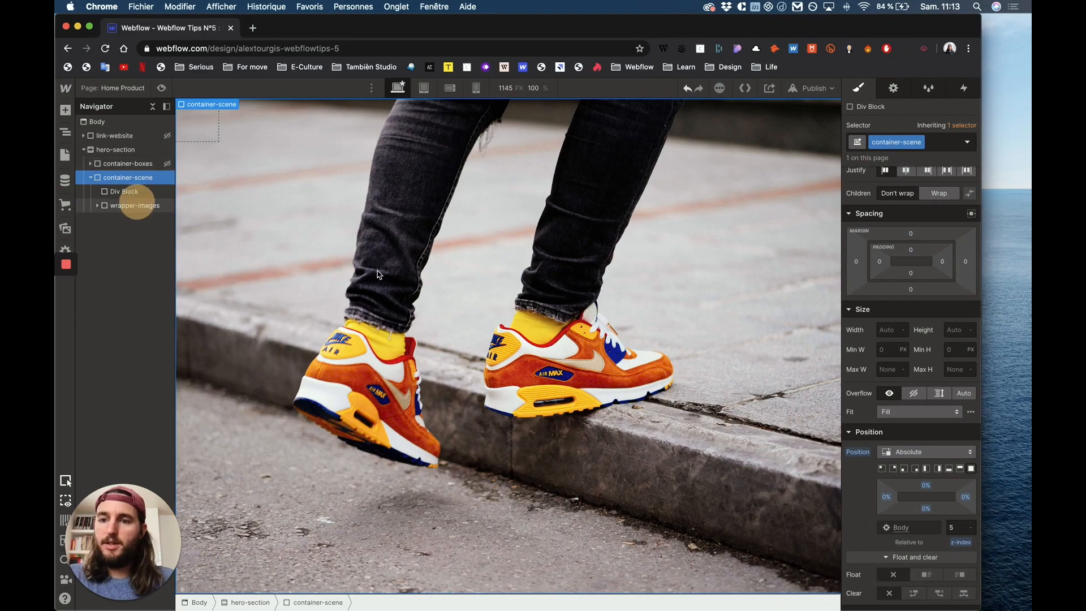
{"action": "scroll", "coordinate": [948, 391], "scroll_direction": "up", "scroll_amount": 3}
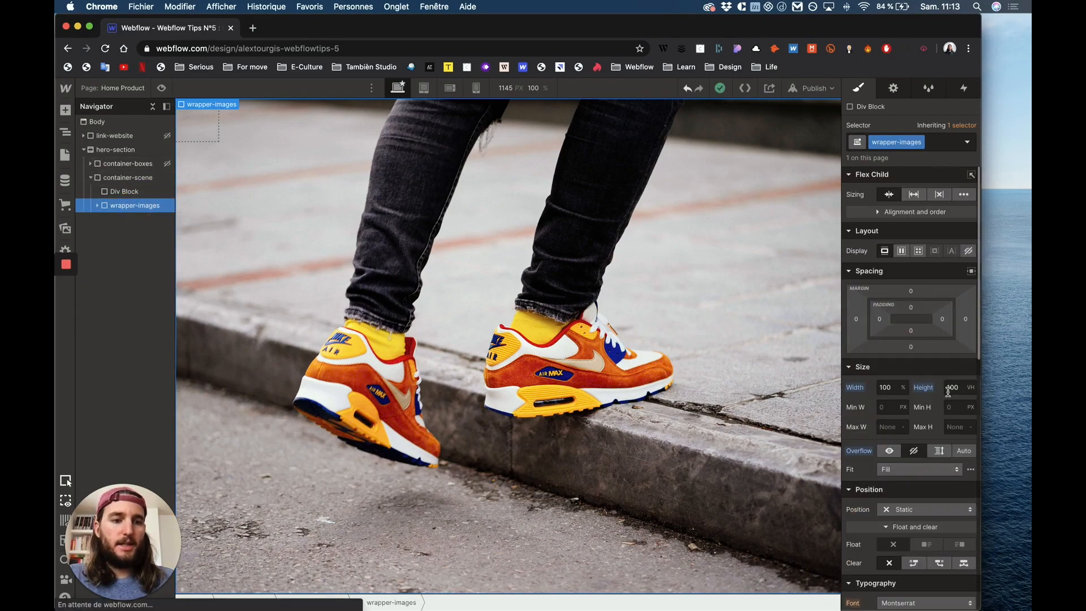
{"action": "scroll", "coordinate": [942, 533], "scroll_direction": "down", "scroll_amount": 2}
{"action": "left_click", "coordinate": [937, 472]}
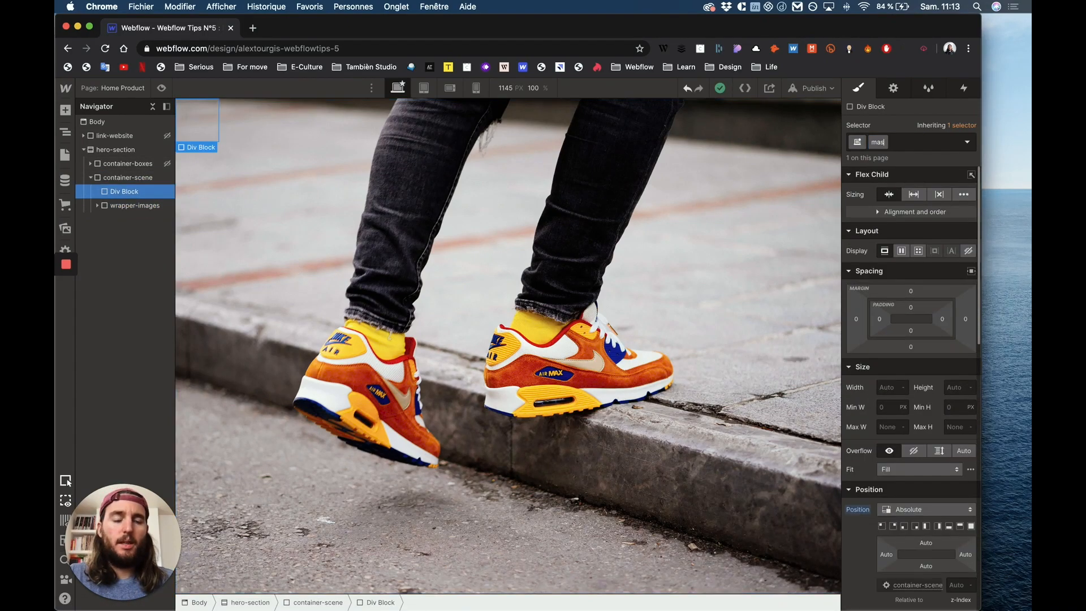
Step: Name the class of the new div block in container-scene black-mask
{"action": "key", "text": "BackSpace"}
{"action": "key", "text": "BackSpace"}
{"action": "key", "text": "BackSpace"}
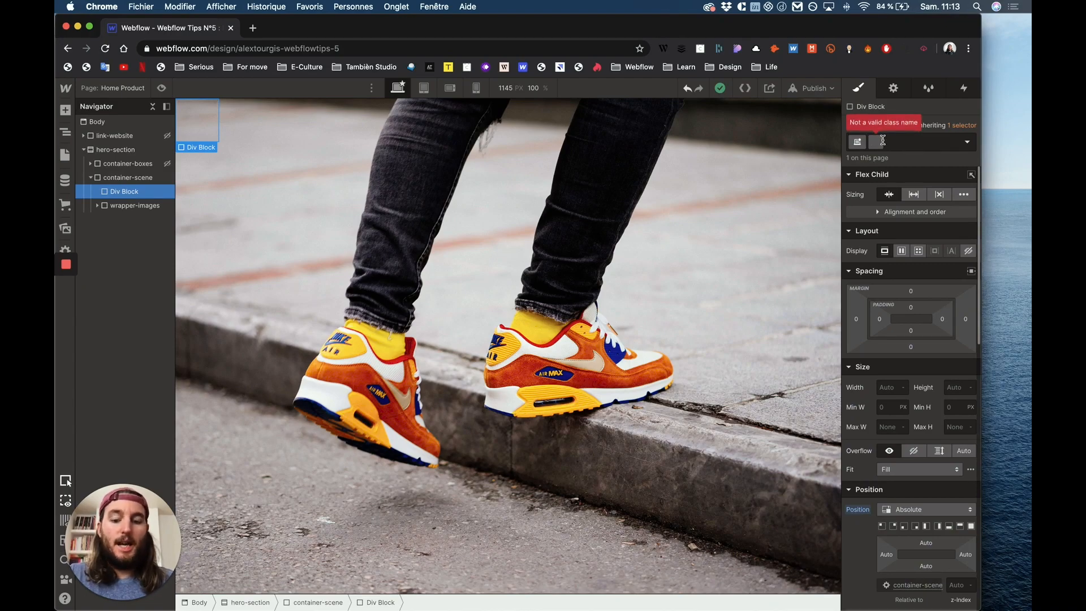
{"action": "type", "text": "mas"}
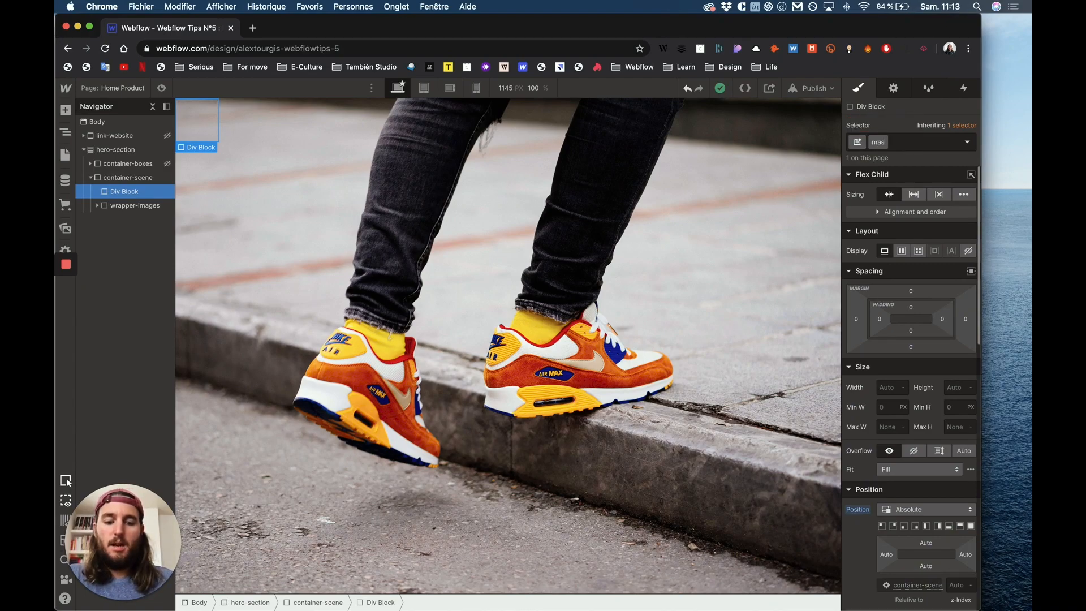
{"action": "key", "text": "BackSpace"}
{"action": "type", "text": "black-mas"}
{"action": "key", "text": "Return"}
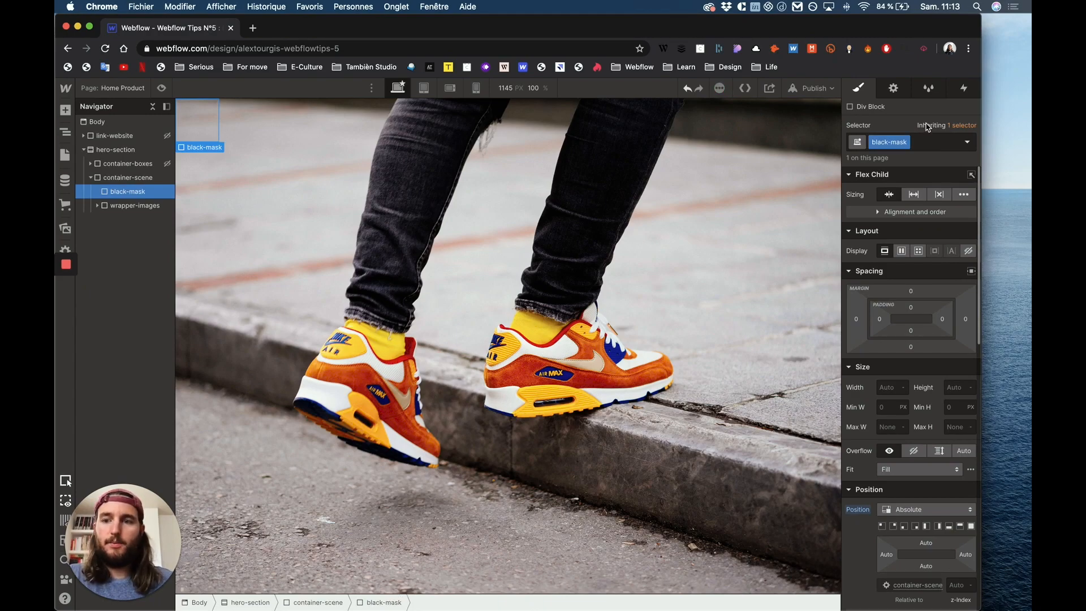
Step: Stretch black-mask over the full container-scene with 0% offsets on all sides and set its z-index to 6
{"action": "left_click", "coordinate": [971, 525]}
{"action": "left_click", "coordinate": [968, 587]}
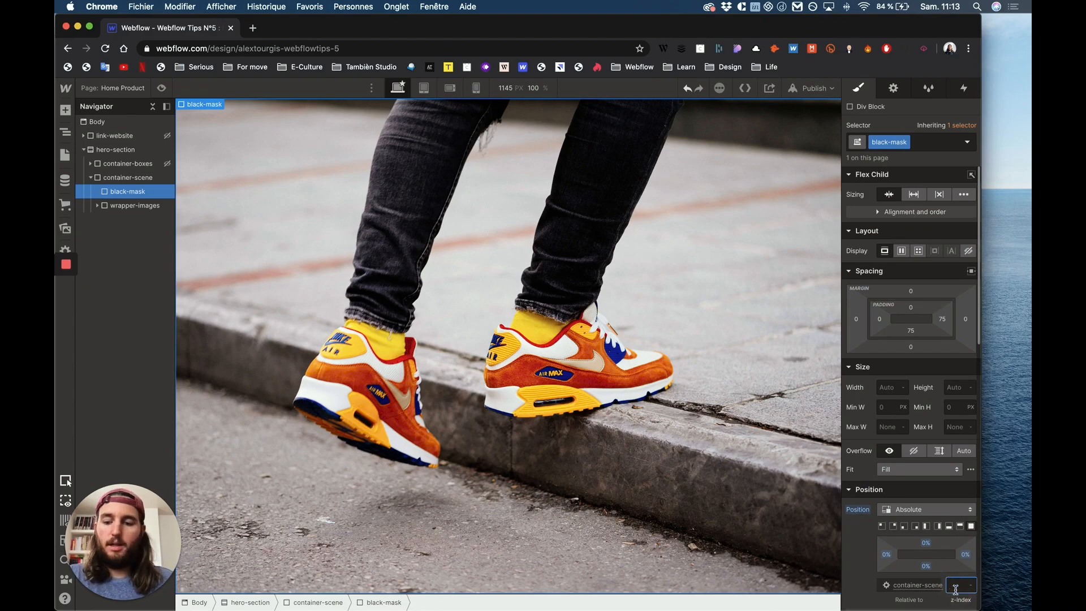
{"action": "type", "text": "6"}
Step: Fill the background of black-mask with the Black swatch (#141414) at about 30% opacity
{"action": "scroll", "coordinate": [910, 578], "scroll_direction": "down", "scroll_amount": 10}
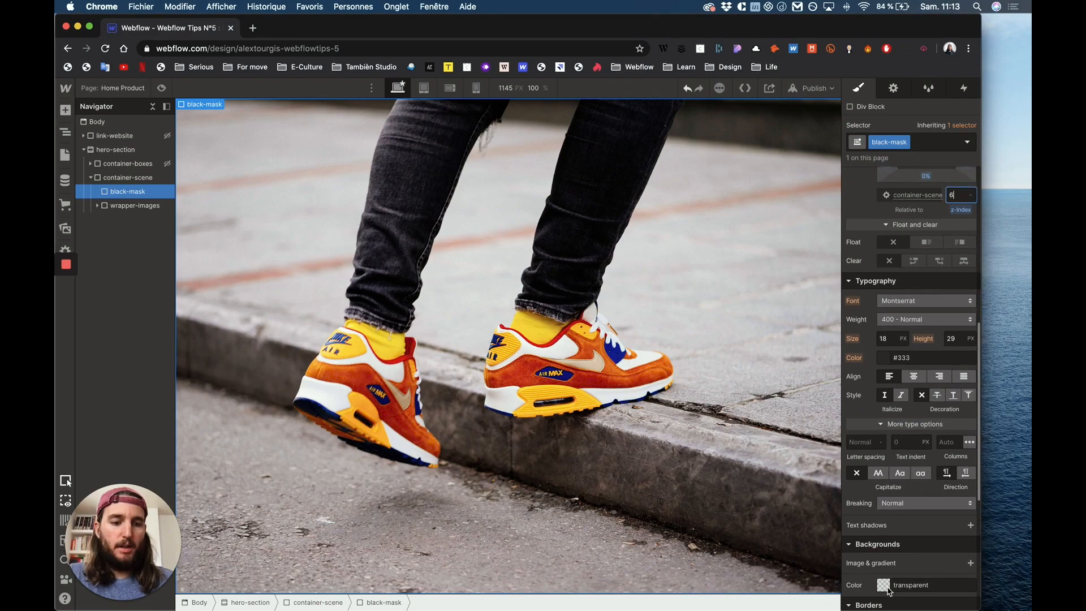
{"action": "left_click", "coordinate": [882, 588]}
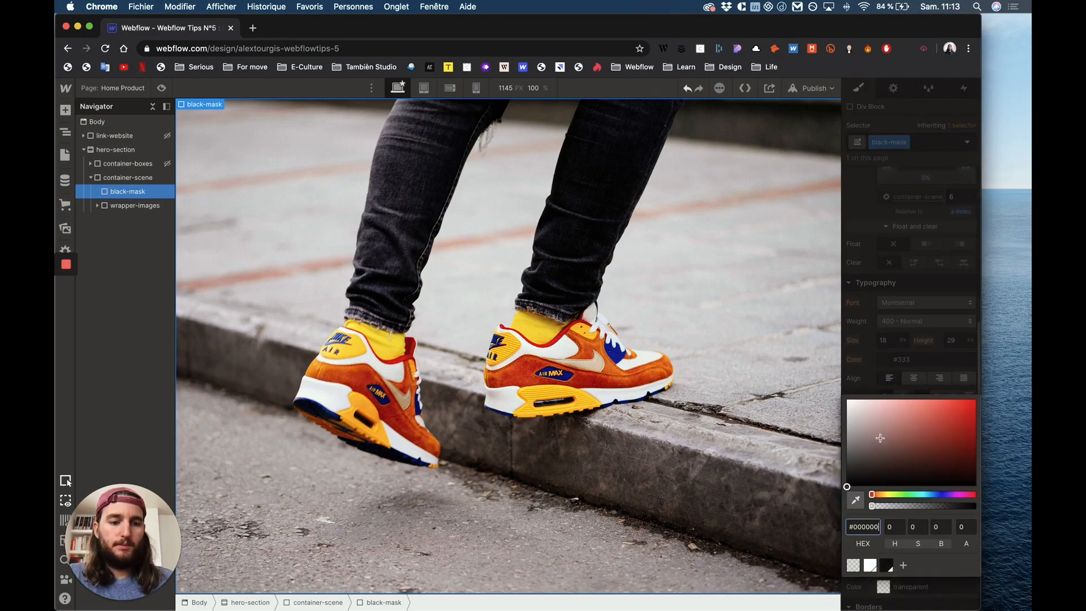
{"action": "left_click", "coordinate": [889, 564]}
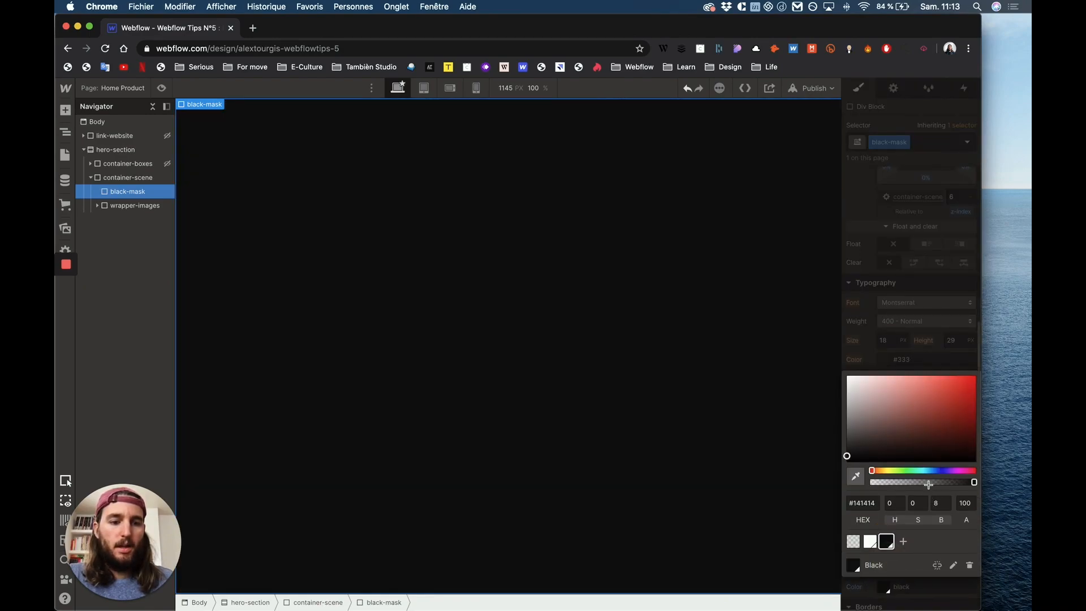
{"action": "left_click_drag", "start_coordinate": [917, 481], "coordinate": [899, 482]}
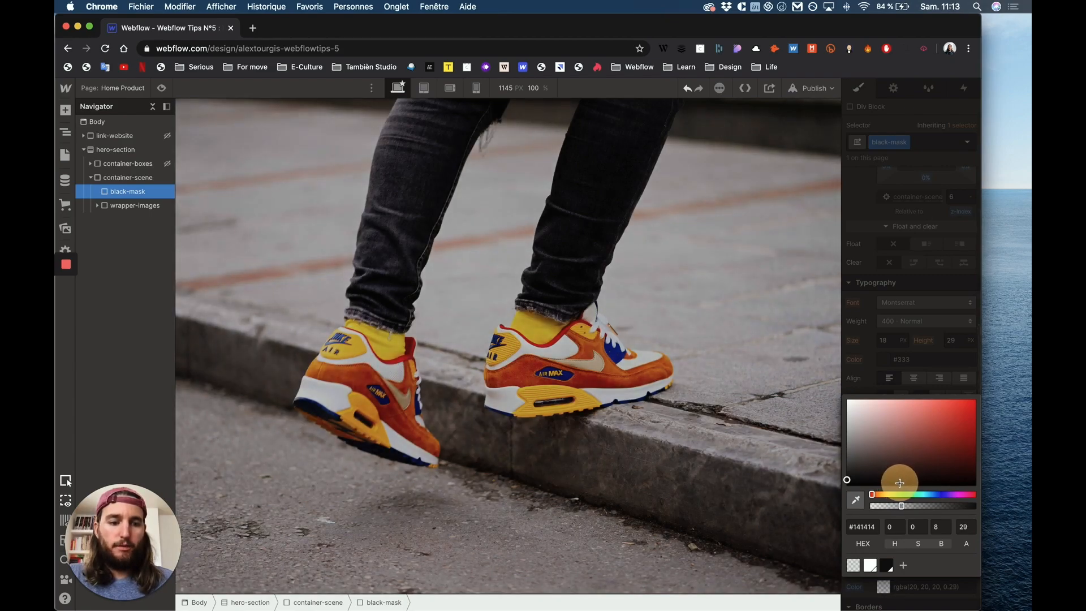
{"action": "left_click", "coordinate": [901, 319]}
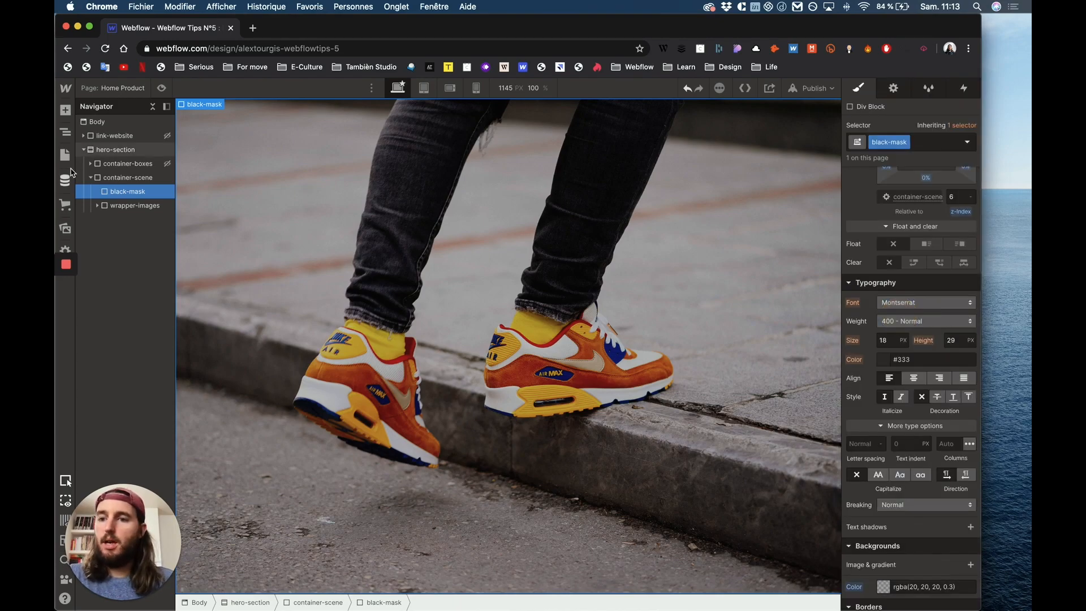
Step: Add an H1 heading inside the black-mask div block
{"action": "left_click", "coordinate": [125, 206]}
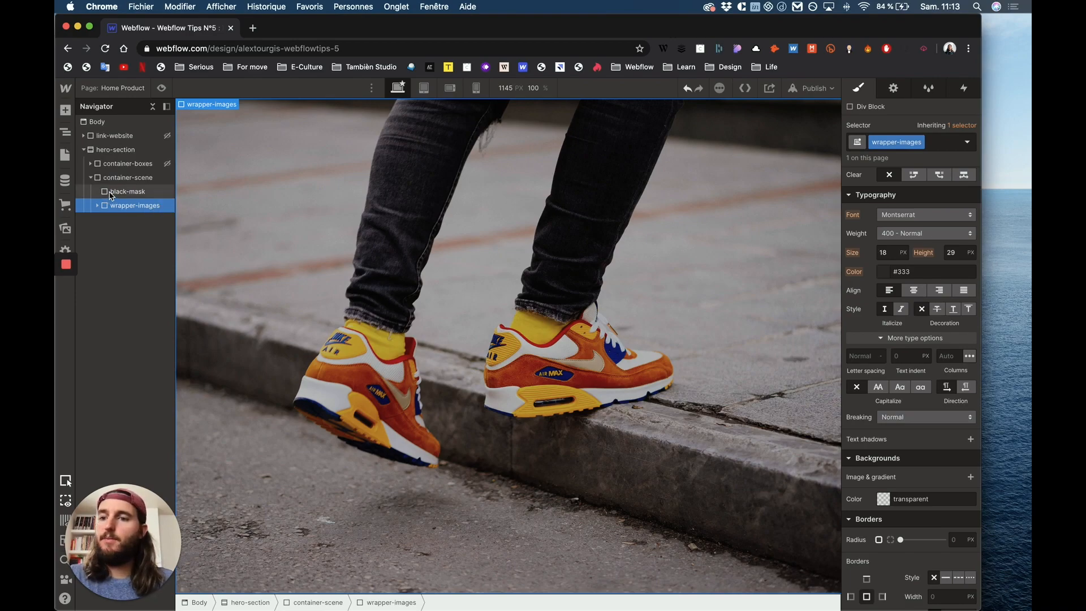
{"action": "left_click", "coordinate": [116, 192]}
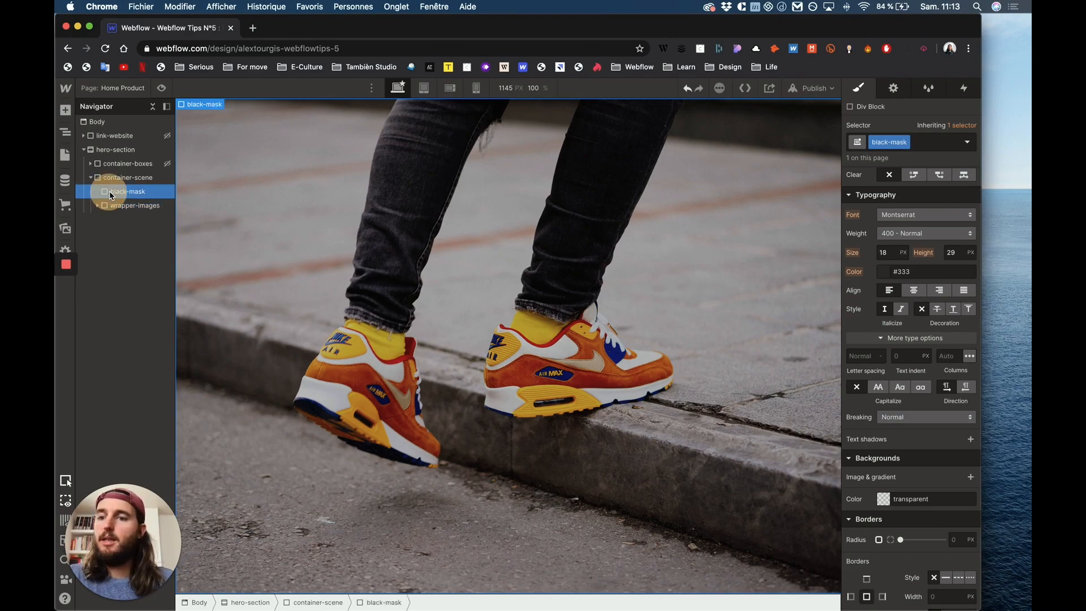
{"action": "left_click", "coordinate": [65, 110]}
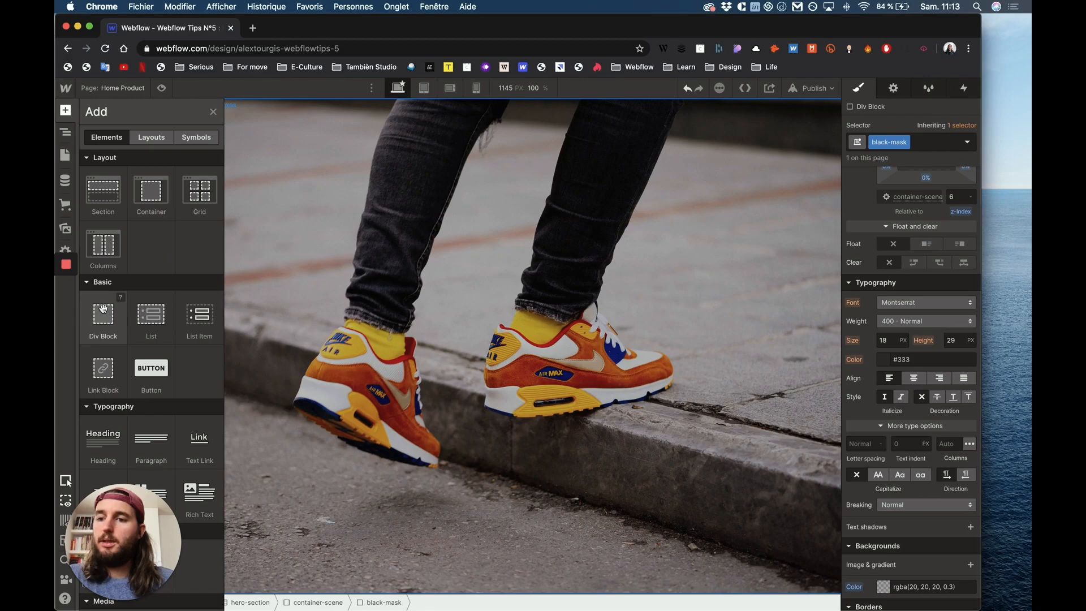
{"action": "left_click_drag", "start_coordinate": [103, 438], "coordinate": [138, 197]}
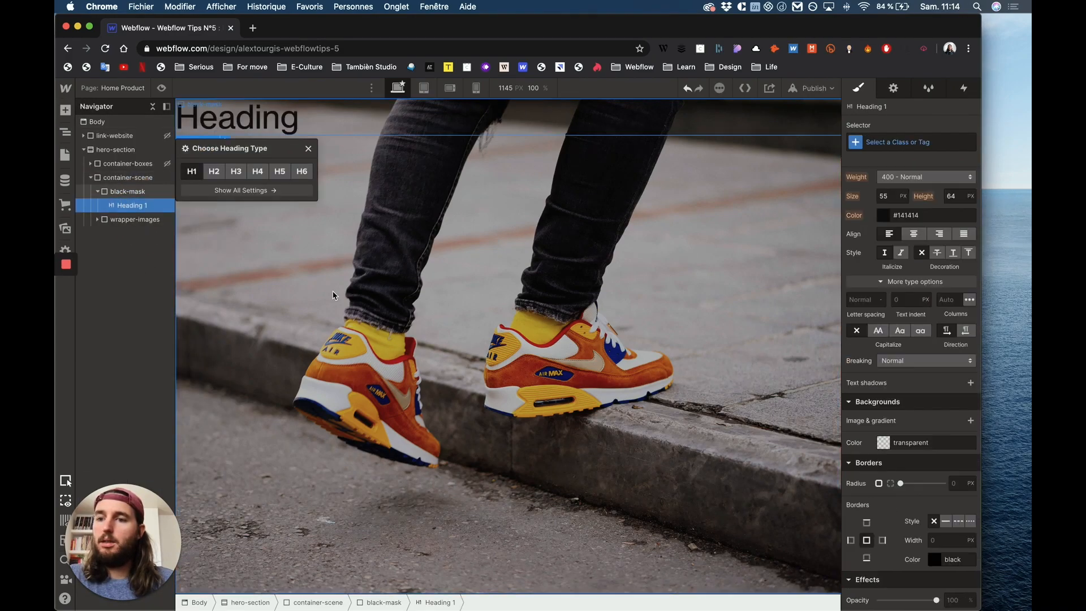
Step: Set black-mask to a horizontal flex layout with its children centered on both axes
{"action": "left_click", "coordinate": [339, 171]}
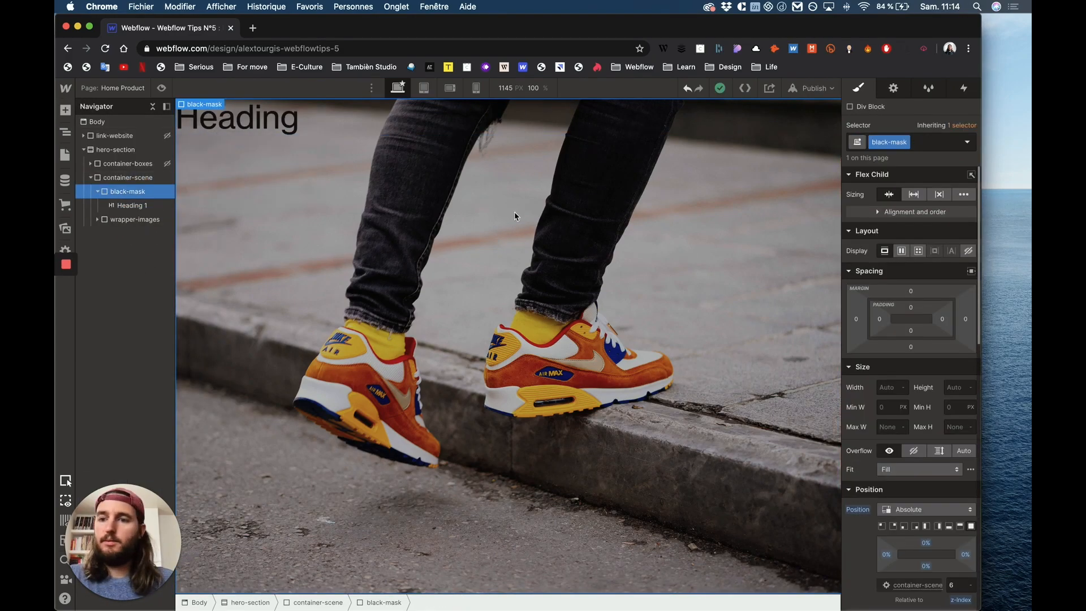
{"action": "left_click", "coordinate": [902, 251]}
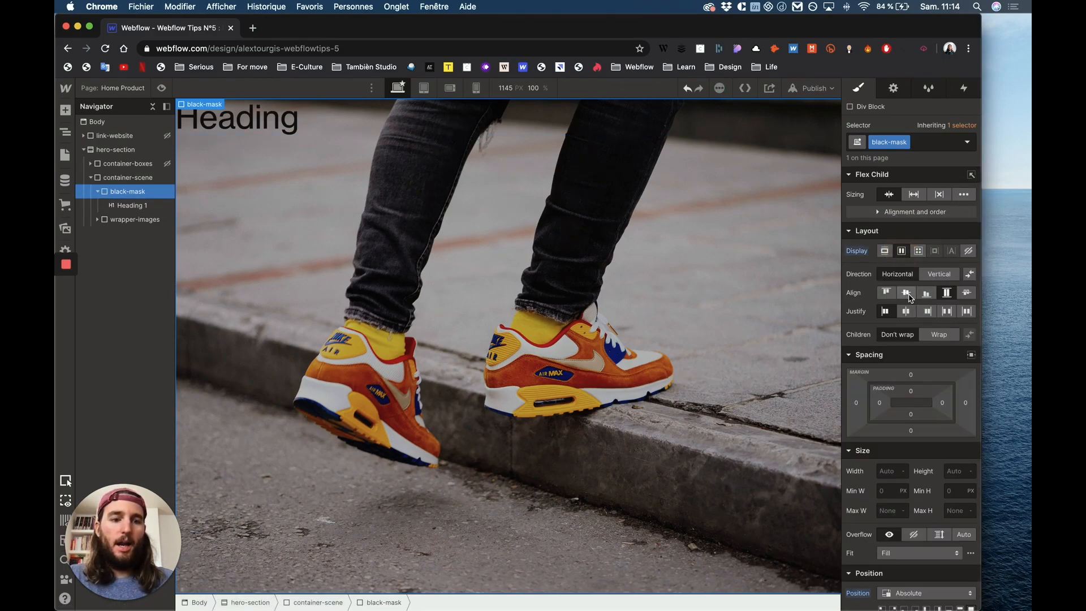
{"action": "left_click", "coordinate": [907, 294]}
{"action": "left_click", "coordinate": [905, 311]}
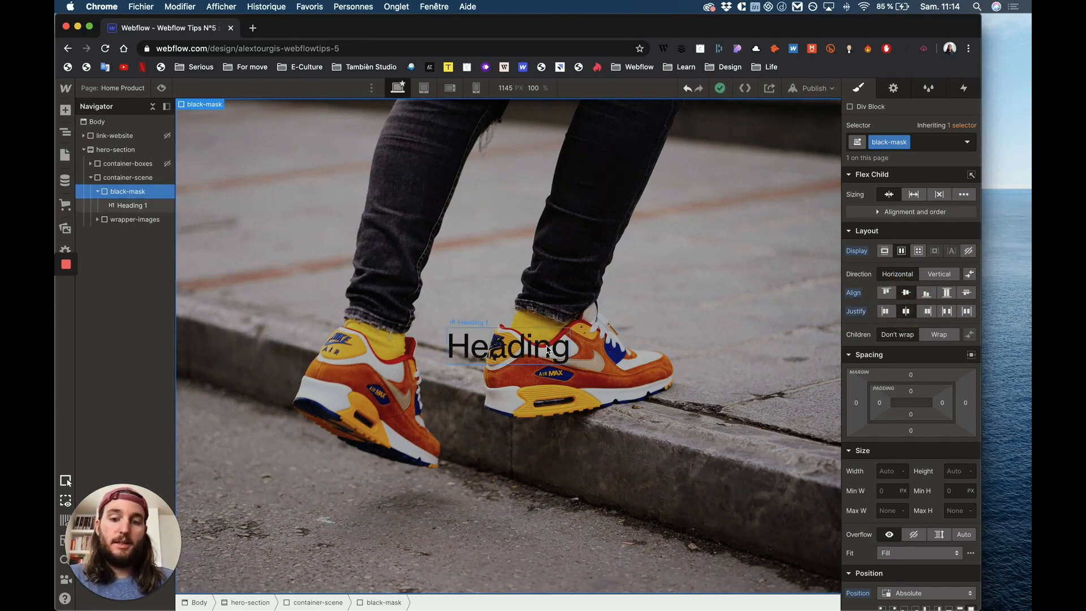
Step: Switch to the hover_multiple_pictures mockup in Adobe XD and copy the photographer's introduction text from the upper artboard
{"action": "key", "text": "ctrl+Up"}
{"action": "left_click", "coordinate": [414, 222]}
{"action": "double_click", "coordinate": [565, 132]}
{"action": "key", "text": "super+c"}
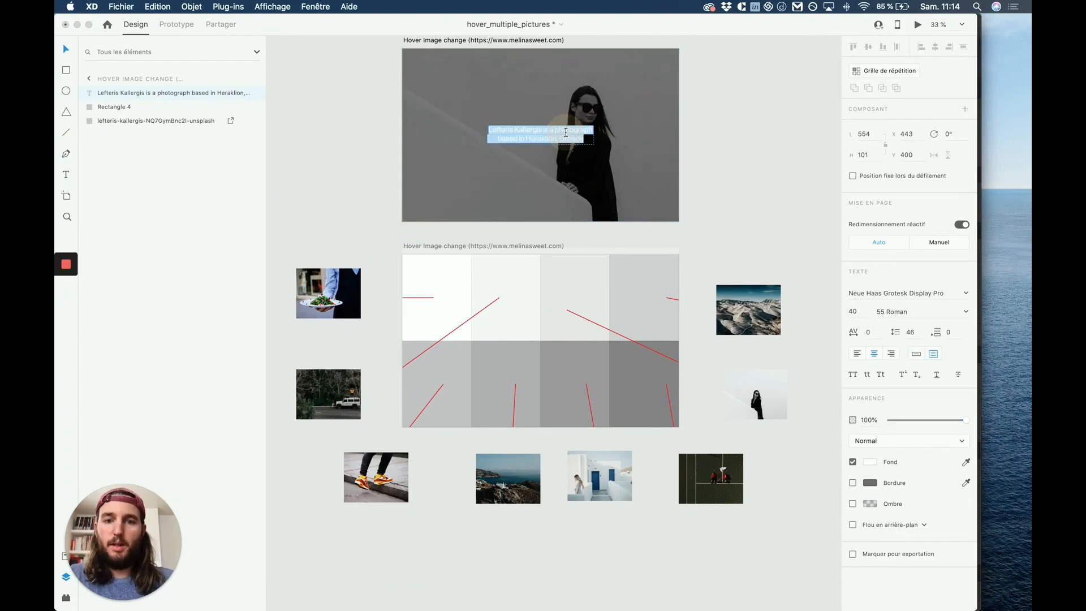
Step: Switch back to Webflow and replace the placeholder text of the H1 heading with the copied introduction
{"action": "key", "text": "ctrl+Up"}
{"action": "left_click", "coordinate": [549, 344]}
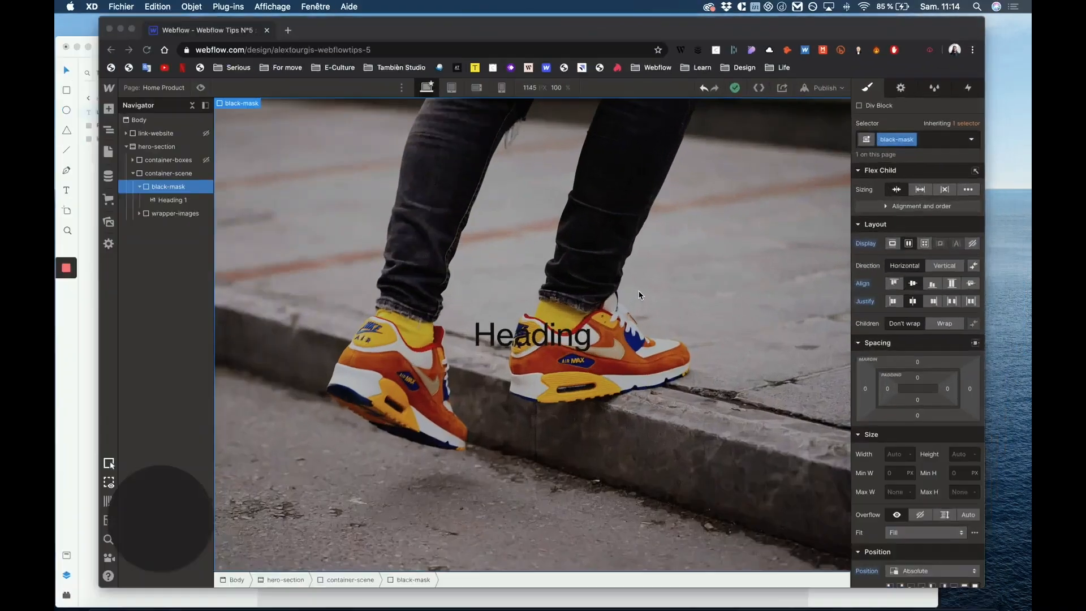
{"action": "double_click", "coordinate": [548, 343]}
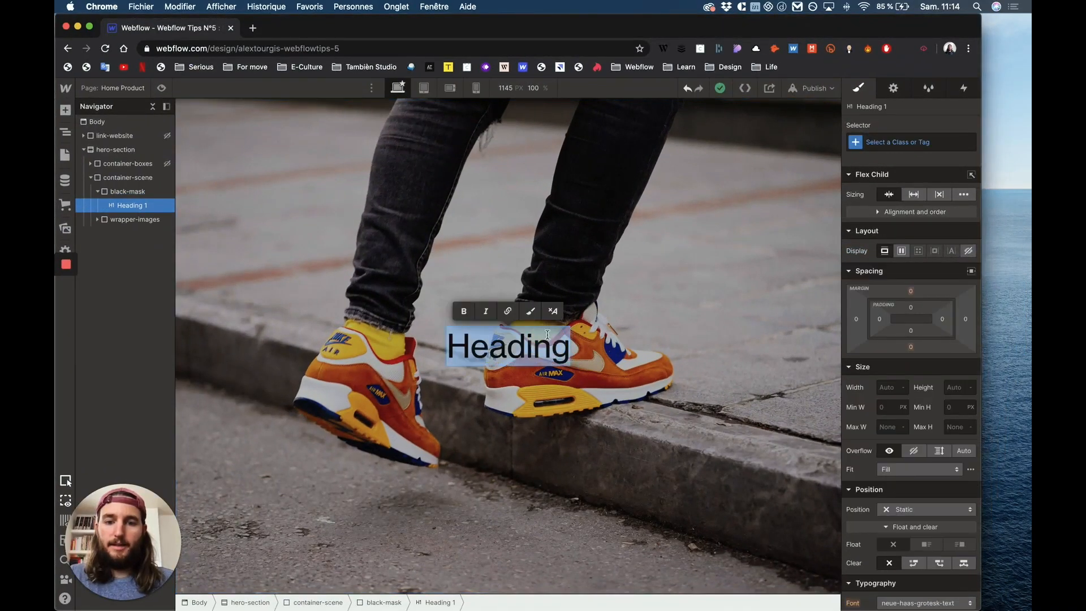
{"action": "key", "text": "super+v"}
{"action": "left_click", "coordinate": [709, 252]}
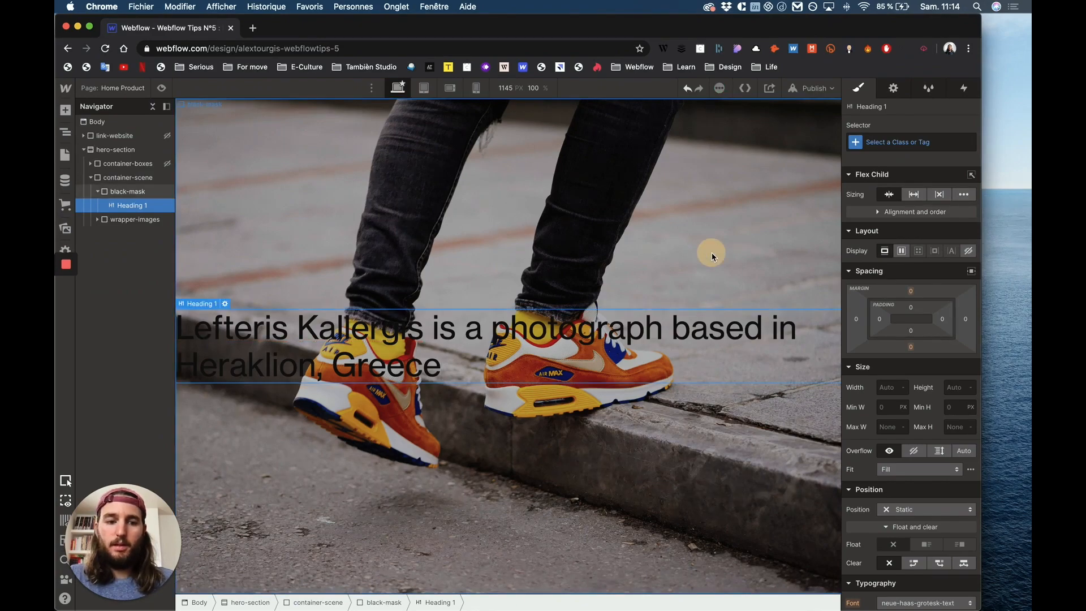
{"action": "left_click", "coordinate": [755, 379]}
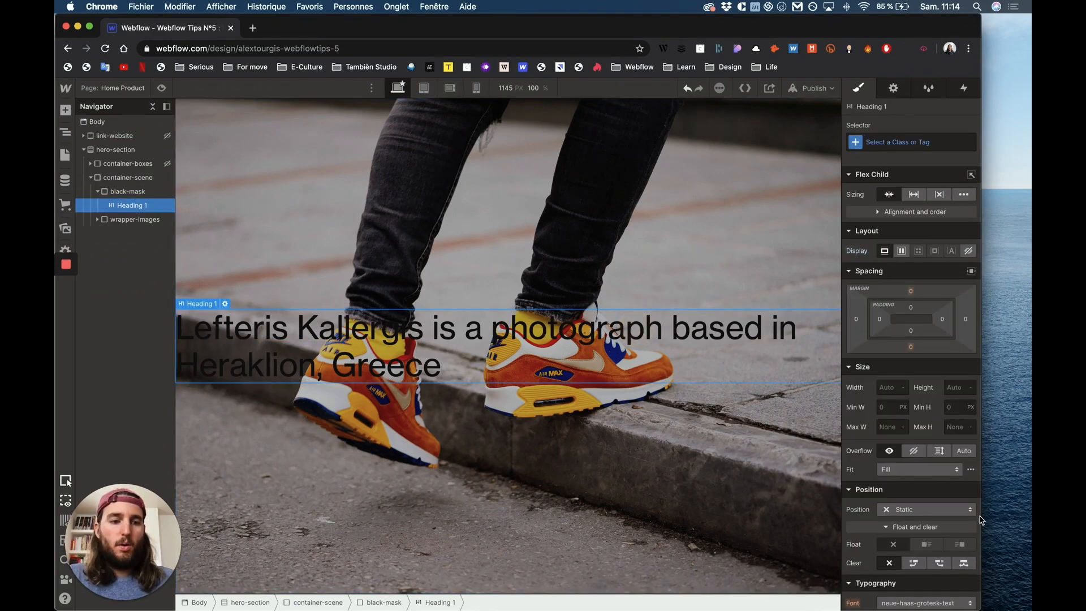
Step: Create a new class named text for the heading in black-mask
{"action": "scroll", "coordinate": [885, 546], "scroll_direction": "down", "scroll_amount": 3}
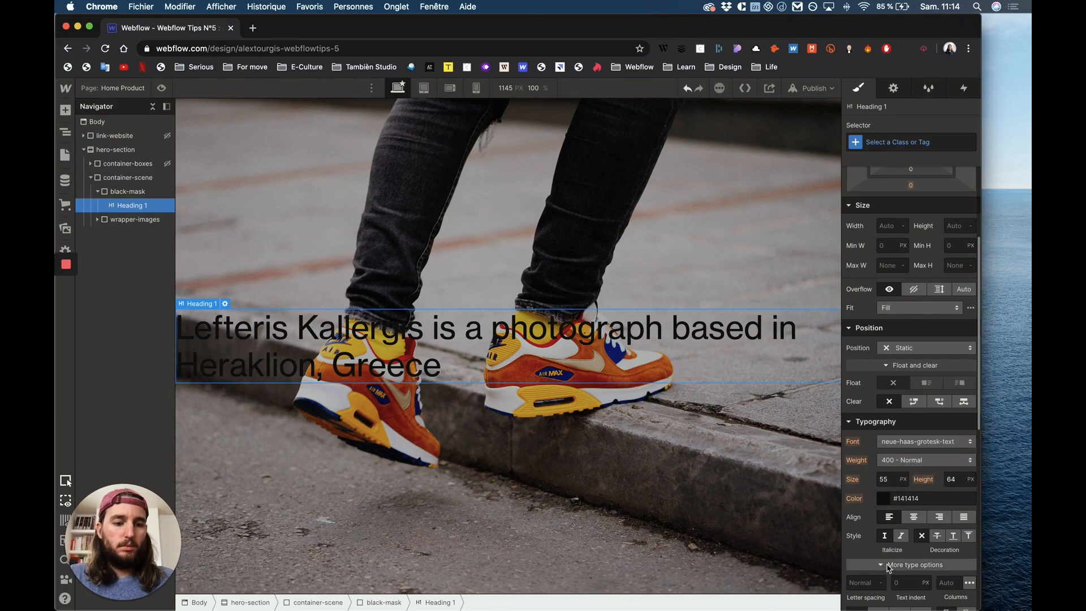
{"action": "scroll", "coordinate": [884, 559], "scroll_direction": "down", "scroll_amount": 3}
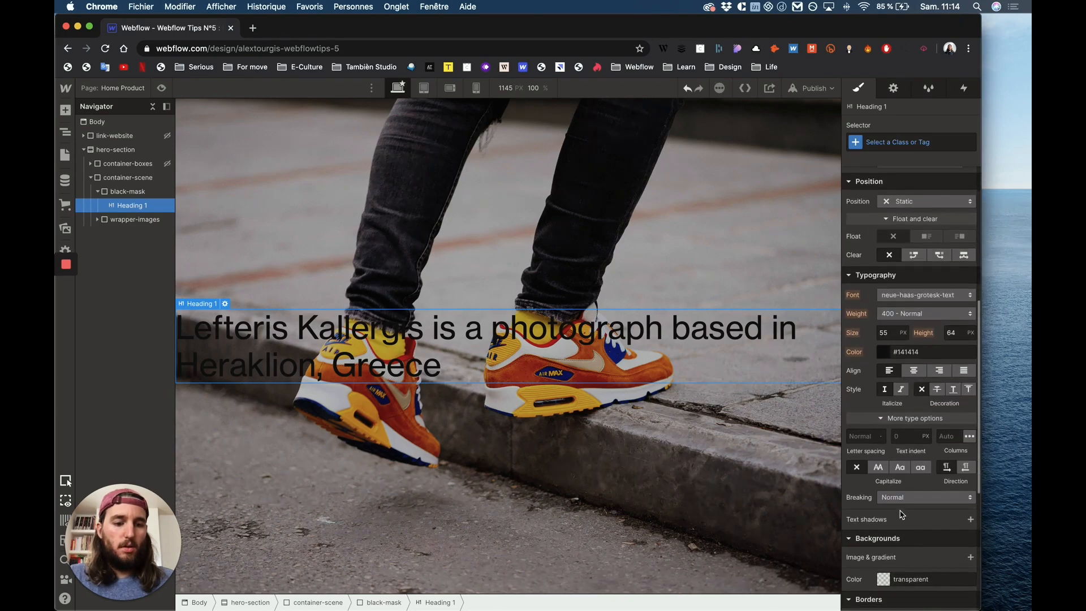
{"action": "left_click", "coordinate": [894, 141]}
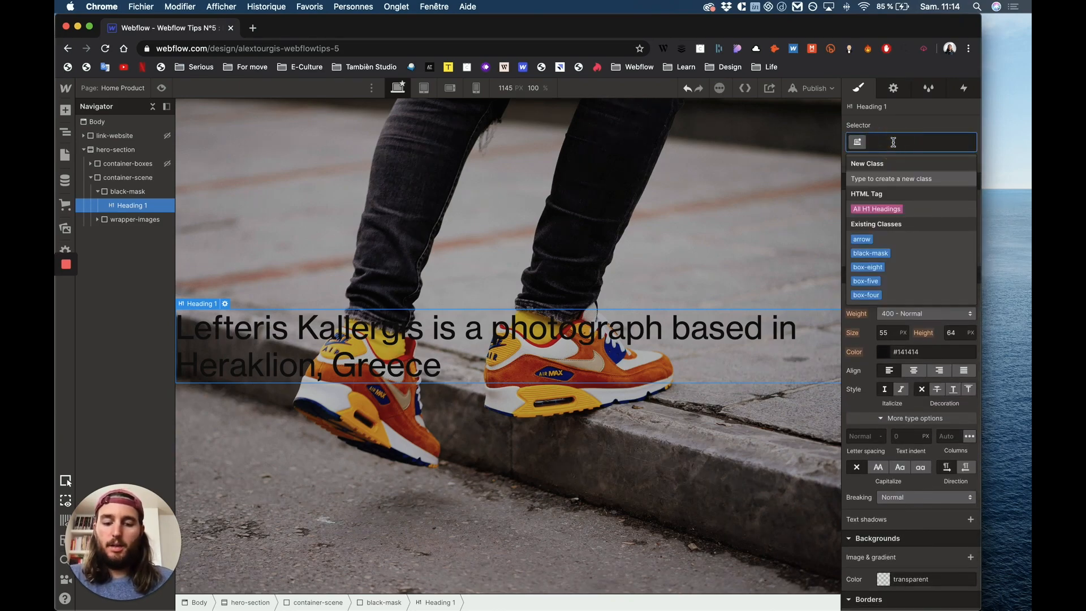
{"action": "type", "text": "text"}
{"action": "key", "text": "Return"}
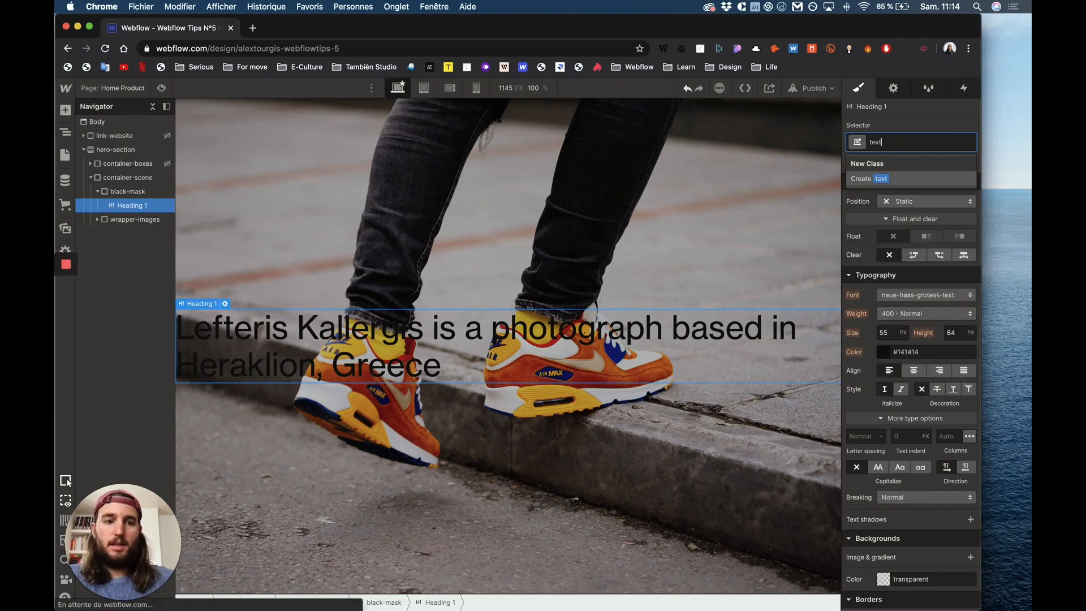
Step: Set the heading's font color to white and its font size to 40 px
{"action": "left_click", "coordinate": [882, 352]}
{"action": "left_click", "coordinate": [869, 532]}
{"action": "left_click", "coordinate": [914, 264]}
{"action": "left_click", "coordinate": [885, 333]}
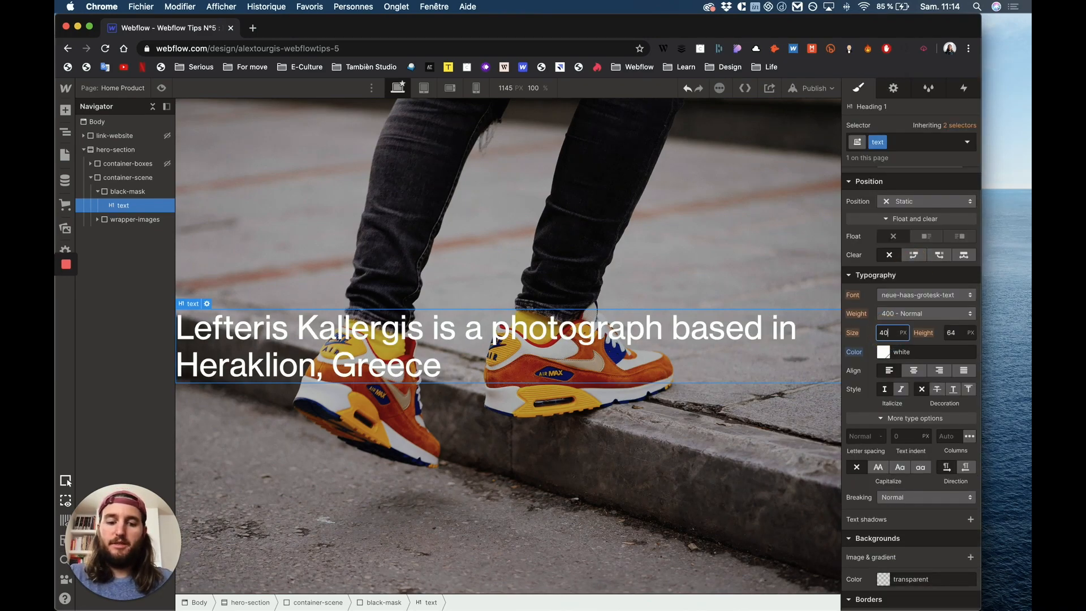
{"action": "type", "text": "40"}
{"action": "key", "text": "Return"}
Step: Check the introduction text's styling in the Adobe XD mockup and set the Webflow heading's line height to 50 px
{"action": "key", "text": "ctrl+Up"}
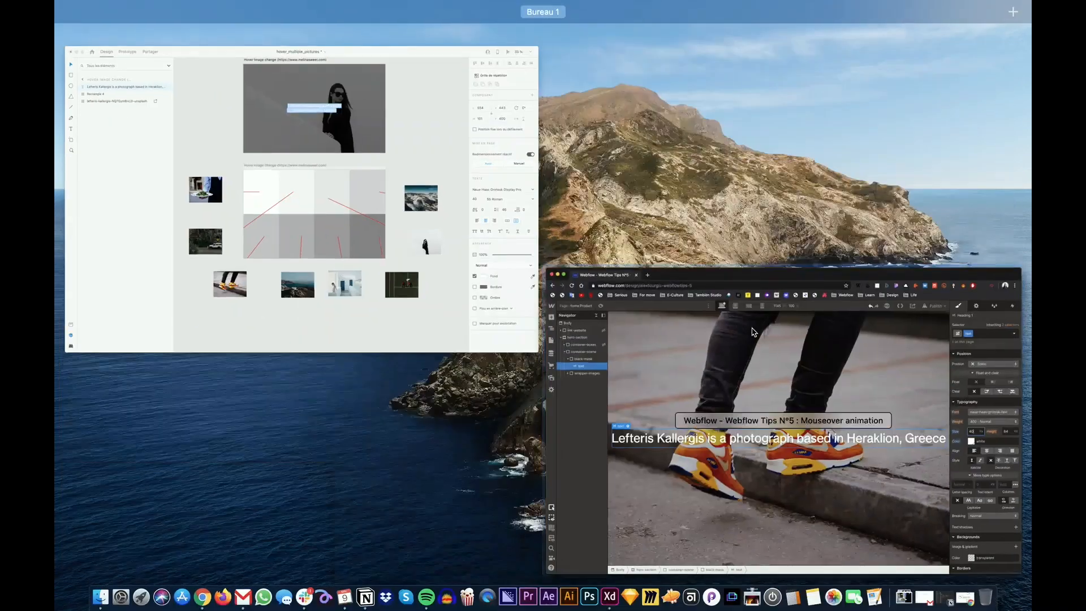
{"action": "left_click", "coordinate": [368, 194]}
{"action": "left_click", "coordinate": [679, 169]}
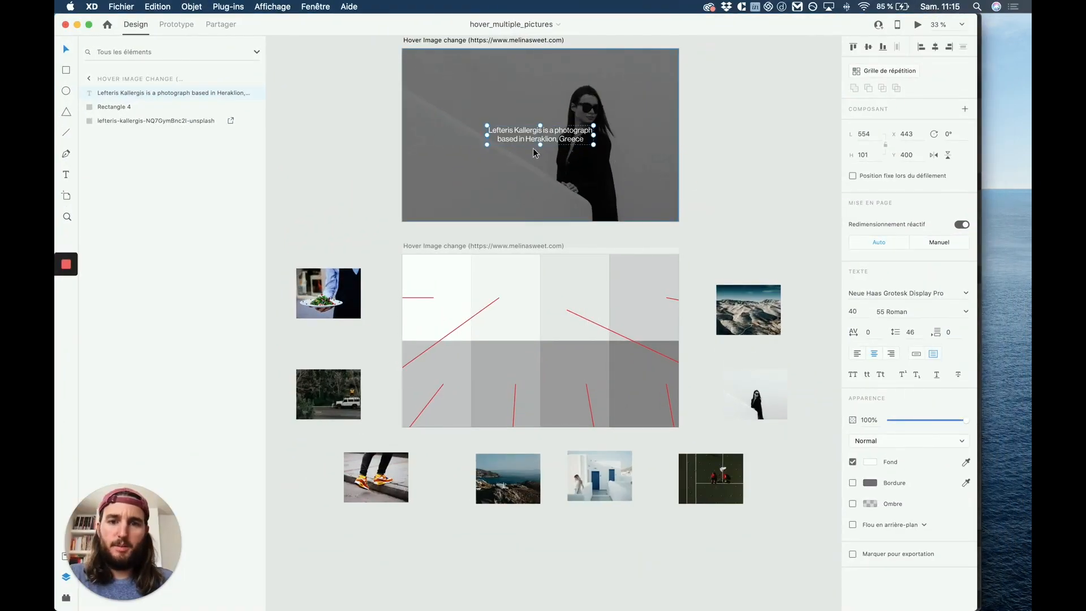
{"action": "key", "text": "ctrl+Up"}
{"action": "left_click", "coordinate": [830, 211]}
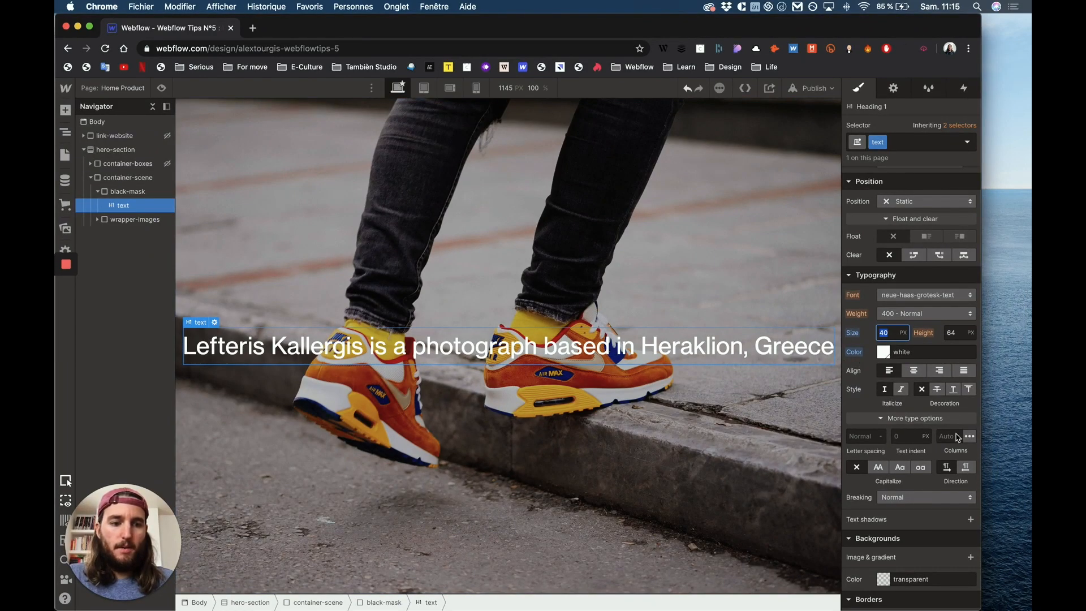
{"action": "left_click", "coordinate": [952, 332]}
{"action": "type", "text": "50"}
{"action": "key", "text": "Return"}
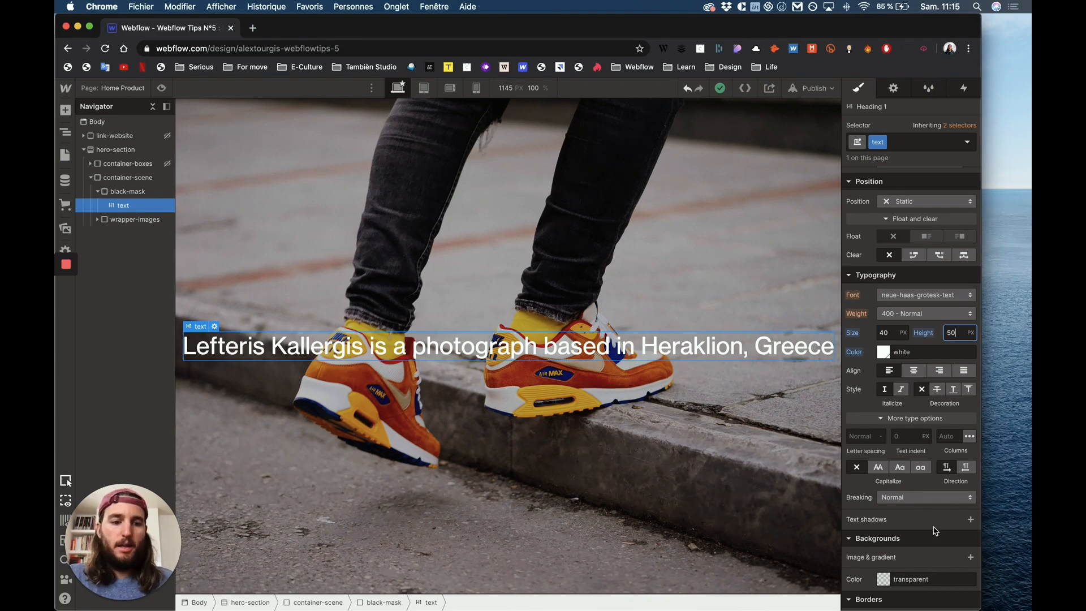
Step: Limit the heading's maximum width to 650 px and center-align its text
{"action": "left_click", "coordinate": [125, 204]}
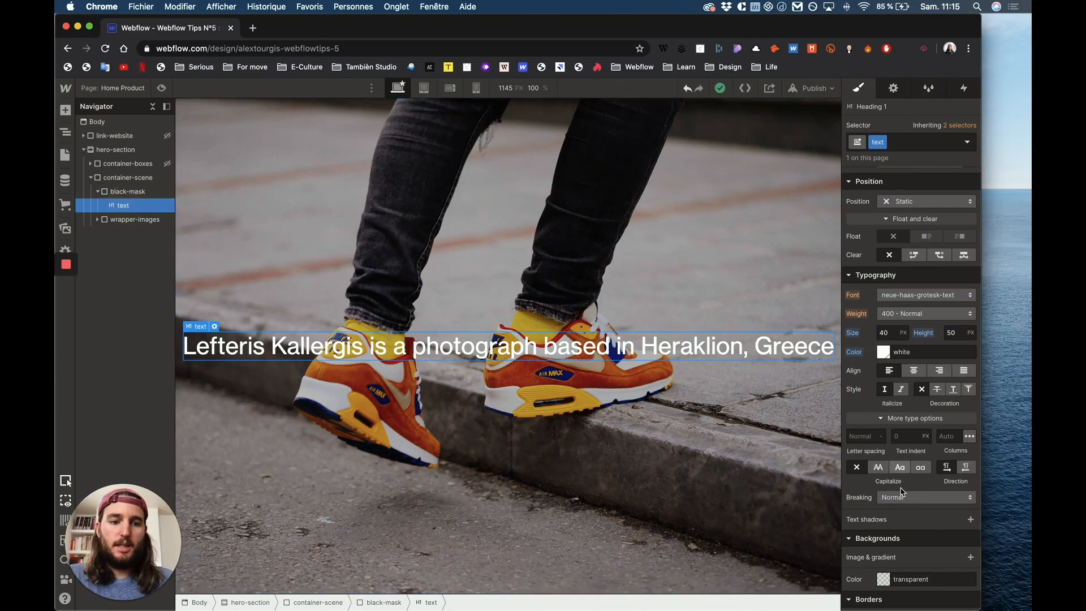
{"action": "scroll", "coordinate": [909, 571], "scroll_direction": "down", "scroll_amount": 2}
{"action": "scroll", "coordinate": [899, 453], "scroll_direction": "up", "scroll_amount": 7}
{"action": "left_click", "coordinate": [891, 426]}
{"action": "type", "text": "600"}
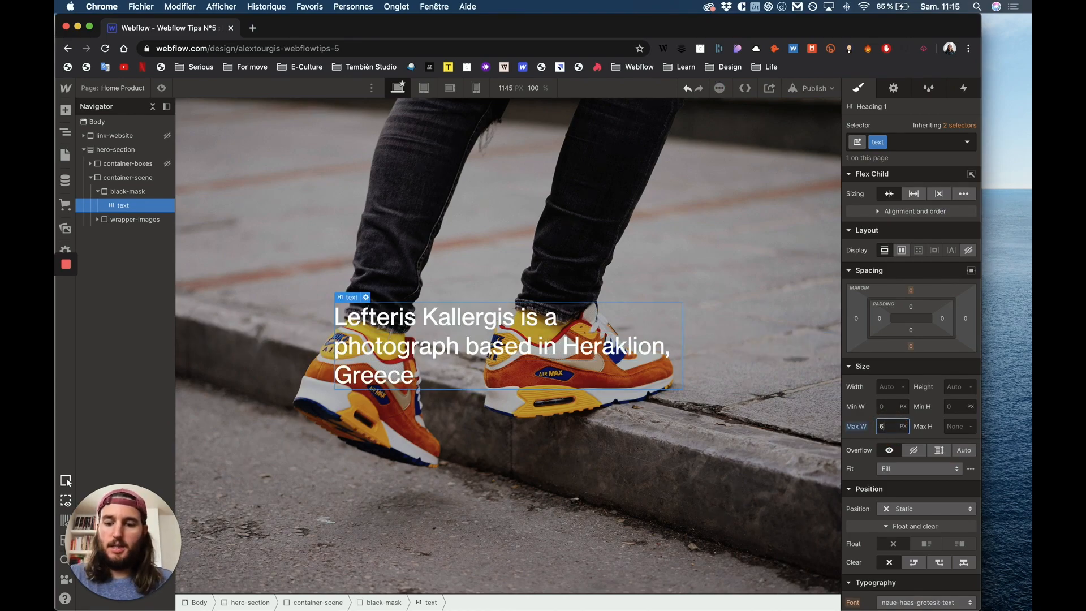
{"action": "key", "text": "Return"}
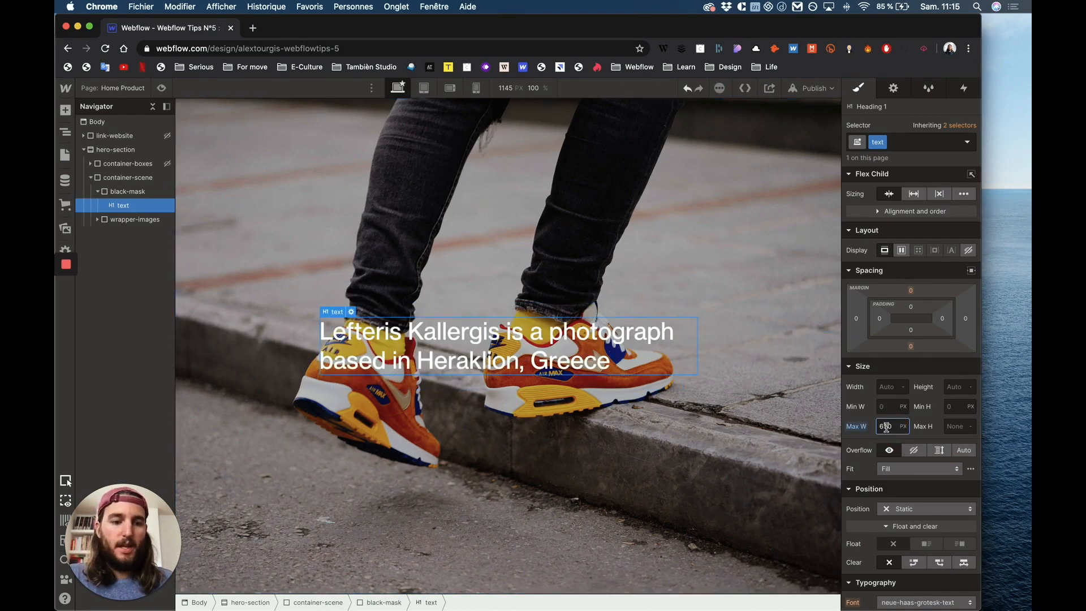
{"action": "scroll", "coordinate": [904, 407], "scroll_direction": "down", "scroll_amount": 5}
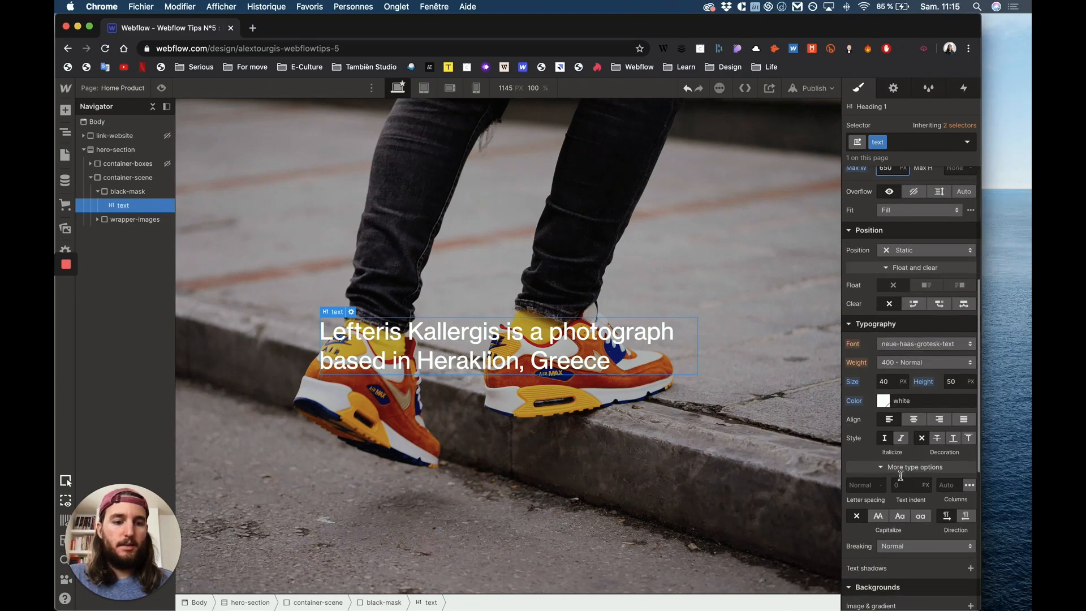
{"action": "left_click", "coordinate": [914, 422]}
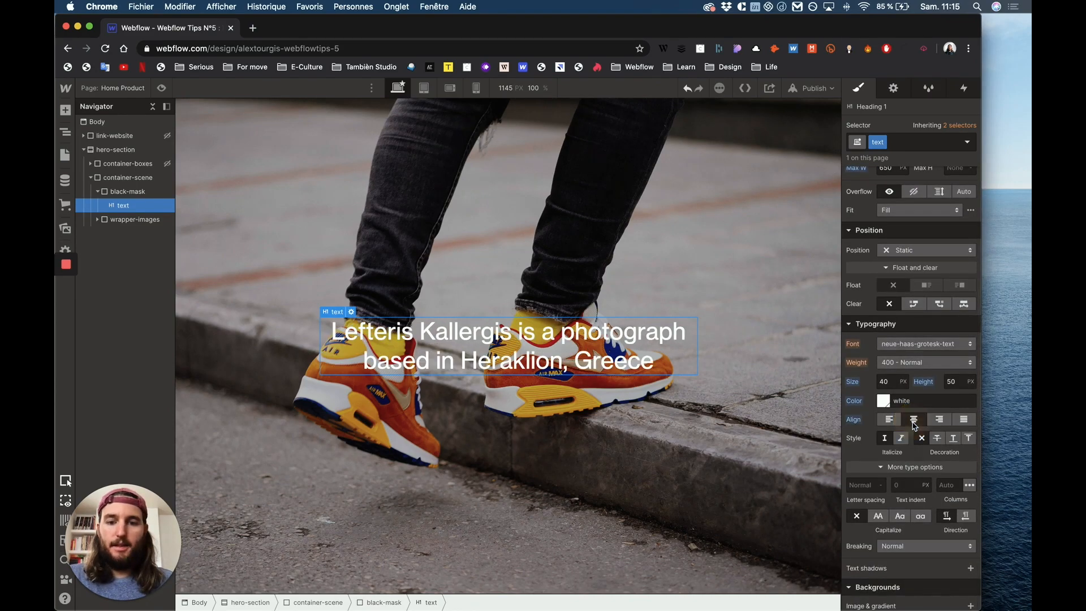
Step: Darken black-mask by setting the opacity of its #141414 background color to 50%
{"action": "left_click", "coordinate": [672, 229]}
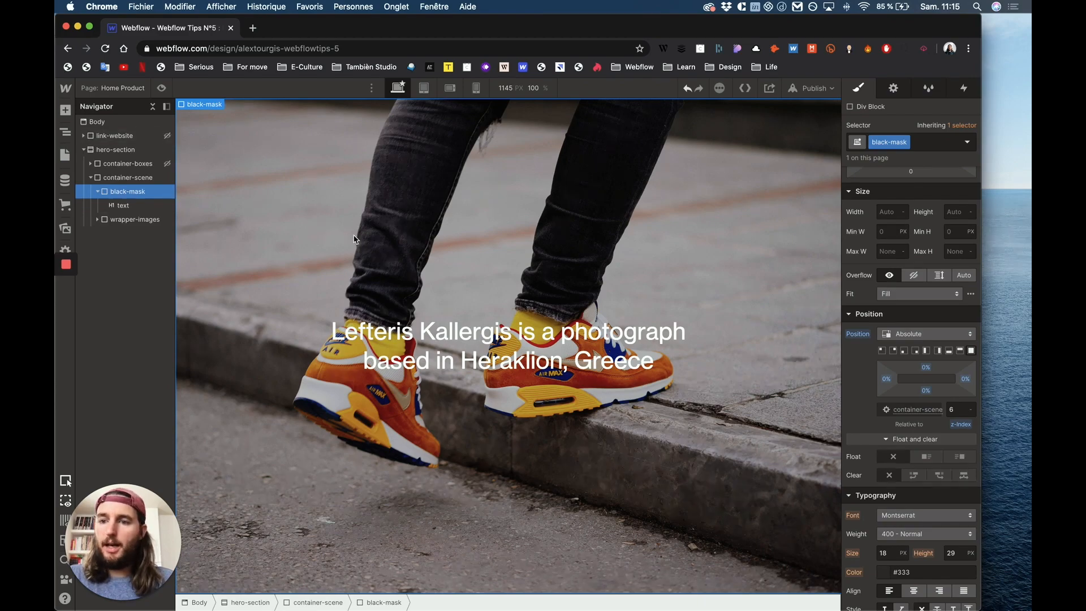
{"action": "scroll", "coordinate": [923, 492], "scroll_direction": "down", "scroll_amount": 10}
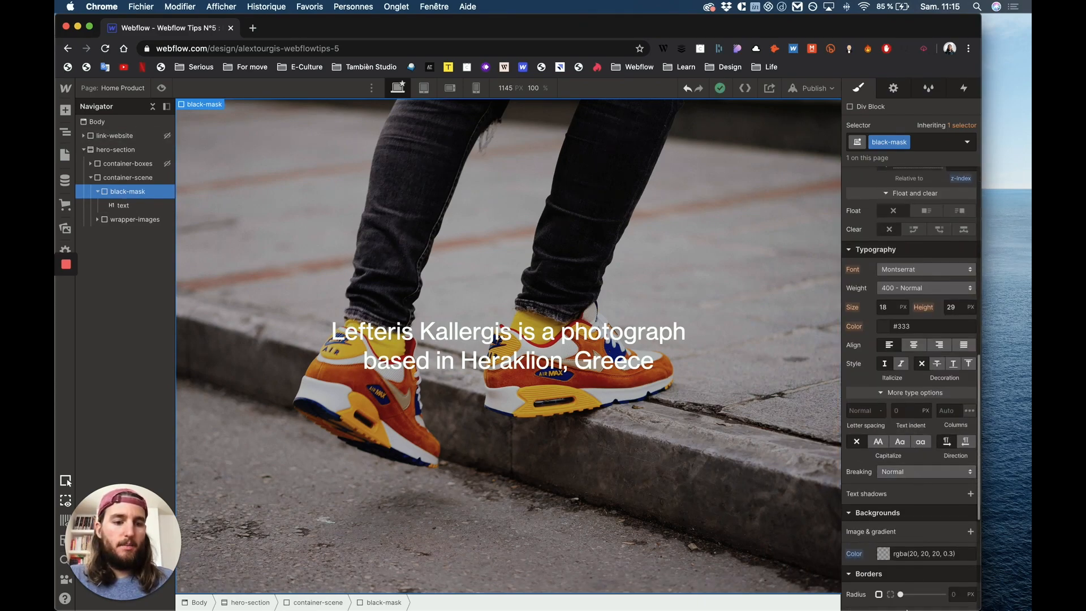
{"action": "left_click", "coordinate": [884, 438]}
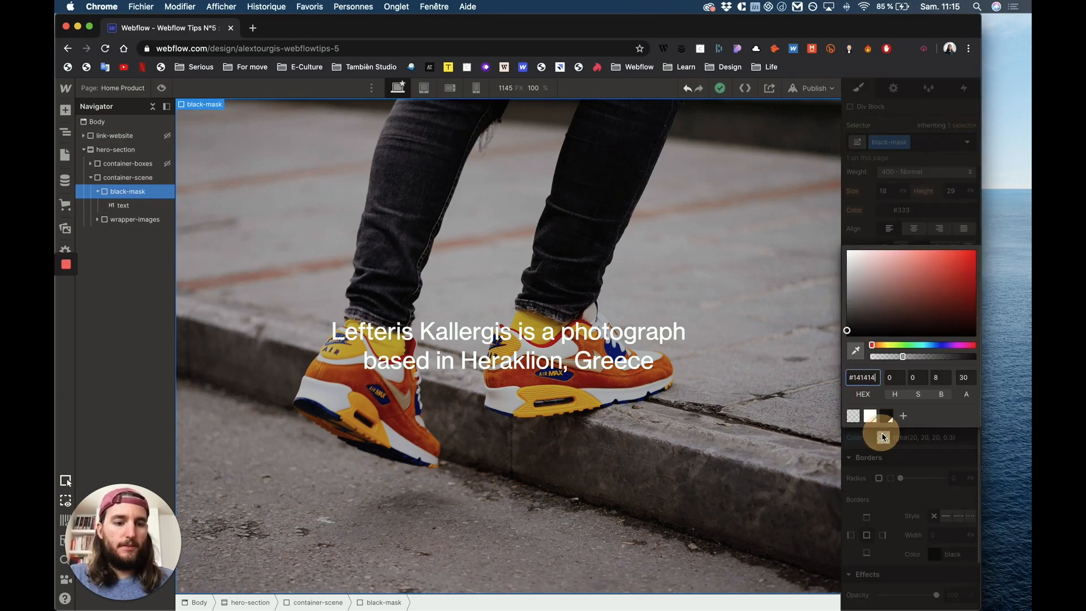
{"action": "left_click_drag", "start_coordinate": [904, 356], "coordinate": [923, 356]}
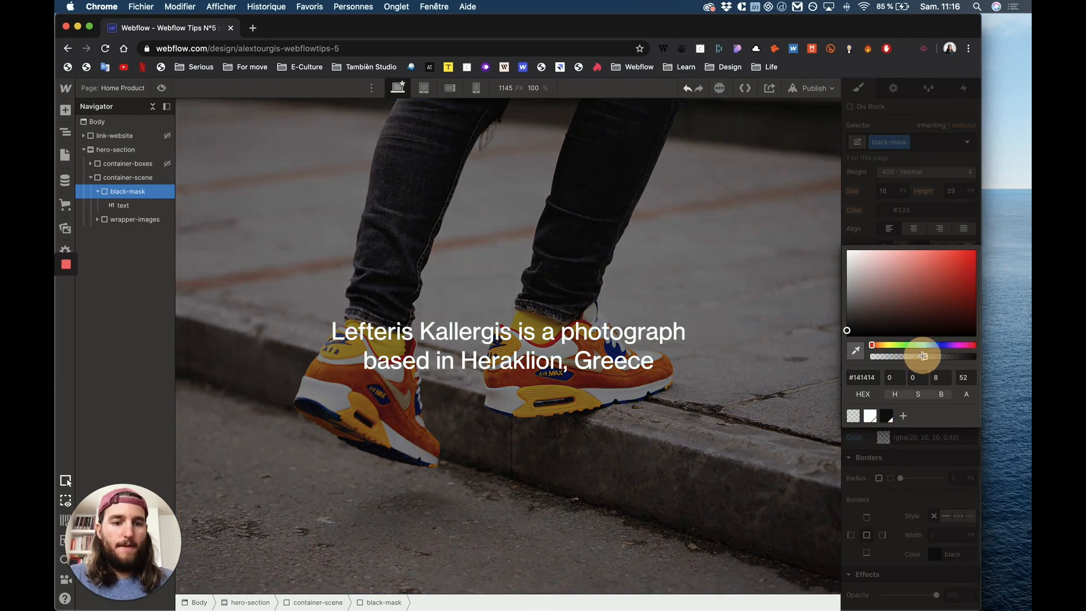
{"action": "left_click", "coordinate": [961, 376]}
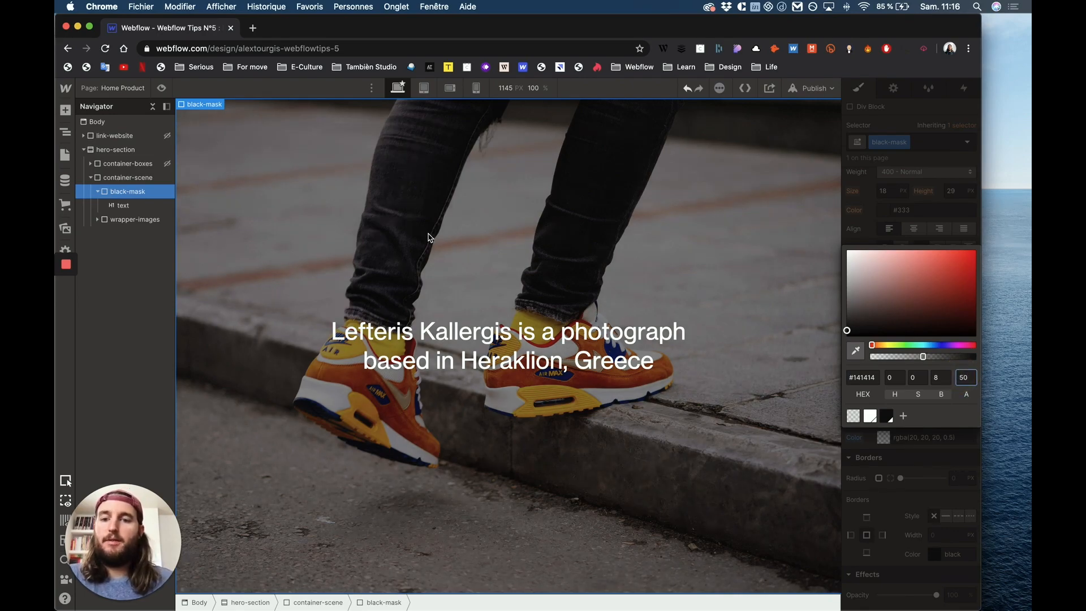
{"action": "type", "text": "50"}
{"action": "left_click", "coordinate": [916, 181]}
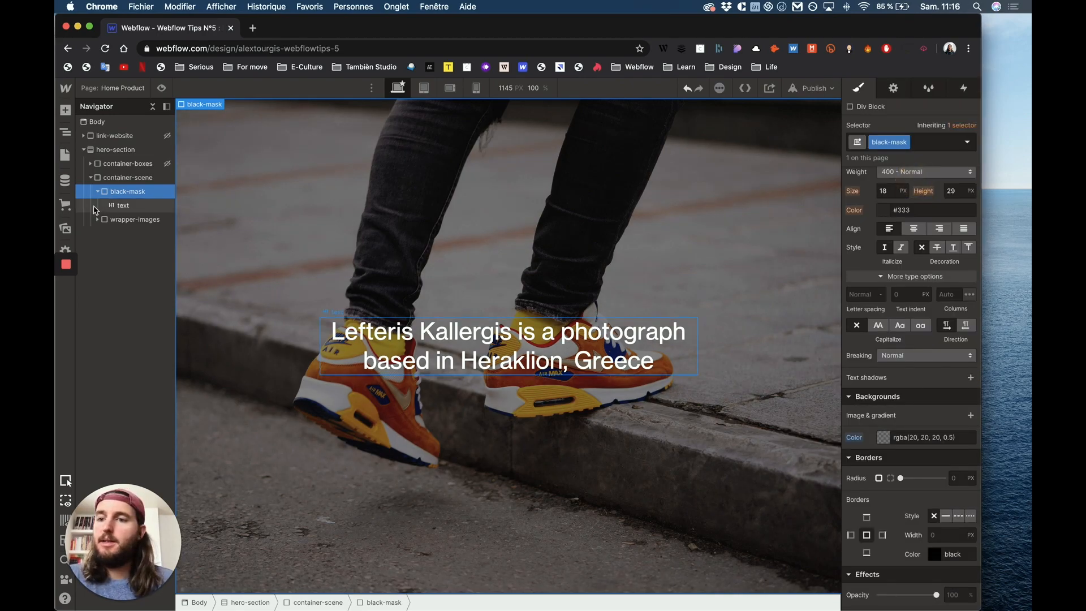
{"action": "left_click", "coordinate": [91, 179]}
{"action": "left_click", "coordinate": [130, 179]}
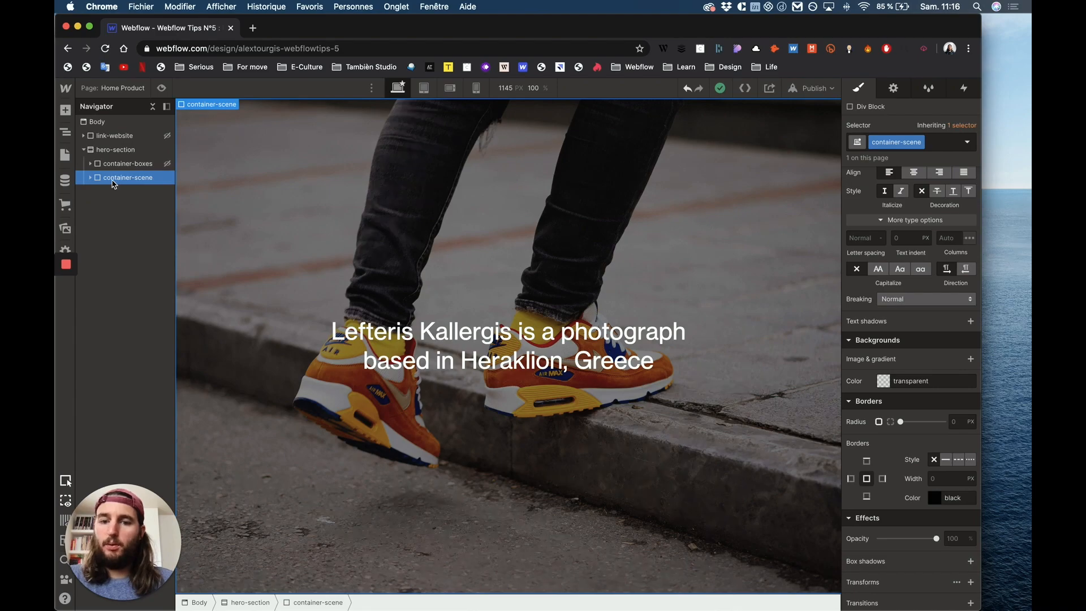
{"action": "left_click", "coordinate": [91, 178]}
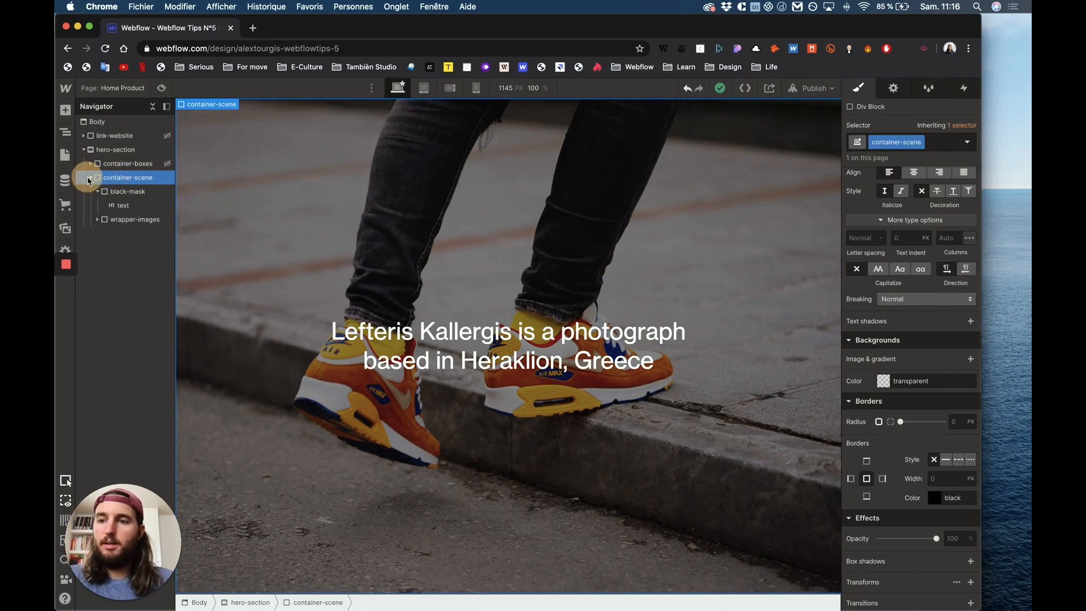
{"action": "left_click", "coordinate": [105, 193]}
{"action": "left_click", "coordinate": [97, 191]}
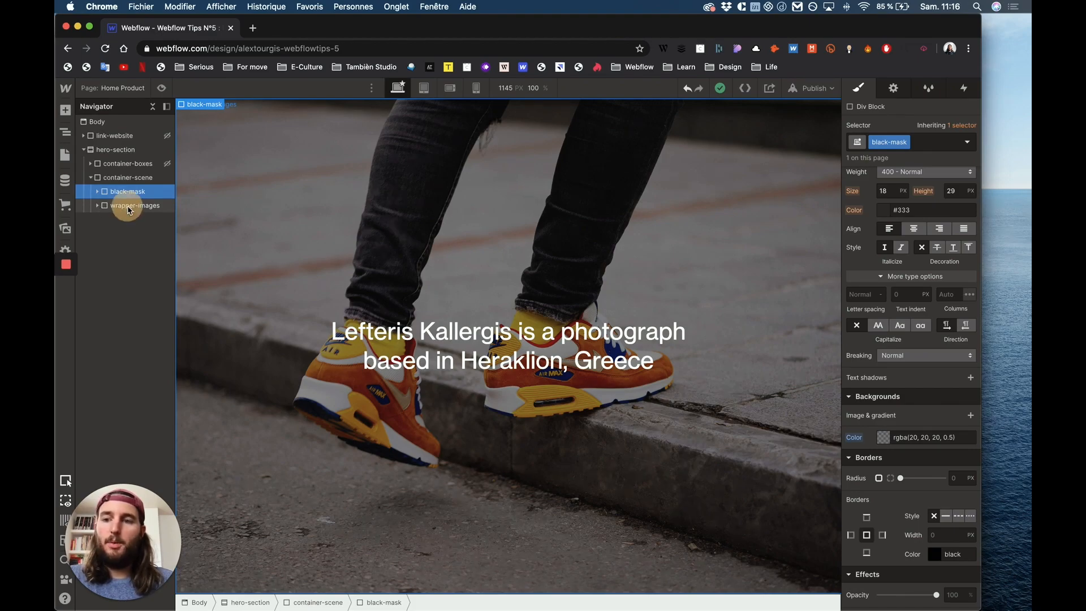
Step: Make the hidden container-boxes element visible again by setting its display to flex
{"action": "left_click", "coordinate": [111, 209]}
{"action": "left_click", "coordinate": [99, 207]}
{"action": "left_click", "coordinate": [99, 207]}
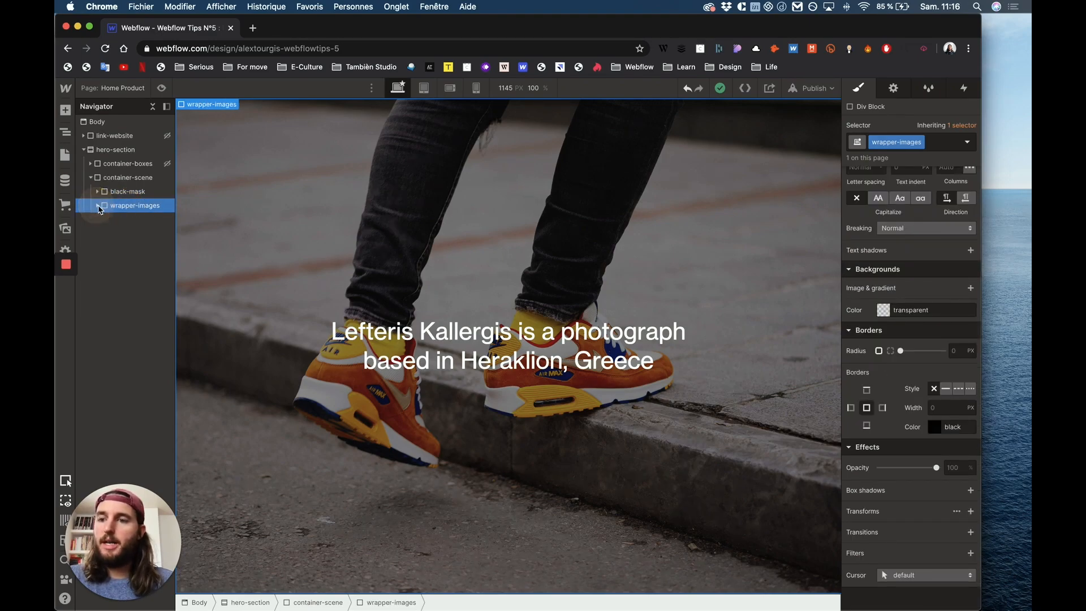
{"action": "left_click", "coordinate": [93, 180]}
{"action": "left_click", "coordinate": [92, 180]}
{"action": "left_click", "coordinate": [92, 179]}
{"action": "left_click", "coordinate": [93, 164]}
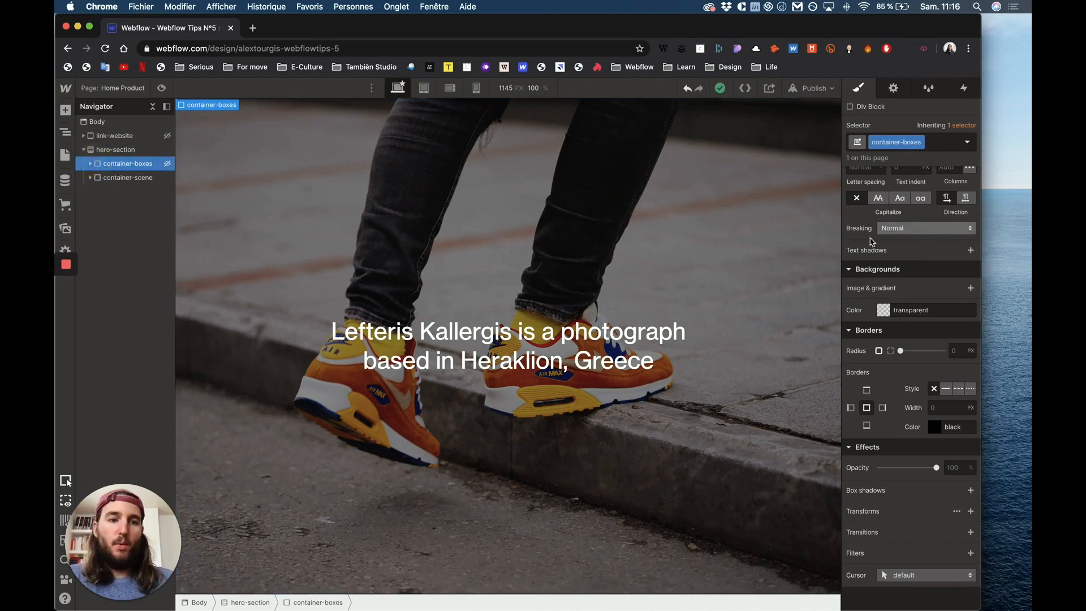
{"action": "scroll", "coordinate": [910, 316], "scroll_direction": "up", "scroll_amount": 5}
{"action": "left_click", "coordinate": [901, 195]}
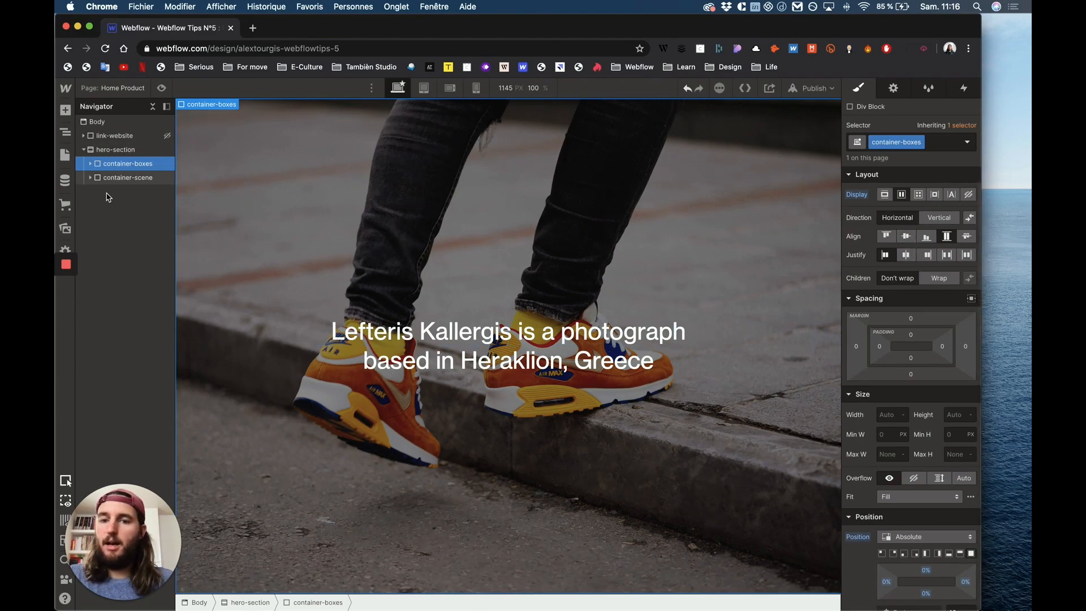
Step: Add a mouse hover trigger to box-one and set its on-hover action to start an animation
{"action": "left_click", "coordinate": [90, 163]}
{"action": "left_click", "coordinate": [123, 179]}
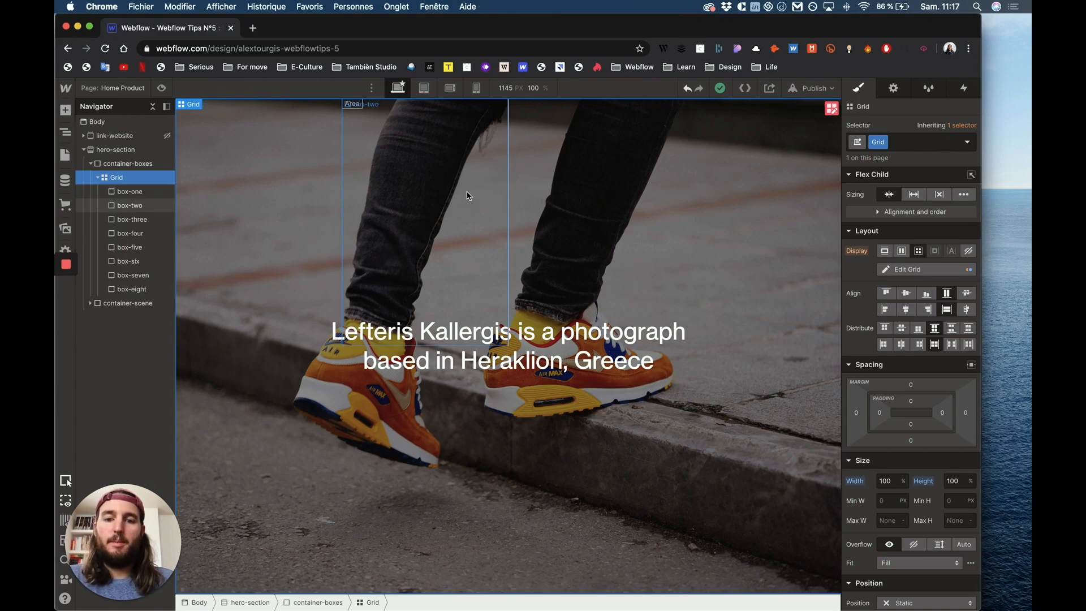
{"action": "left_click", "coordinate": [341, 343]}
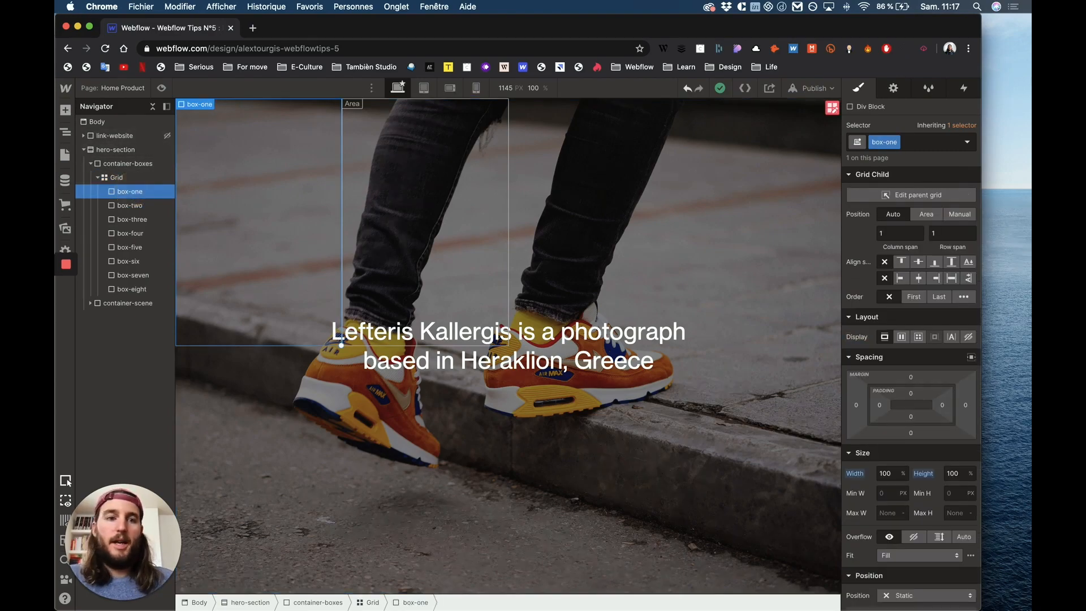
{"action": "left_click", "coordinate": [972, 89]}
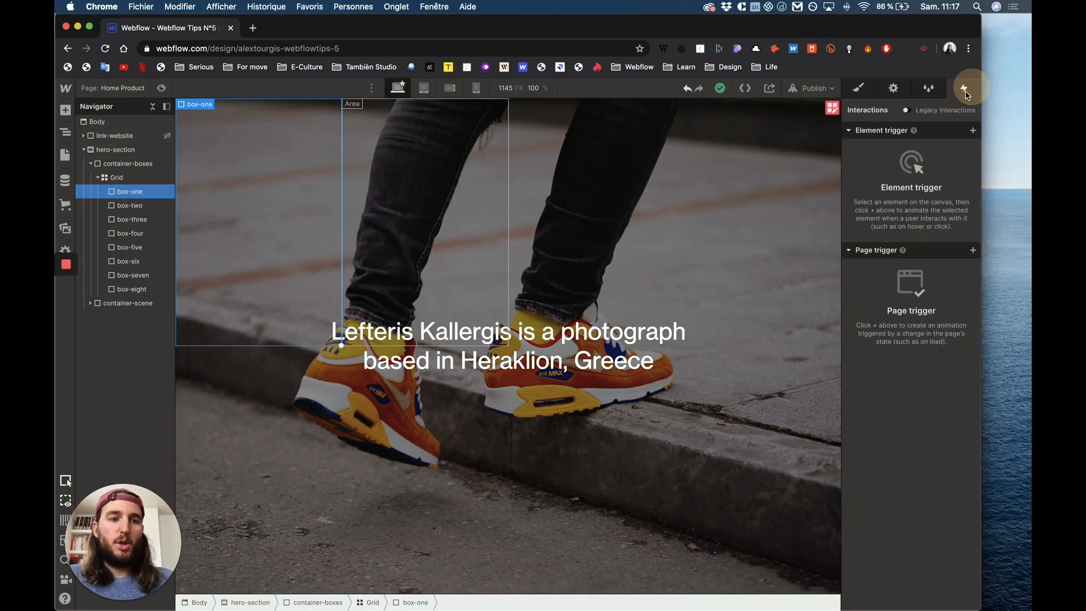
{"action": "left_click", "coordinate": [973, 131]}
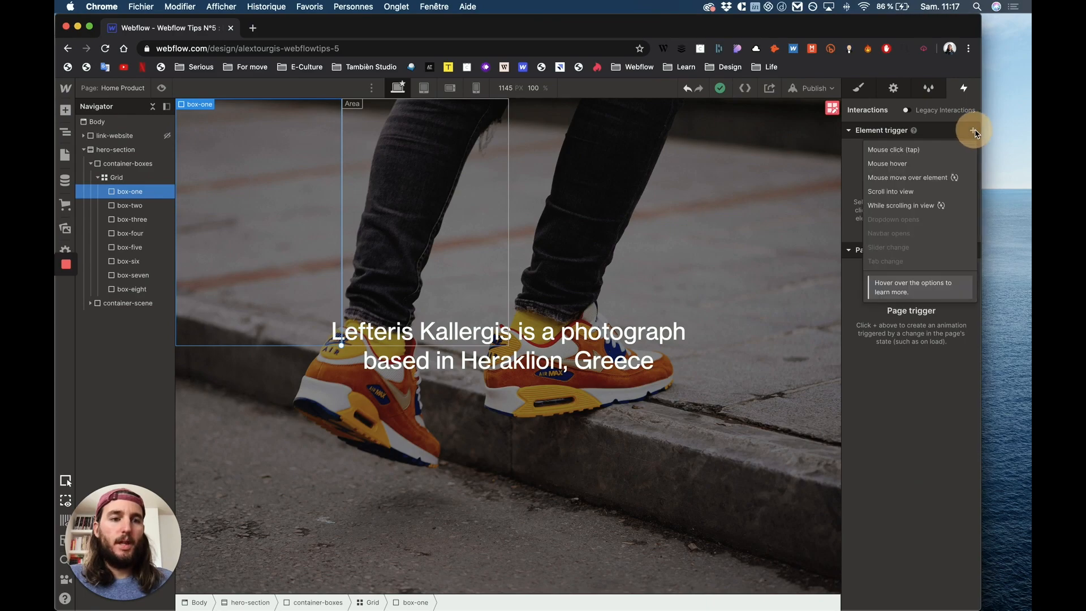
{"action": "left_click", "coordinate": [884, 164]}
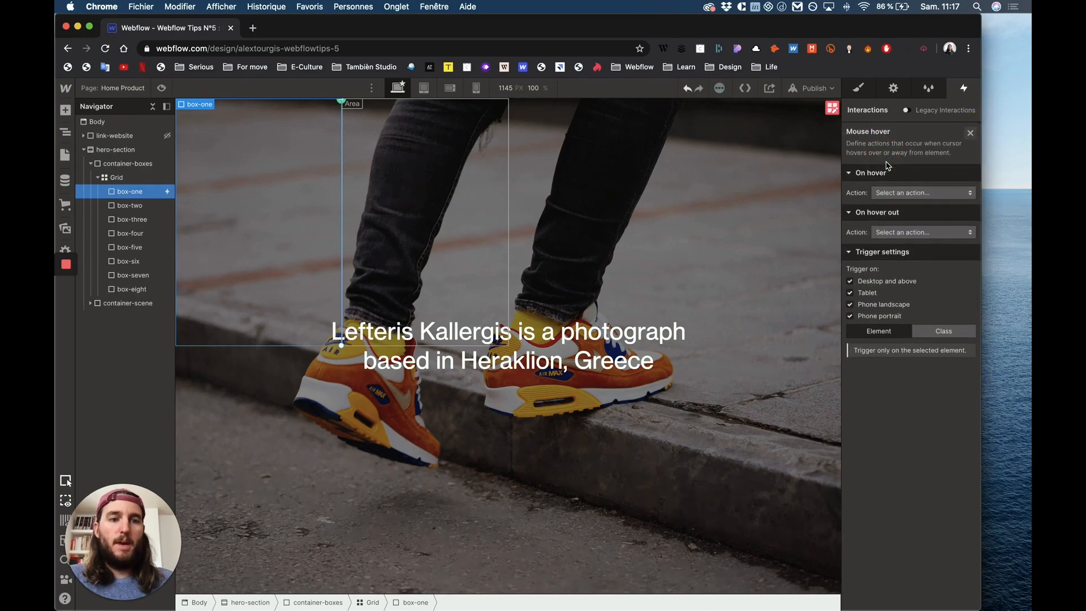
{"action": "left_click", "coordinate": [902, 193]}
{"action": "left_click", "coordinate": [906, 221]}
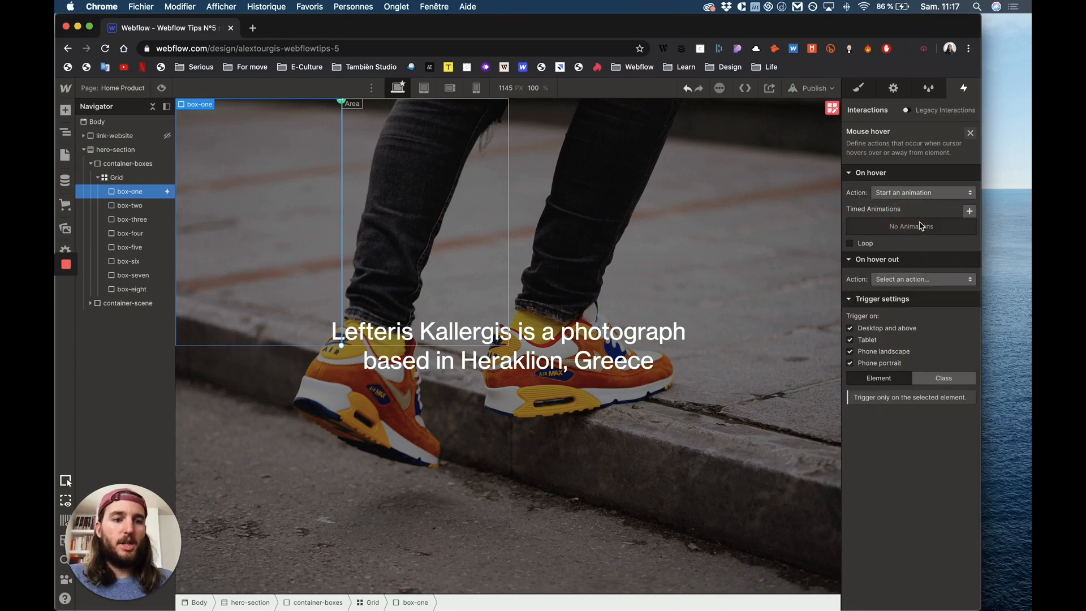
Step: Create a timed animation named mouseover-image-1 for box-one's hover
{"action": "left_click", "coordinate": [968, 212]}
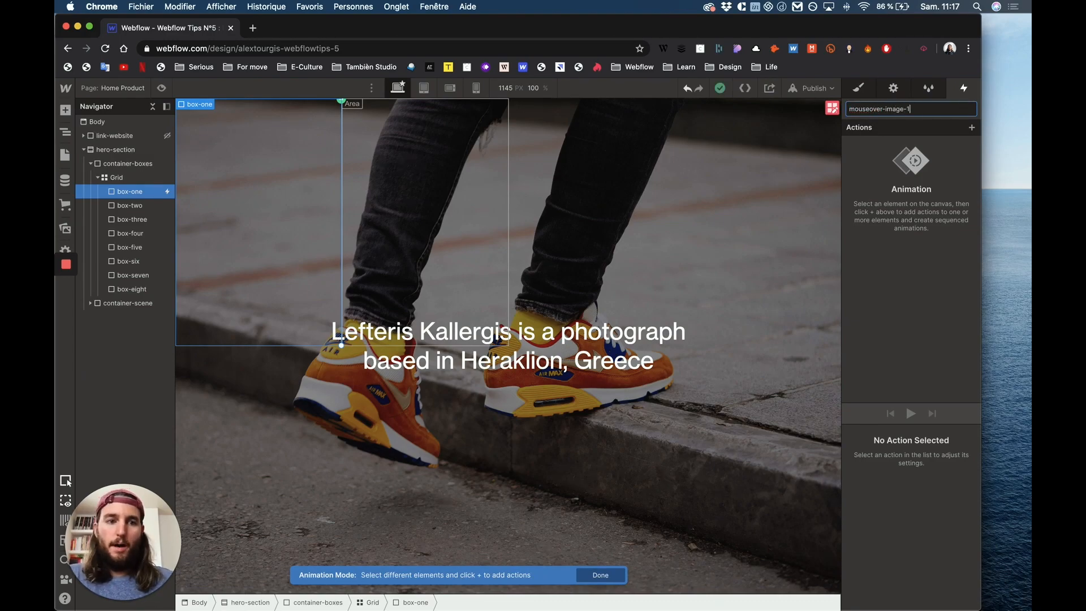
{"action": "key", "text": "Return"}
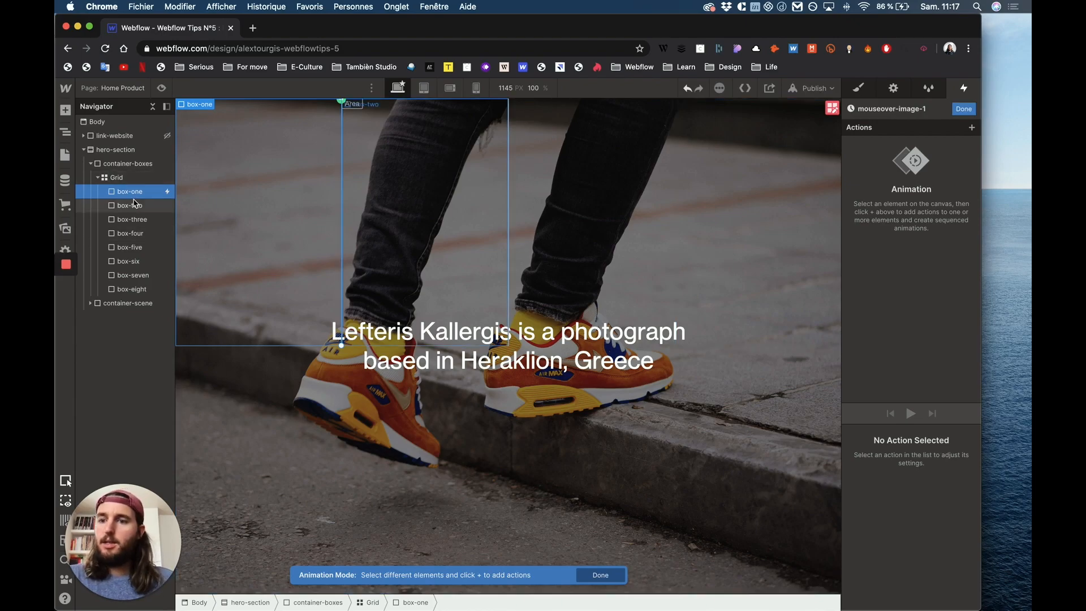
{"action": "left_click", "coordinate": [973, 128]}
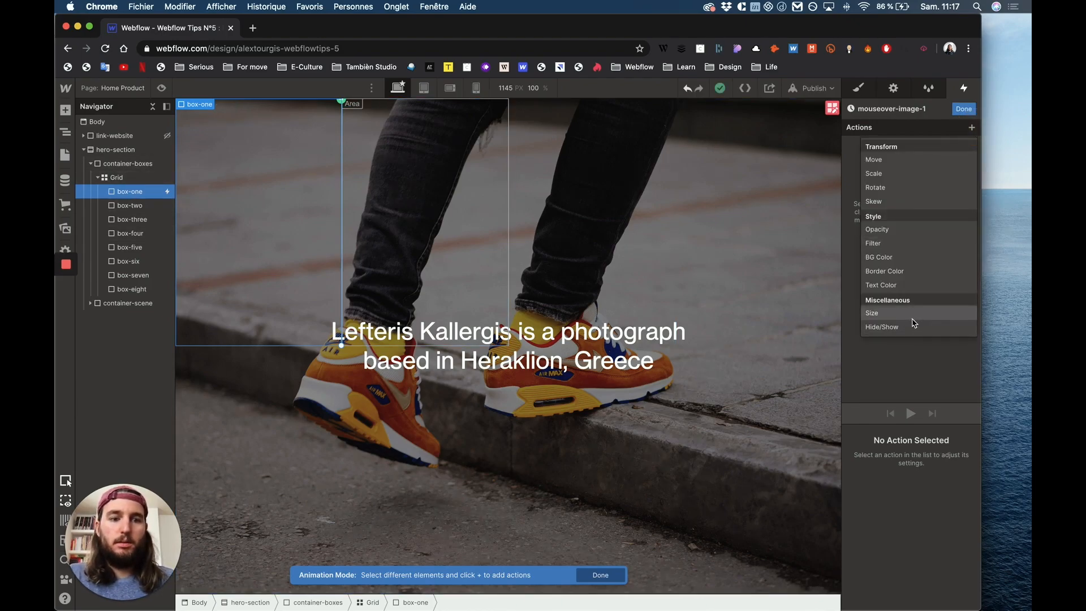
{"action": "left_click", "coordinate": [918, 345]}
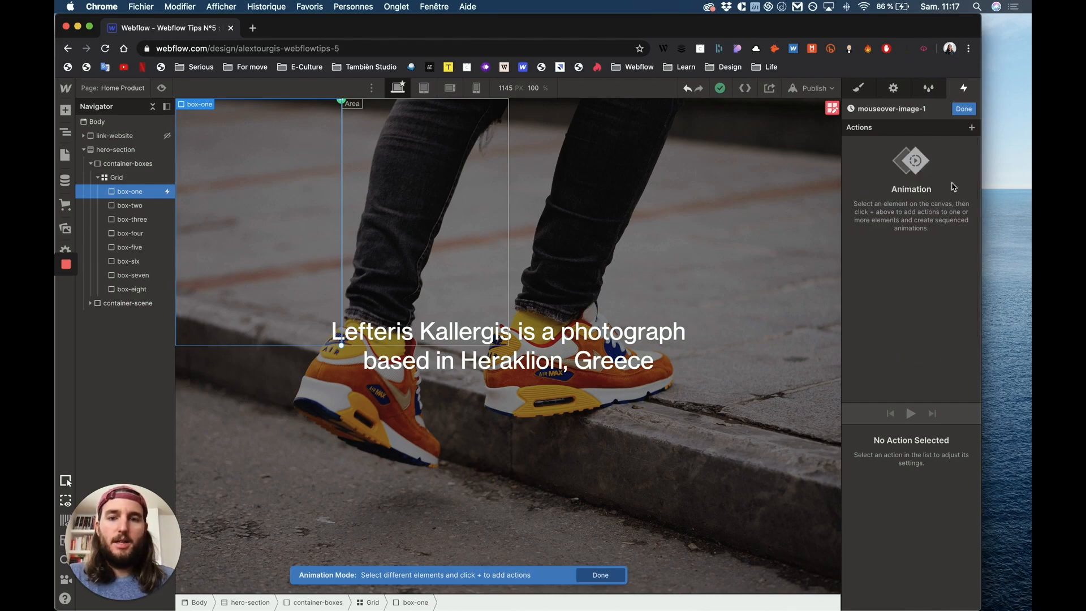
Step: Add a Hide/Show action for image-one in wrapper-images and set its display to flex
{"action": "left_click", "coordinate": [93, 303]}
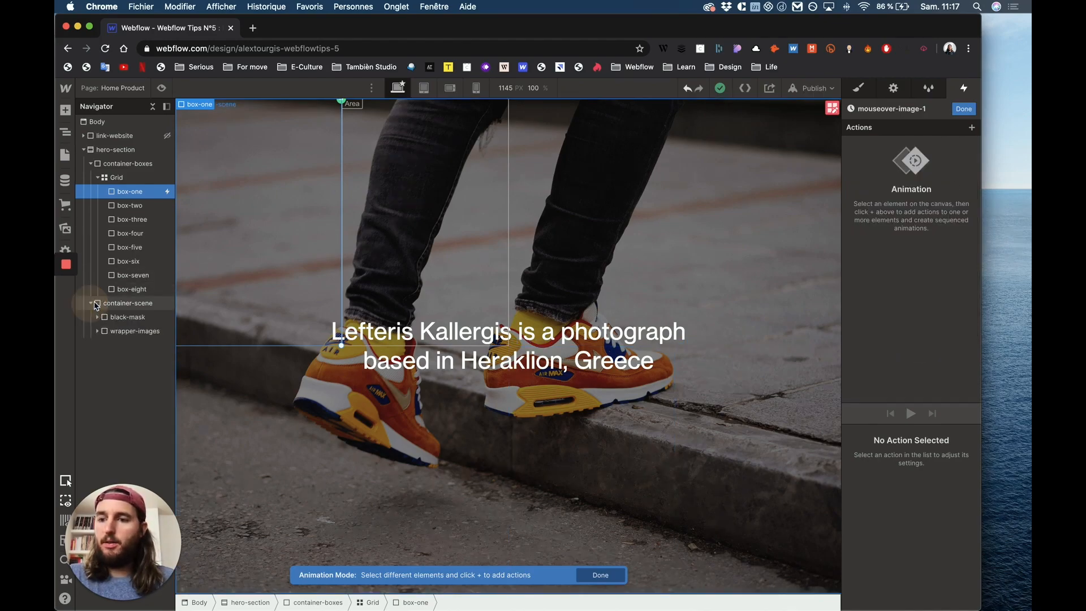
{"action": "left_click", "coordinate": [97, 331]}
{"action": "left_click", "coordinate": [152, 346]}
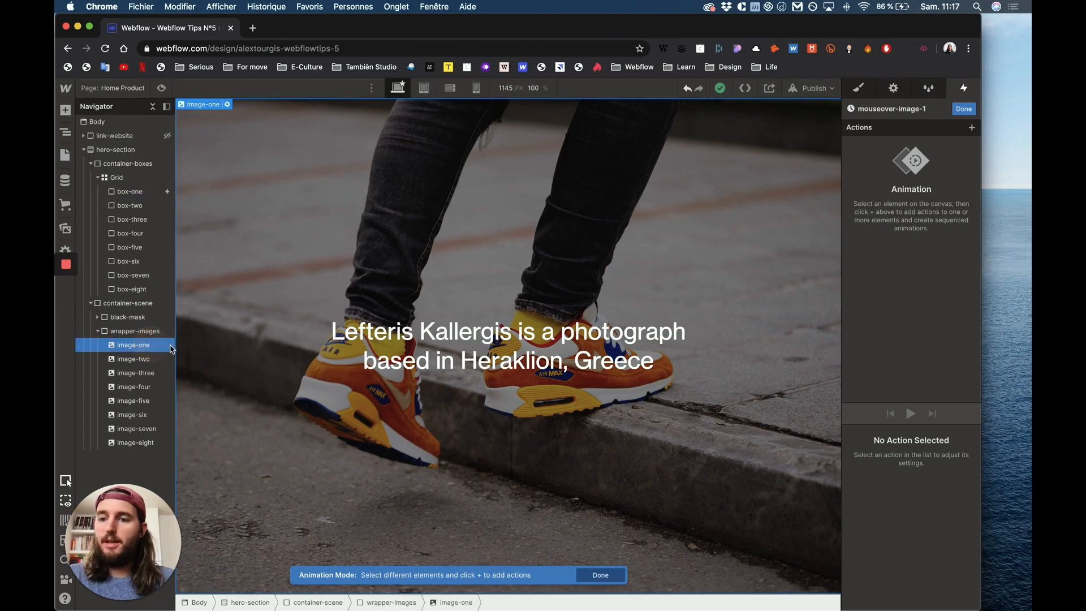
{"action": "left_click", "coordinate": [974, 128]}
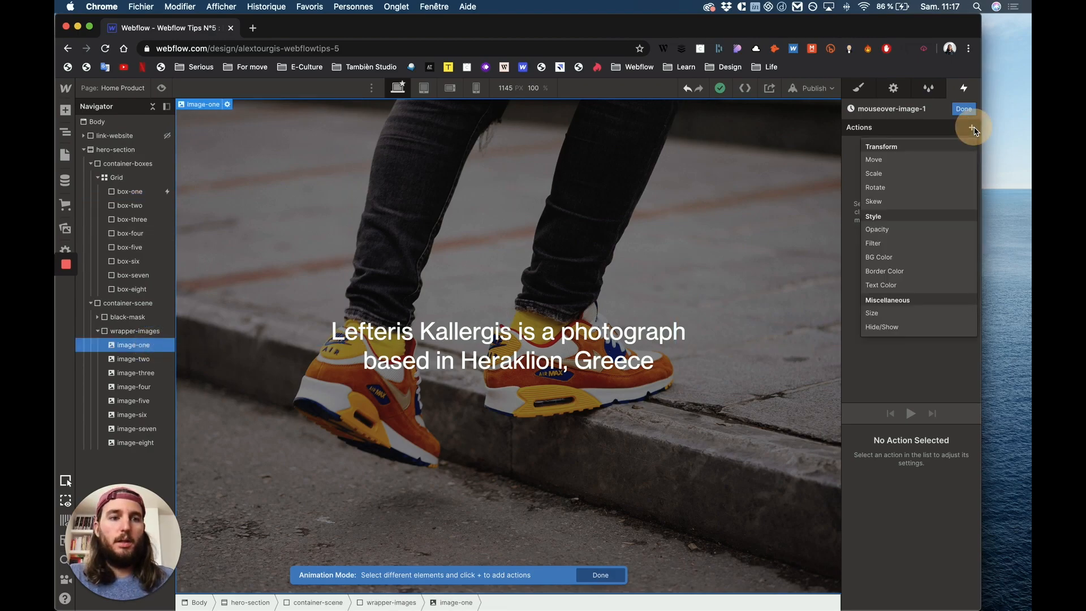
{"action": "left_click", "coordinate": [905, 328]}
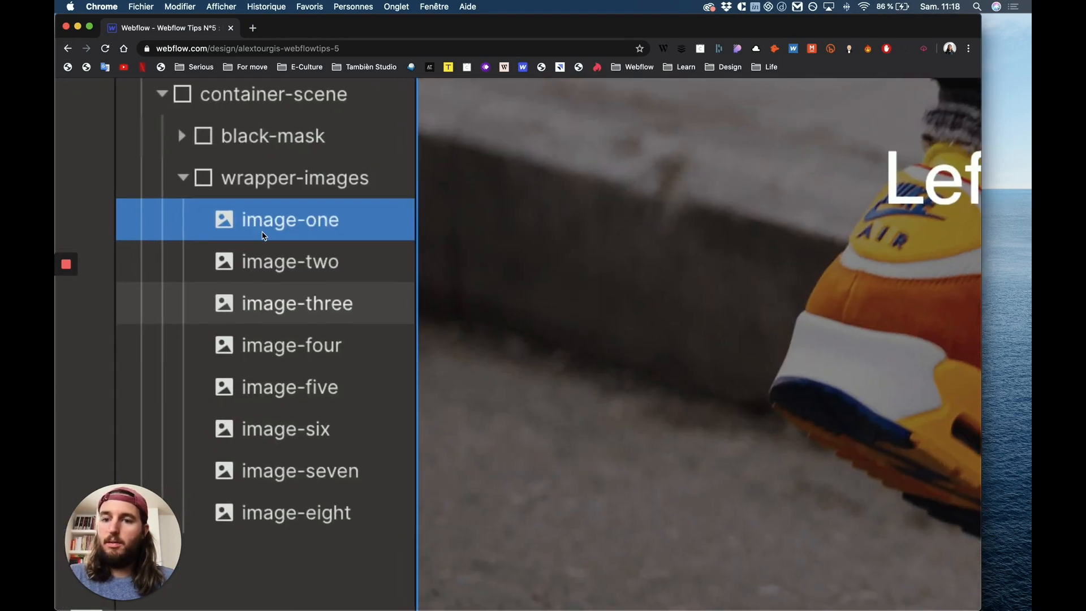
{"action": "scroll", "coordinate": [262, 232], "scroll_direction": "down", "scroll_amount": 10}
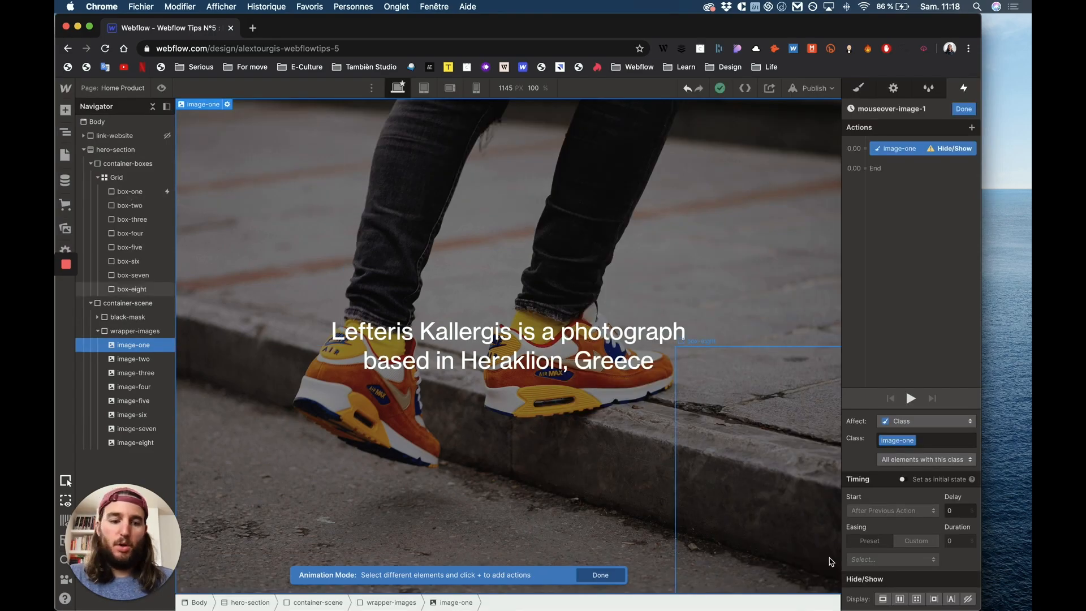
{"action": "left_click", "coordinate": [899, 599]}
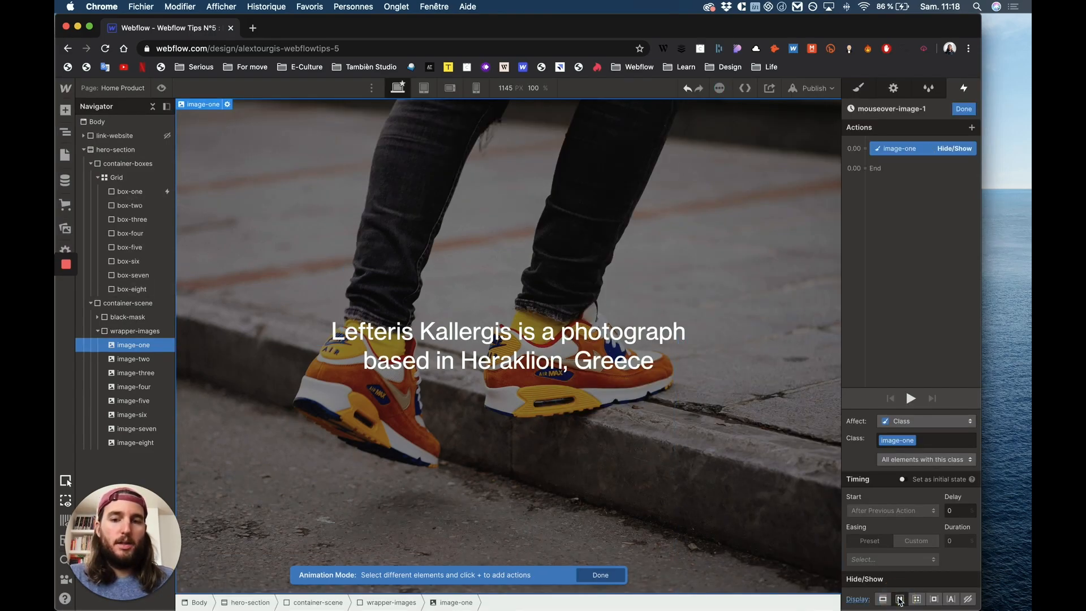
Step: Add a Hide/Show action to the animation for each of image-two, image-three, image-four and image-five
{"action": "left_click", "coordinate": [143, 359]}
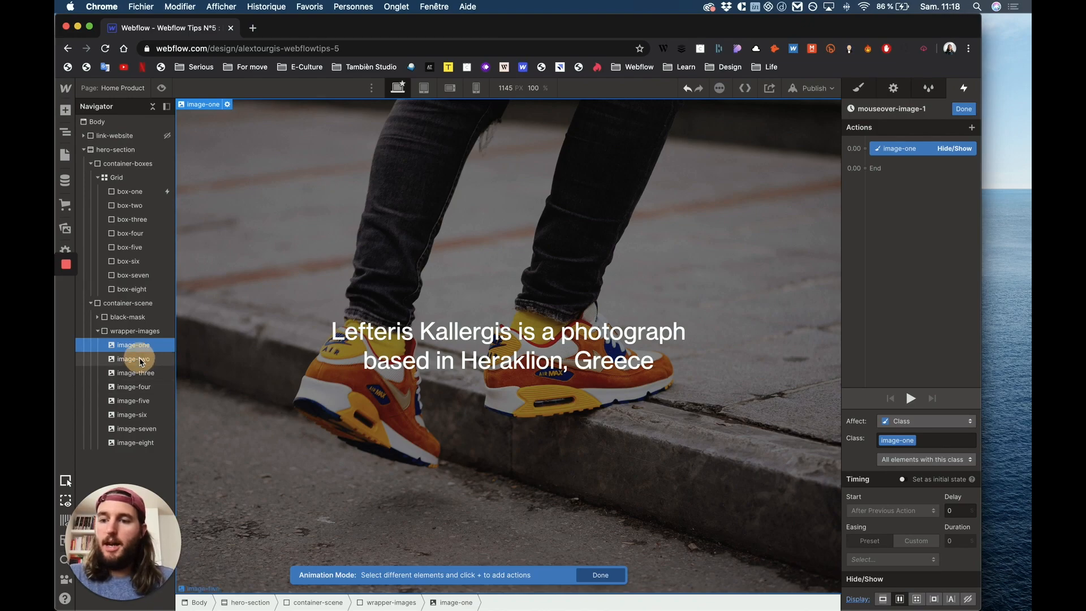
{"action": "left_click", "coordinate": [972, 129]}
{"action": "left_click", "coordinate": [915, 331]}
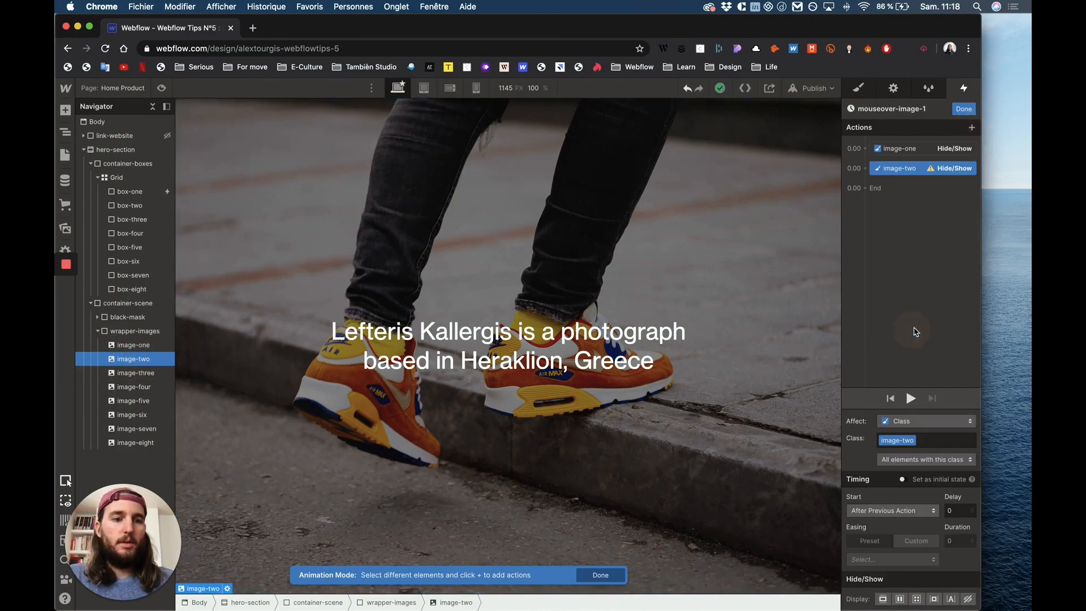
{"action": "left_click", "coordinate": [139, 374]}
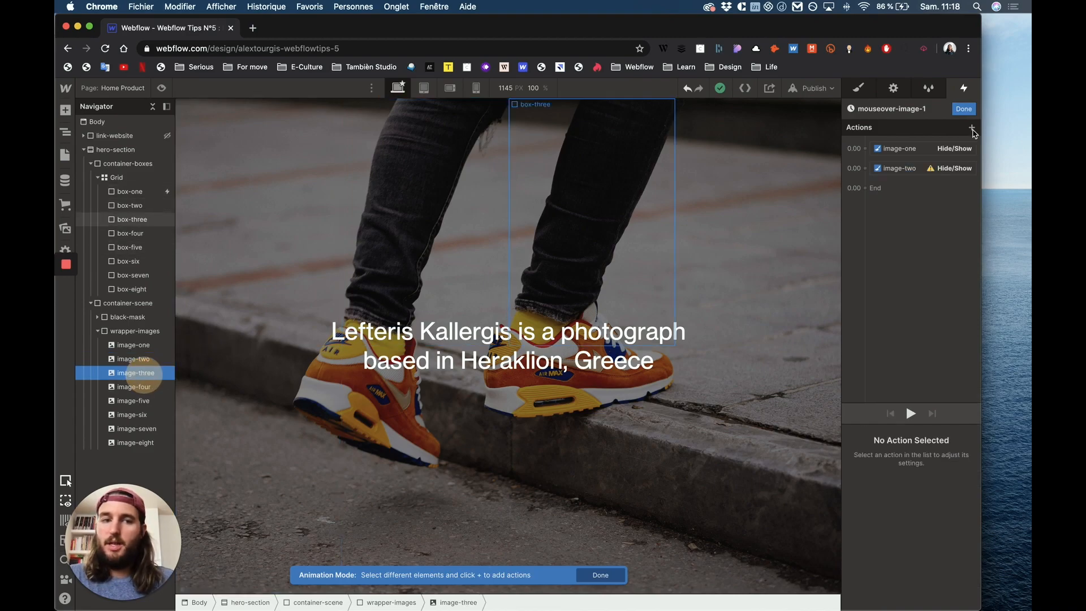
{"action": "left_click", "coordinate": [972, 128]}
{"action": "left_click", "coordinate": [915, 330]}
{"action": "left_click", "coordinate": [133, 387]}
{"action": "left_click", "coordinate": [972, 128]}
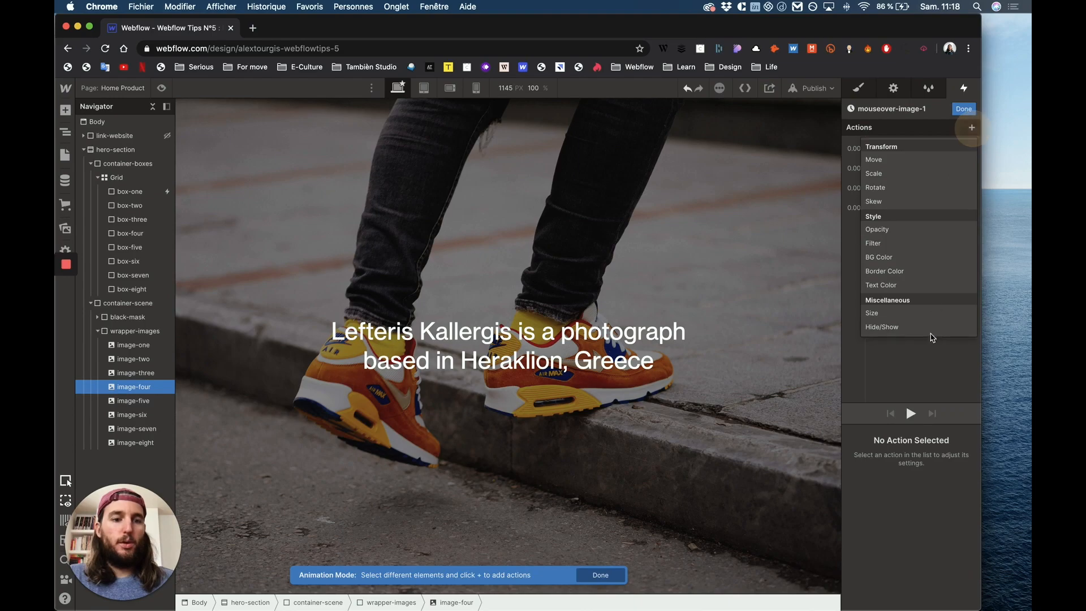
{"action": "left_click", "coordinate": [930, 332]}
{"action": "left_click", "coordinate": [144, 401]}
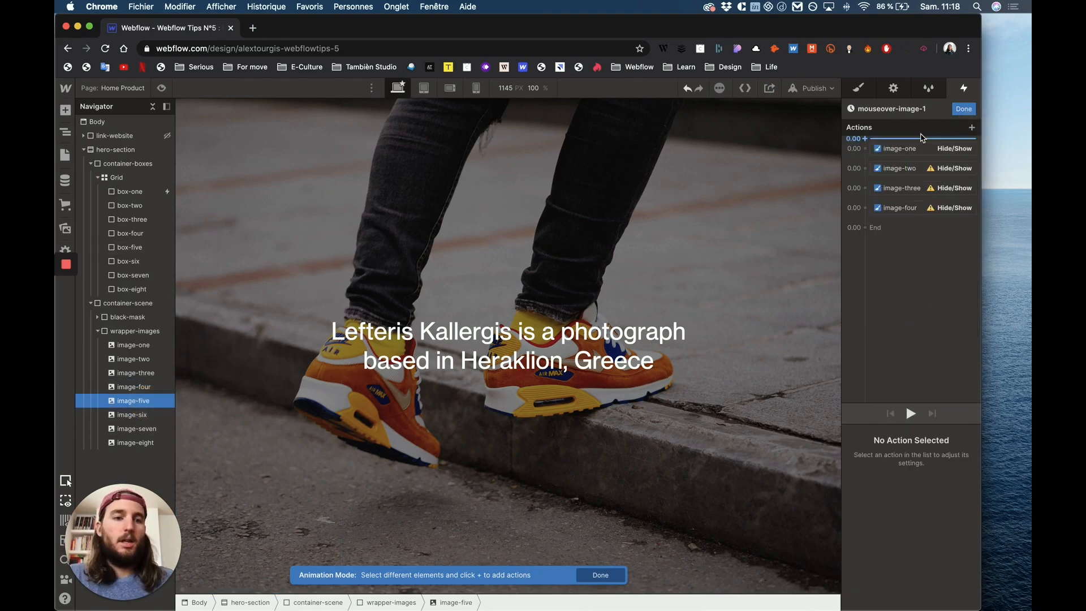
{"action": "left_click", "coordinate": [972, 128]}
{"action": "left_click", "coordinate": [908, 328]}
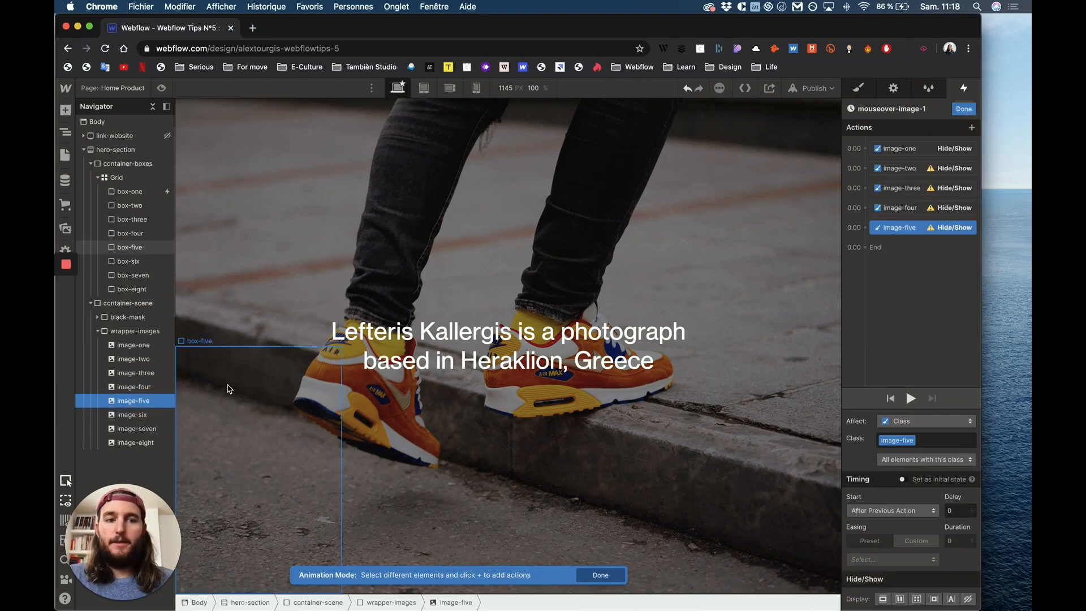
Step: Add a Hide/Show action to the animation for each of image-six, image-seven and image-eight
{"action": "left_click", "coordinate": [133, 415]}
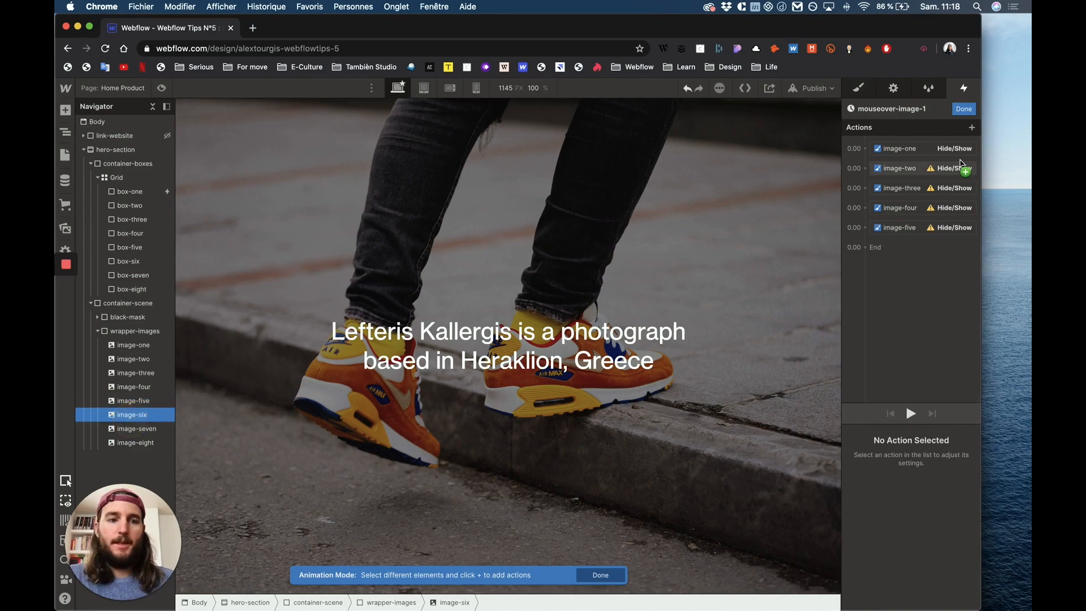
{"action": "left_click", "coordinate": [972, 128]}
{"action": "left_click", "coordinate": [899, 327]}
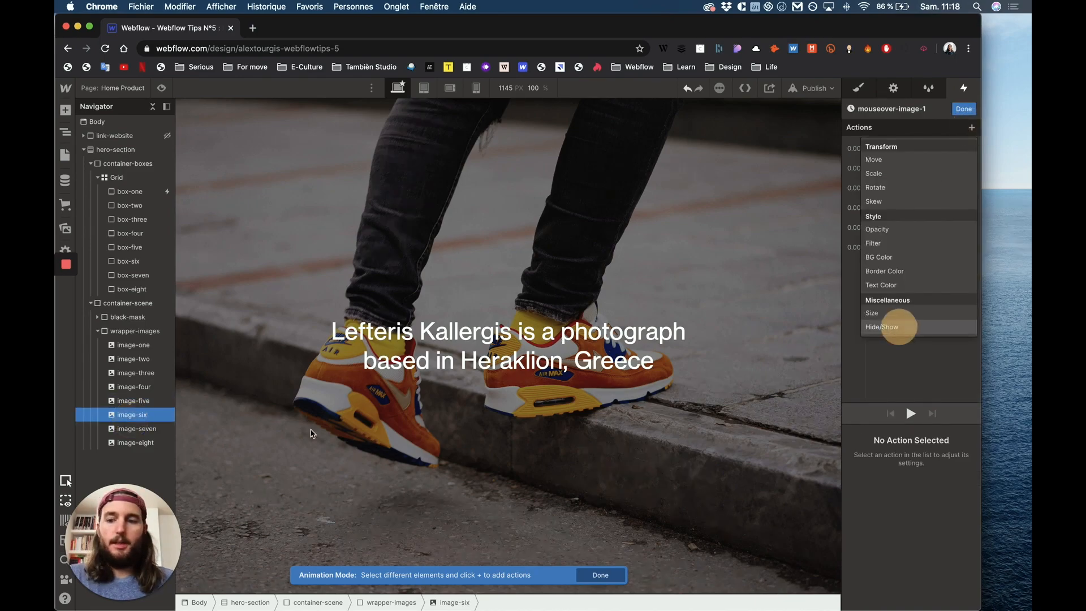
{"action": "left_click", "coordinate": [137, 429]}
{"action": "left_click", "coordinate": [972, 128]}
{"action": "left_click", "coordinate": [915, 326]}
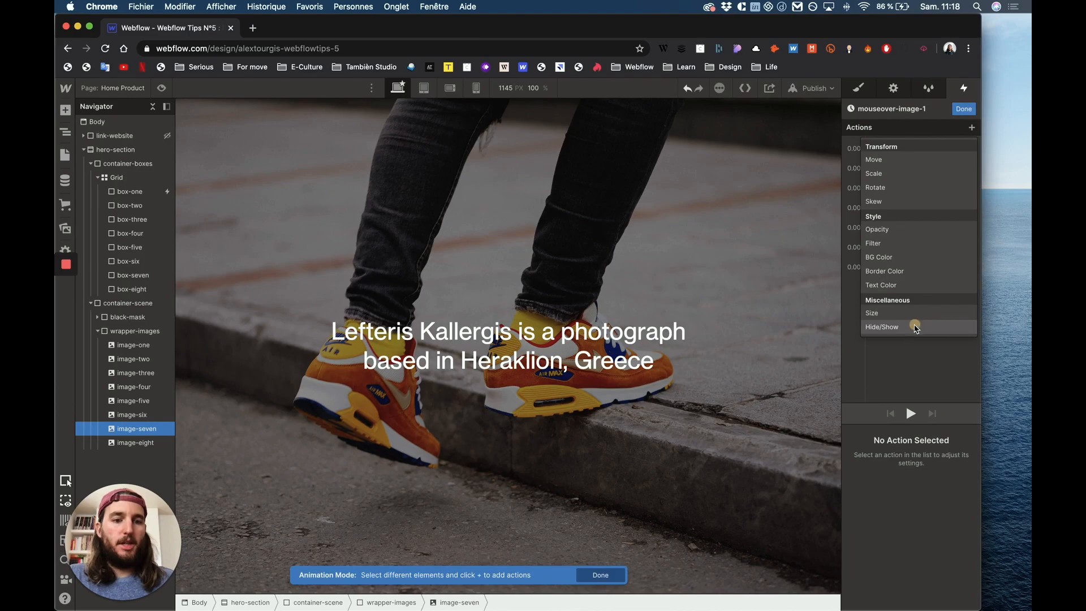
{"action": "left_click", "coordinate": [130, 444]}
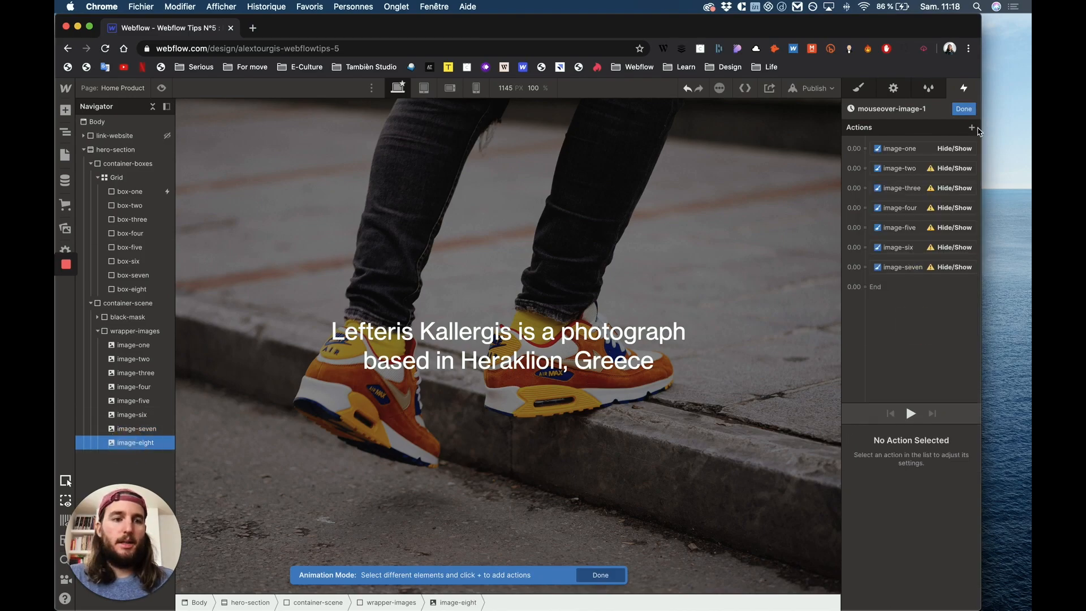
{"action": "left_click", "coordinate": [974, 129]}
{"action": "left_click", "coordinate": [911, 327]}
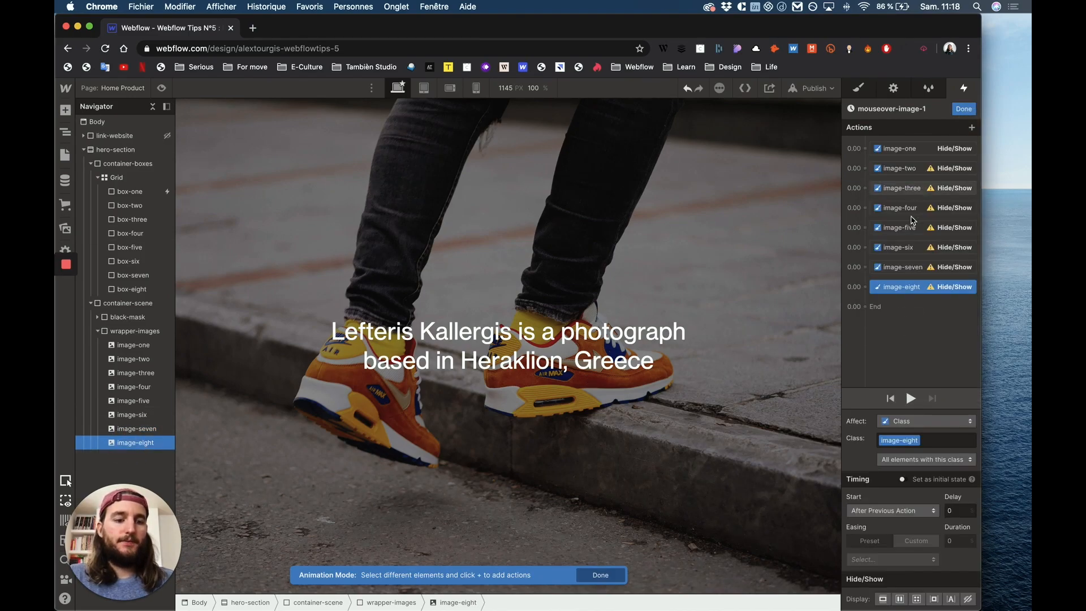
Step: Make the image-two through image-eight actions start together with image-one's action and set their display to none
{"action": "left_click", "coordinate": [904, 168]}
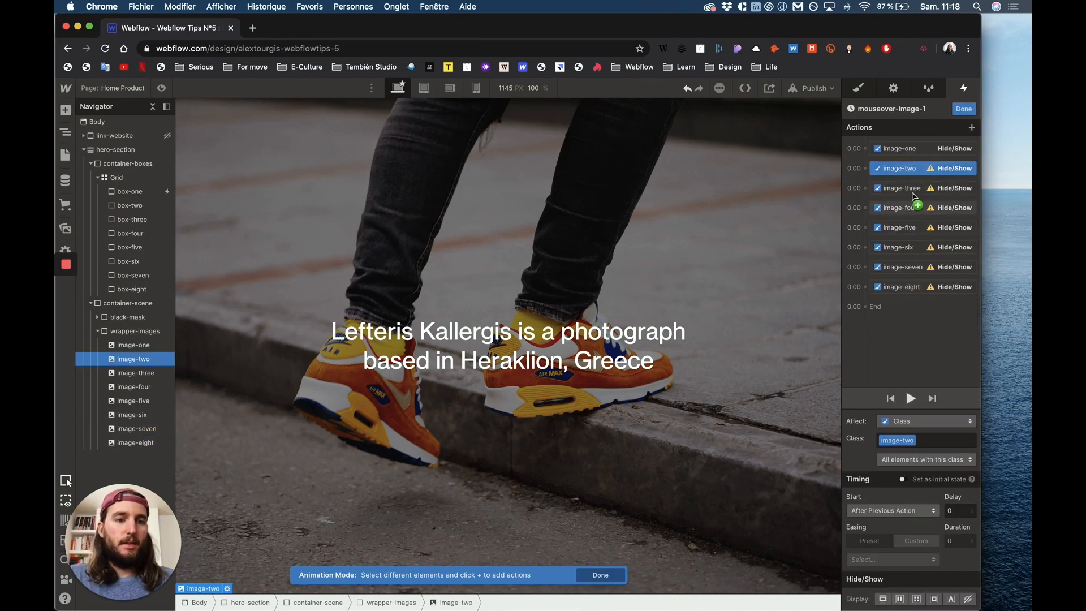
{"action": "left_click", "coordinate": [903, 287], "text": "shift"}
{"action": "left_click_drag", "start_coordinate": [908, 290], "coordinate": [905, 170]}
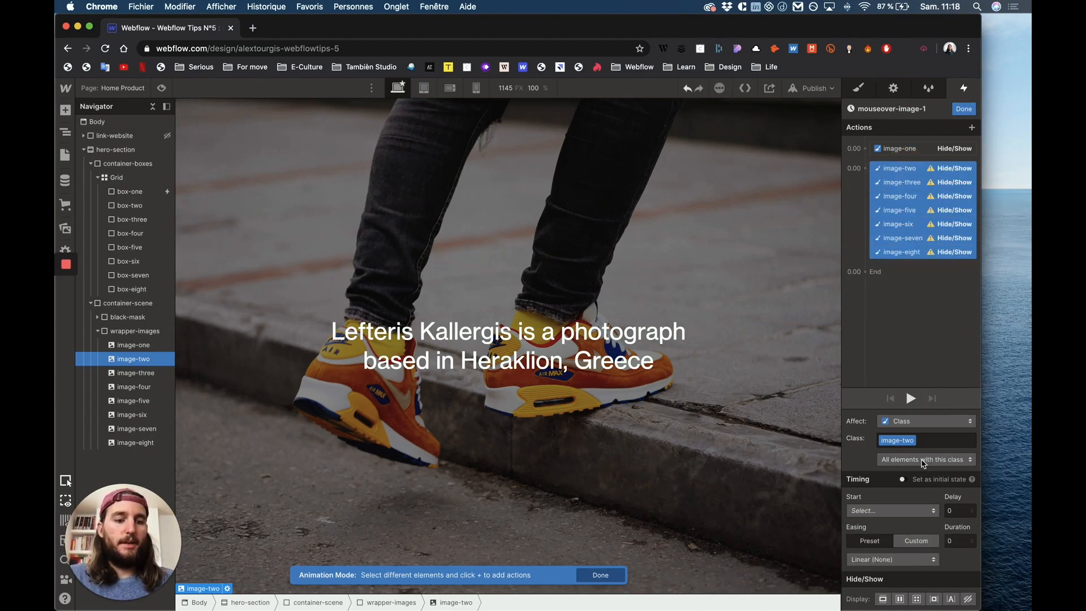
{"action": "left_click_drag", "start_coordinate": [901, 185], "coordinate": [907, 152]}
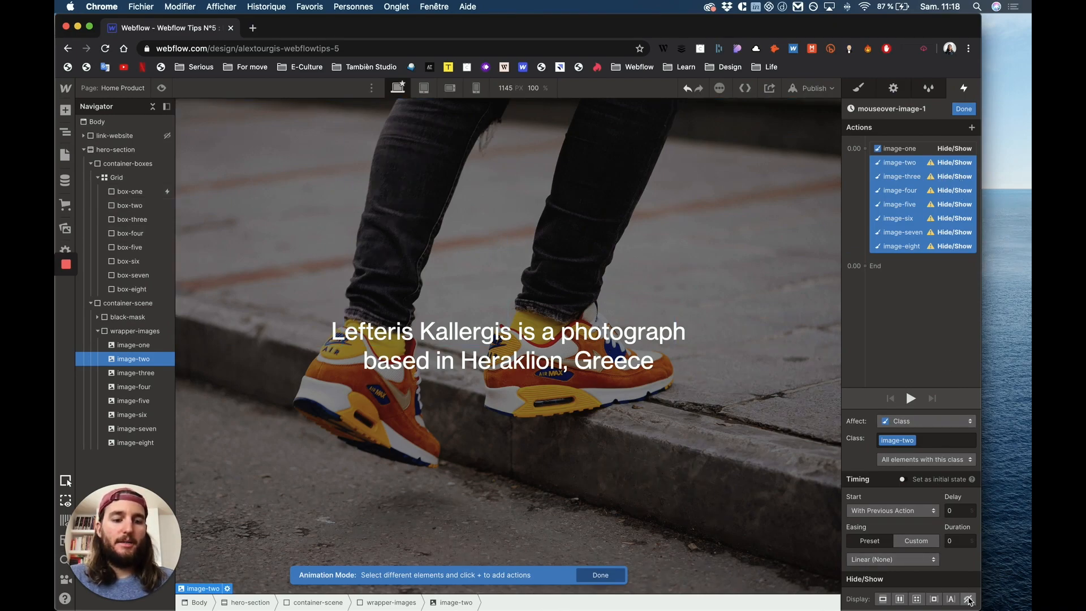
{"action": "left_click", "coordinate": [968, 601]}
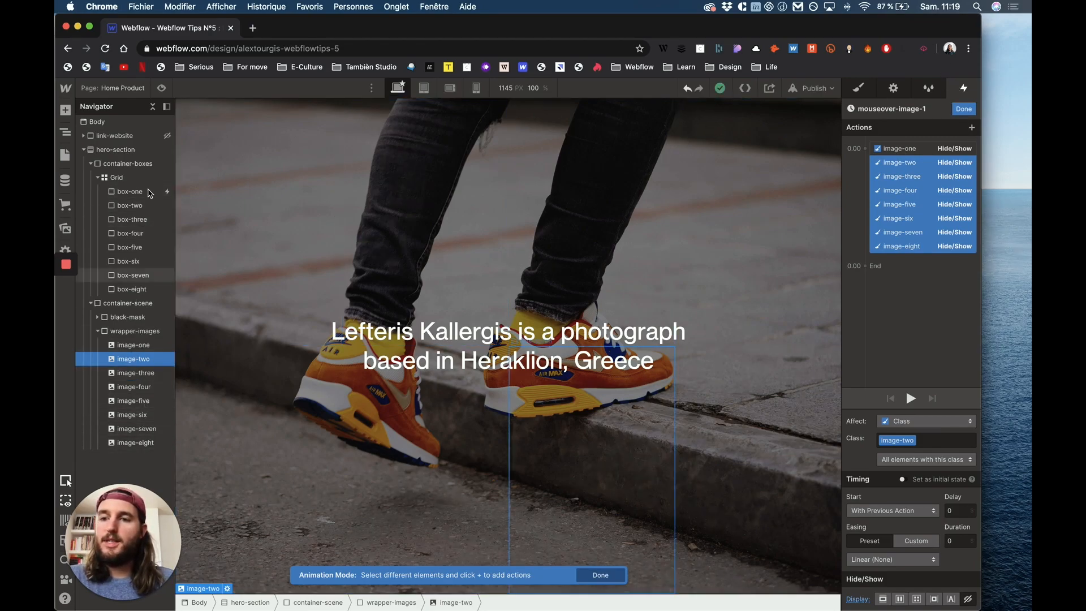
Step: Add a mouse hover trigger to box-two that starts a custom animation on hover
{"action": "left_click", "coordinate": [136, 205]}
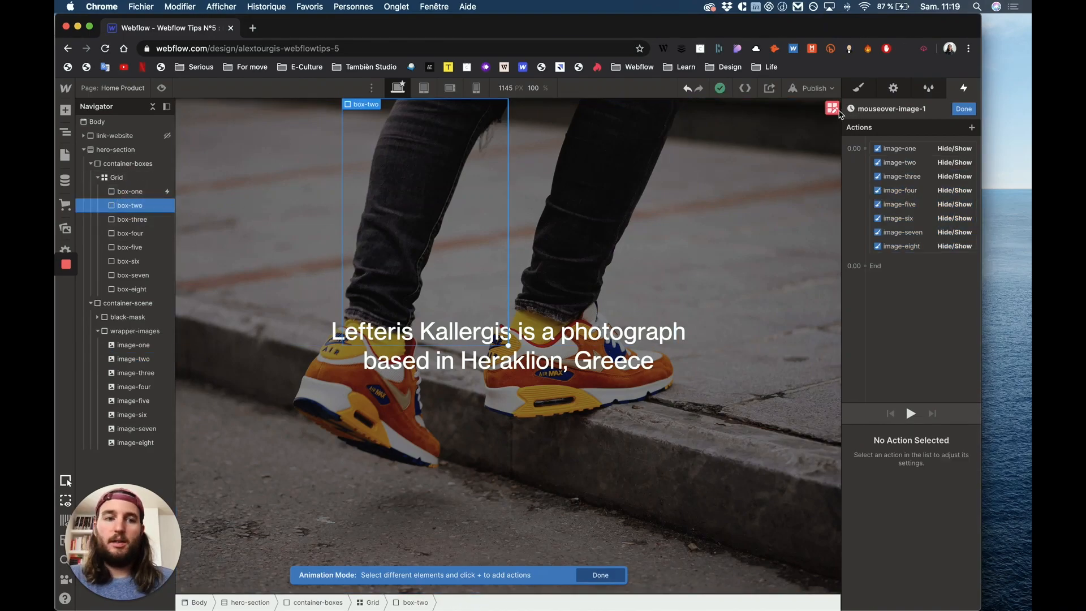
{"action": "left_click", "coordinate": [857, 88]}
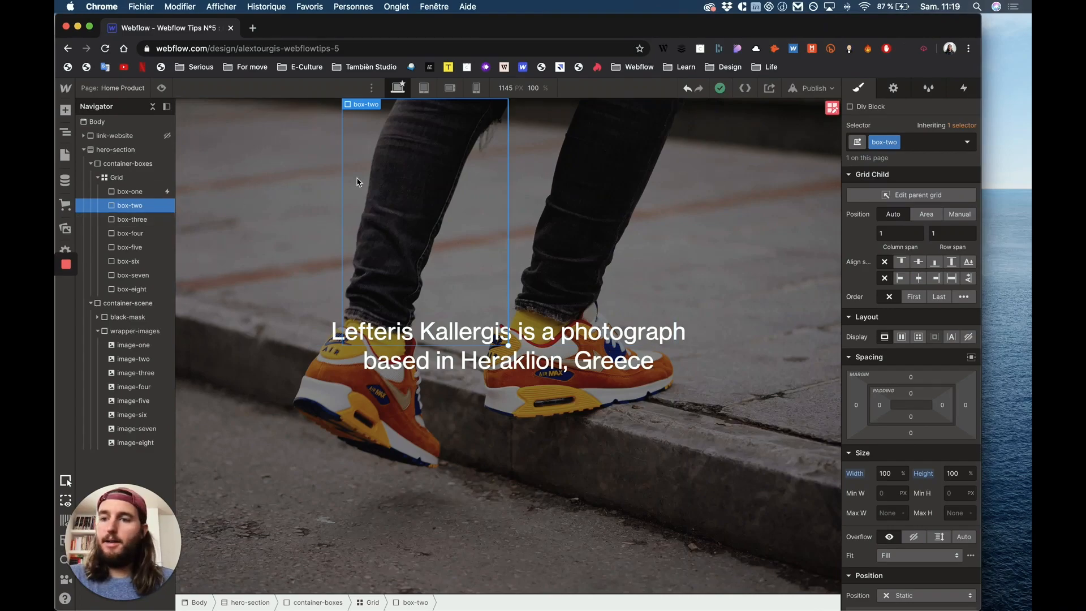
{"action": "left_click", "coordinate": [964, 88]}
{"action": "left_click", "coordinate": [973, 130]}
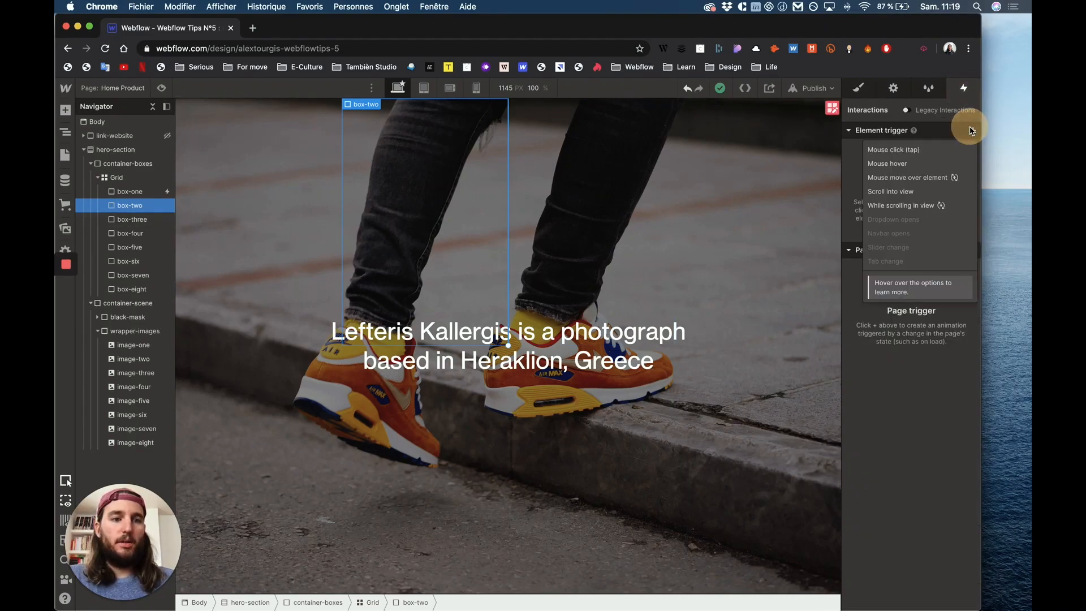
{"action": "left_click", "coordinate": [880, 164]}
{"action": "left_click", "coordinate": [903, 193]}
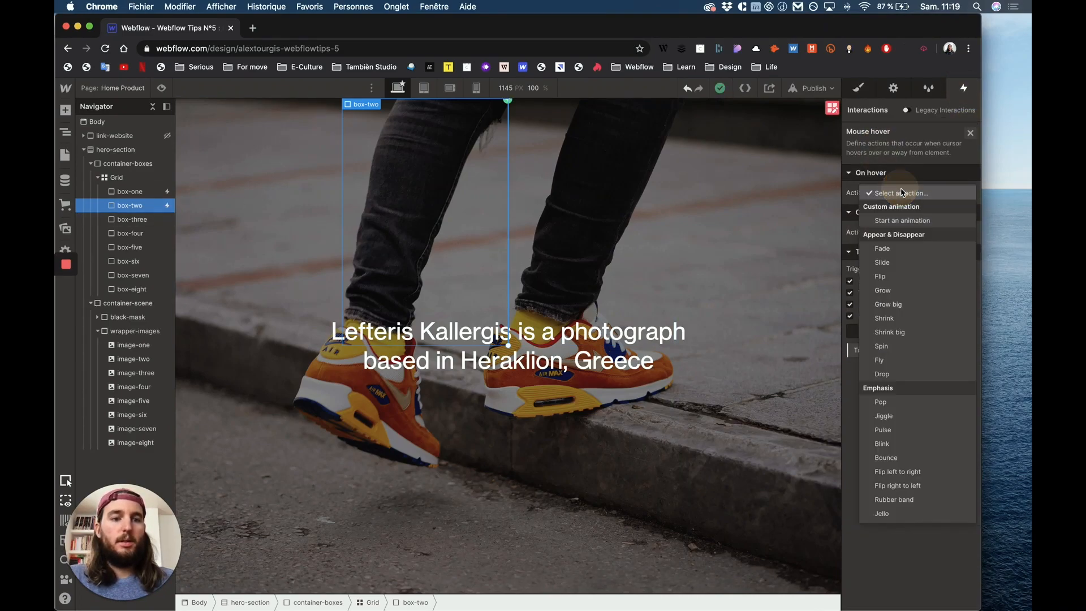
{"action": "left_click", "coordinate": [903, 220]}
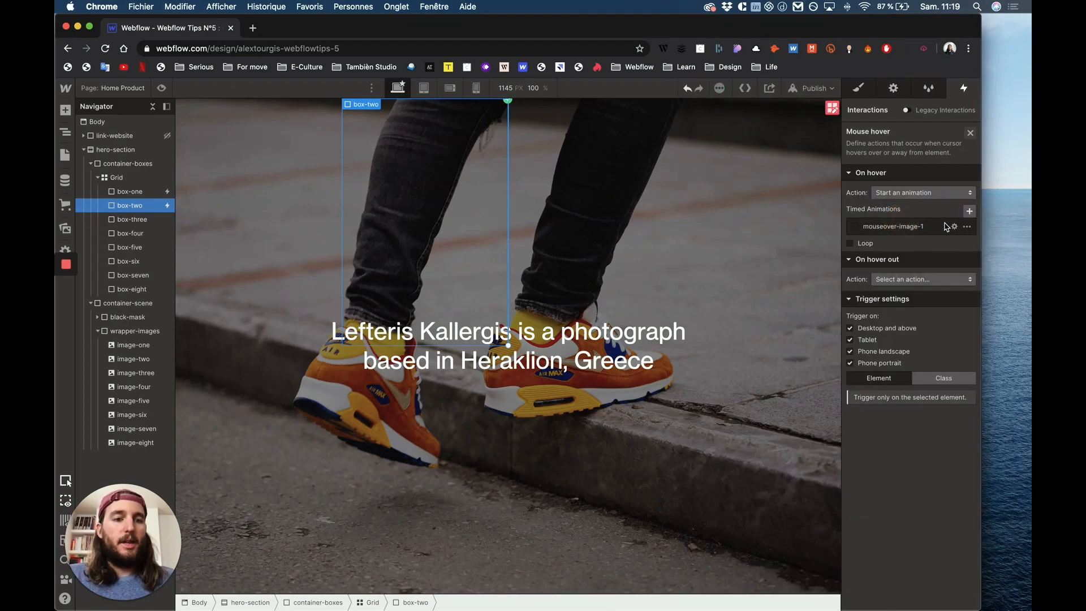
Step: Duplicate the mouseover-image-1 animation for box-two and rename the copy mouseover-image-2
{"action": "left_click", "coordinate": [967, 227]}
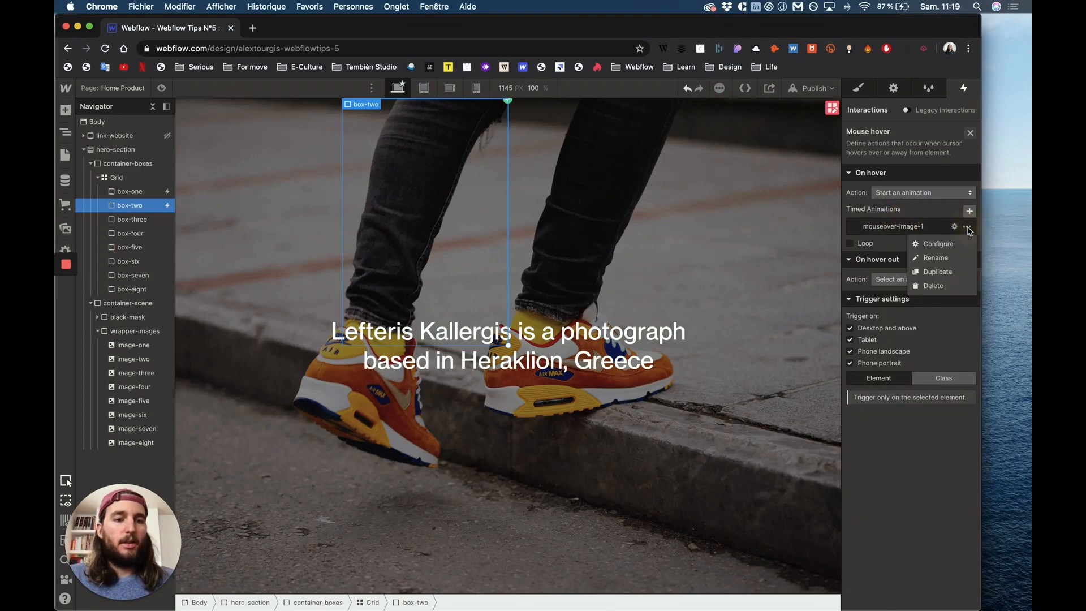
{"action": "left_click", "coordinate": [937, 267]}
{"action": "left_click", "coordinate": [896, 245]}
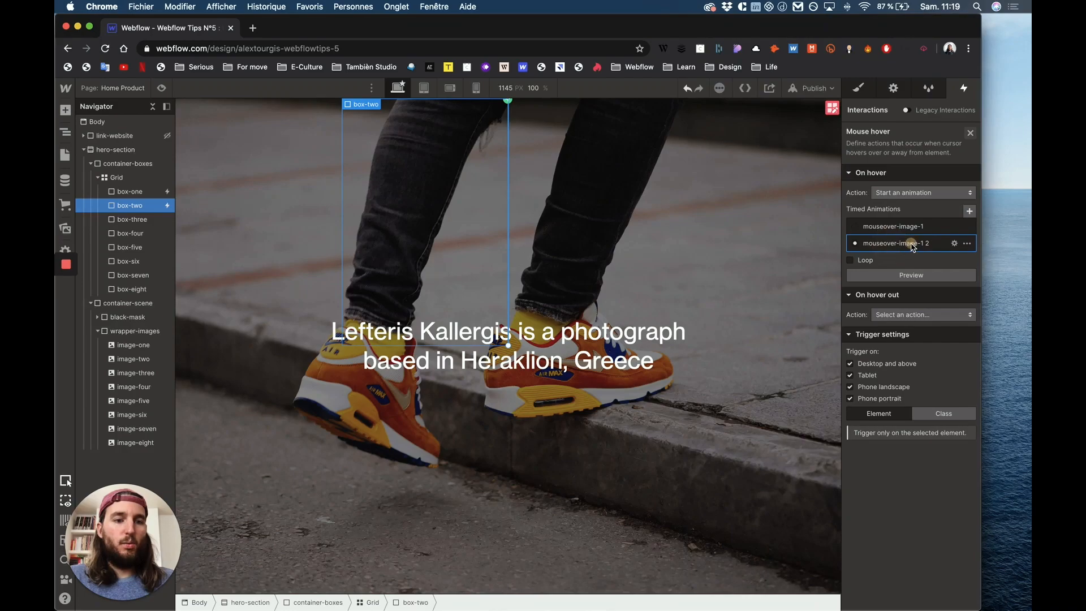
{"action": "left_click", "coordinate": [912, 247]}
{"action": "left_click", "coordinate": [914, 108]}
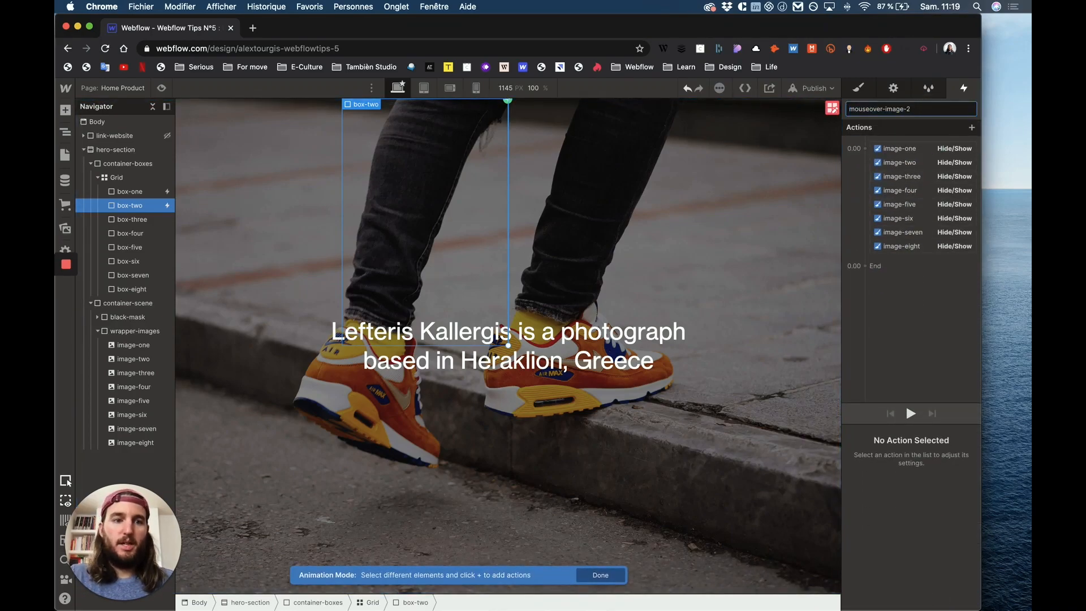
{"action": "key", "text": "Return"}
Step: In mouseover-image-2, set image-one's display to none and image-two's display to flex, and preview the page
{"action": "left_click", "coordinate": [909, 149]}
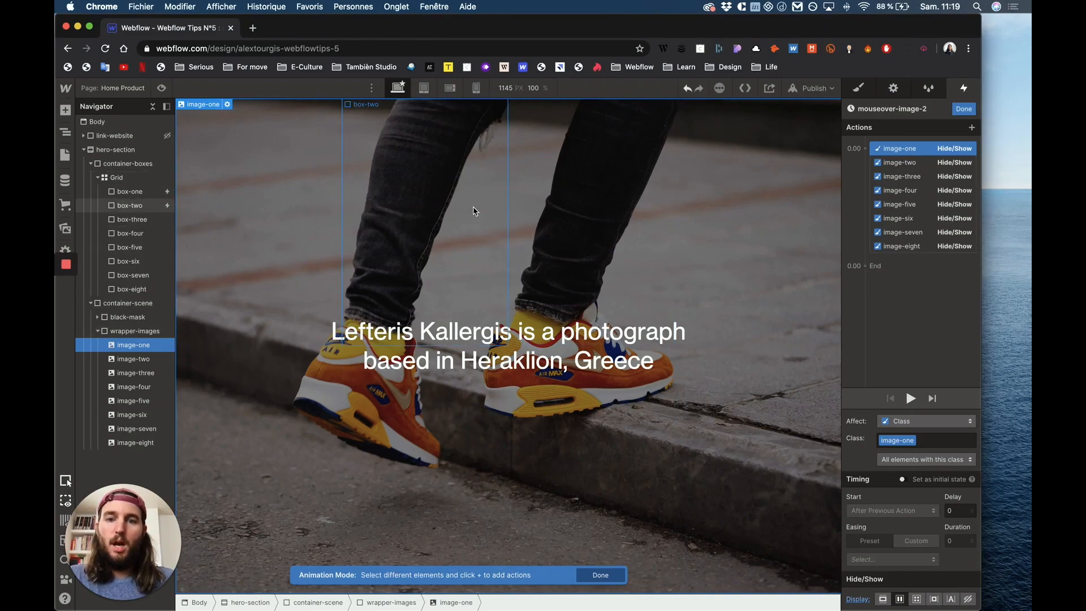
{"action": "left_click", "coordinate": [968, 599]}
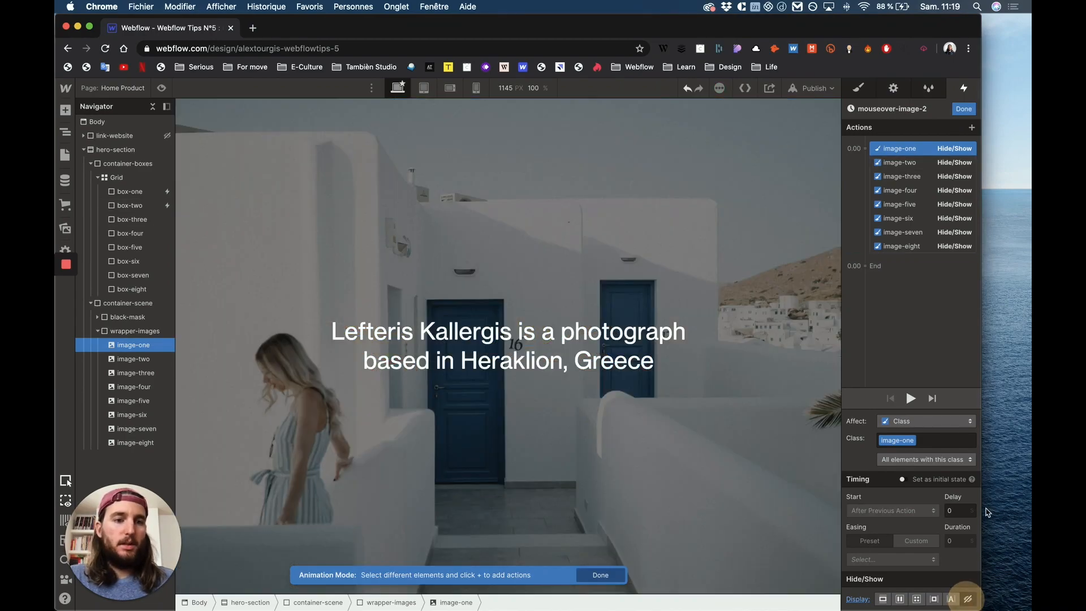
{"action": "left_click", "coordinate": [904, 163]}
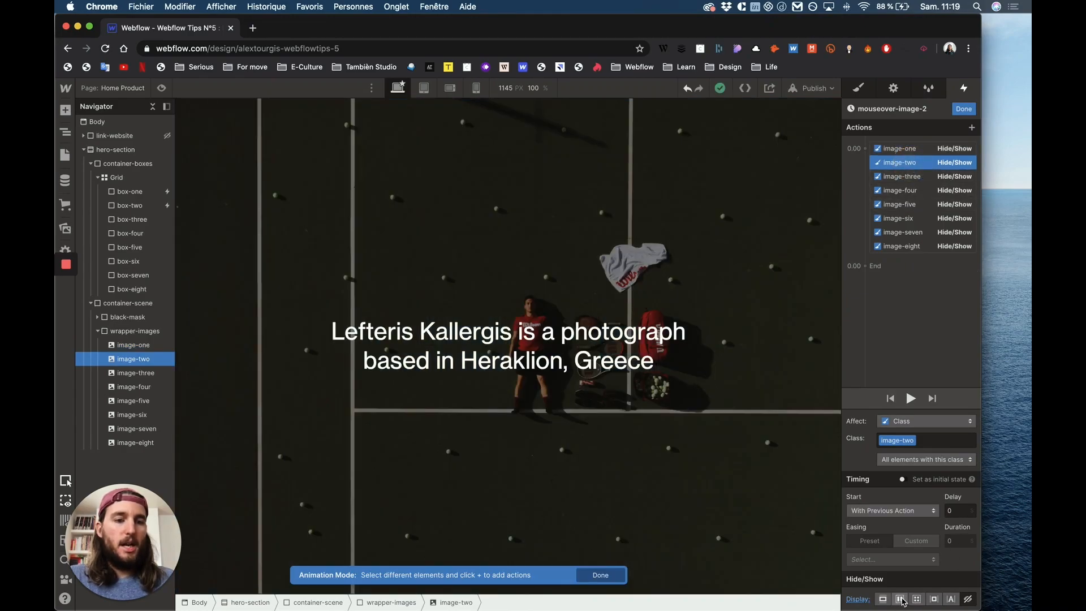
{"action": "left_click", "coordinate": [900, 600]}
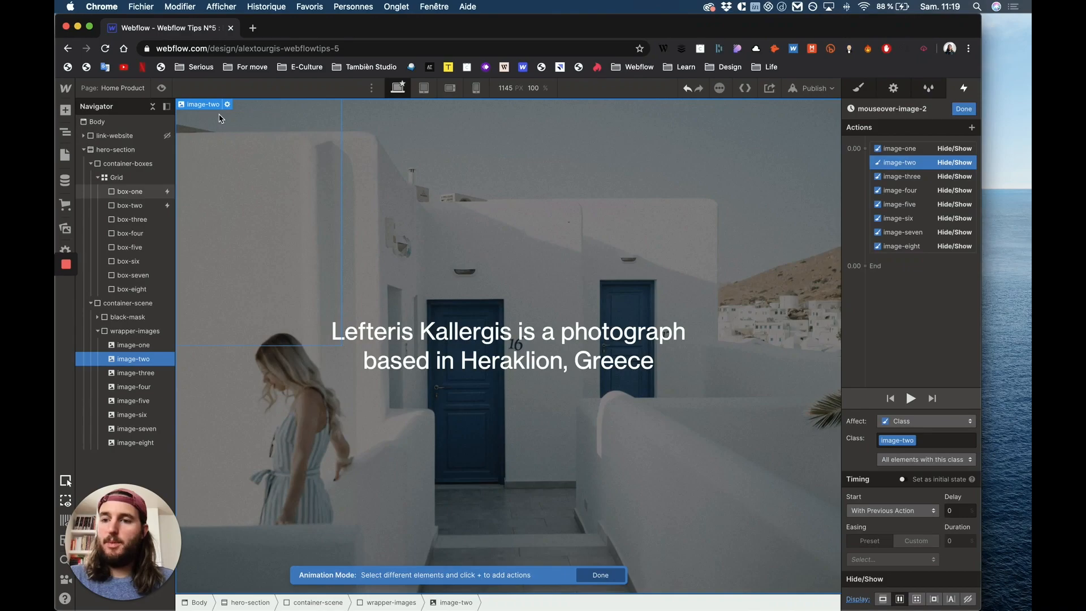
{"action": "left_click", "coordinate": [162, 88]}
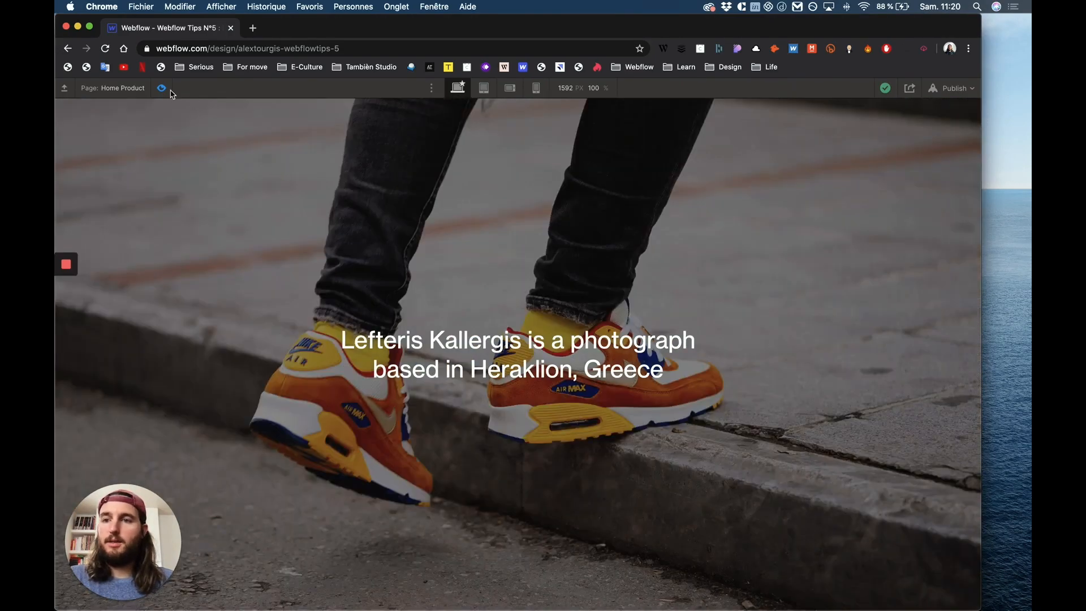
{"action": "left_click", "coordinate": [161, 87]}
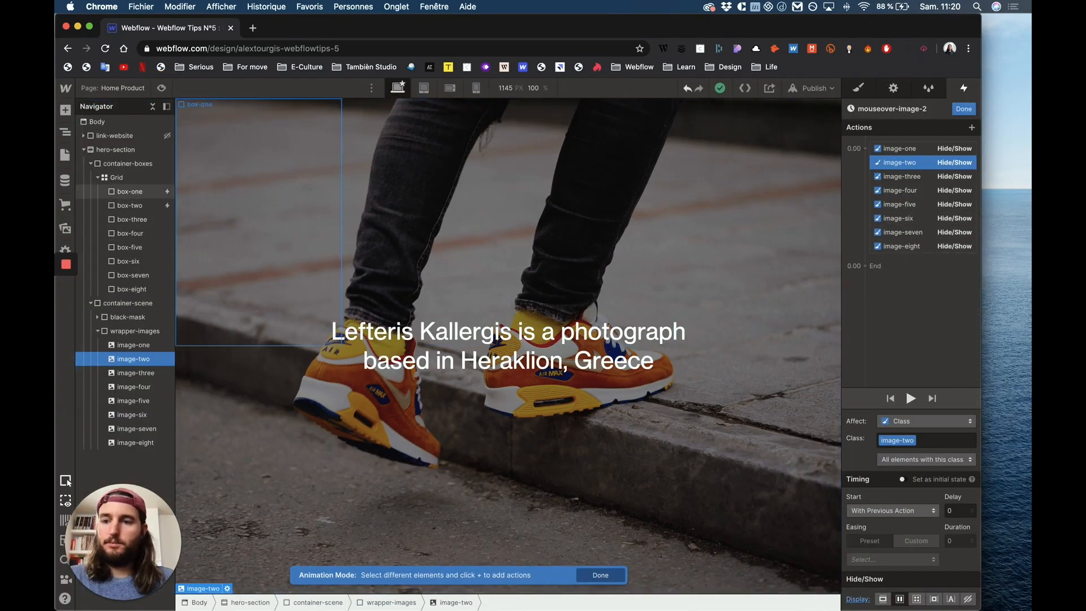
Step: Add a mouse hover trigger to box-three that starts a custom animation on hover
{"action": "left_click", "coordinate": [137, 374]}
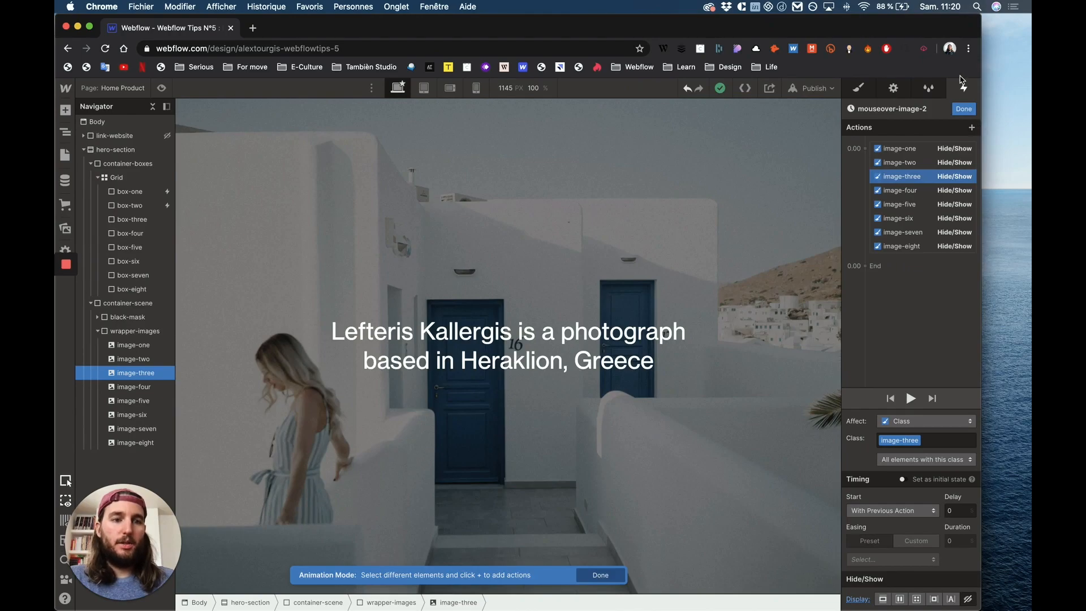
{"action": "left_click", "coordinate": [141, 220]}
{"action": "left_click", "coordinate": [963, 108]}
{"action": "left_click", "coordinate": [969, 129]}
{"action": "left_click", "coordinate": [899, 164]}
{"action": "left_click", "coordinate": [924, 192]}
{"action": "left_click", "coordinate": [921, 217]}
Step: Duplicate the mouseover-image-2 animation for box-three and rename the copy mouseover-image-3
{"action": "left_click", "coordinate": [964, 243]}
{"action": "left_click", "coordinate": [942, 290]}
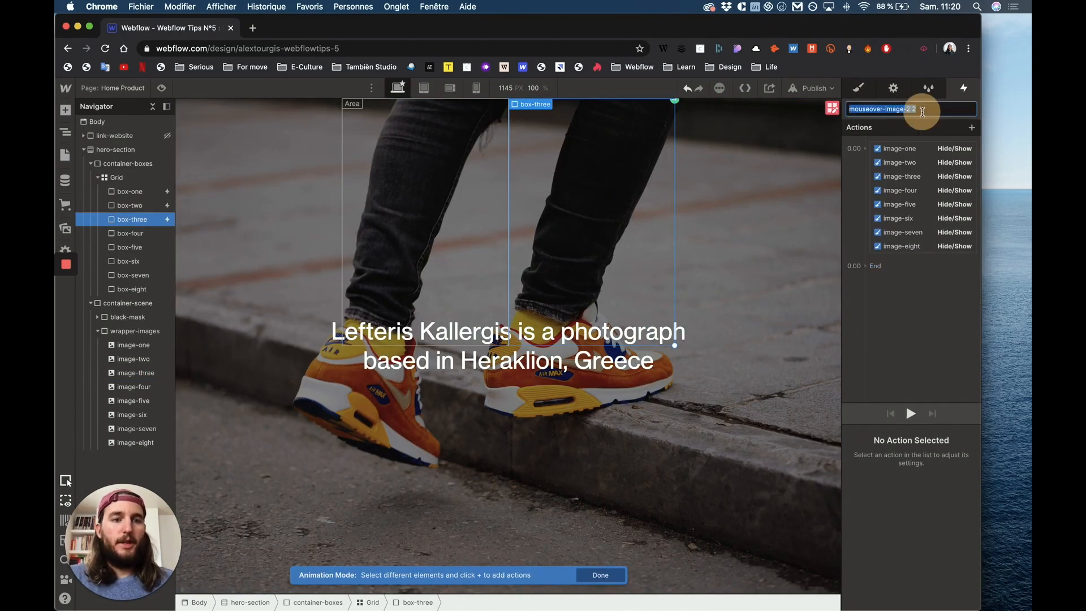
{"action": "left_click", "coordinate": [923, 113]}
{"action": "key", "text": "BackSpace"}
{"action": "key", "text": "BackSpace"}
{"action": "key", "text": "BackSpace"}
{"action": "type", "text": "3"}
Step: In mouseover-image-3, set the display of every image action to none except image-three's
{"action": "left_click", "coordinate": [900, 149]}
{"action": "left_click", "coordinate": [905, 246], "text": "shift"}
{"action": "left_click", "coordinate": [963, 600]}
{"action": "left_click", "coordinate": [921, 177]}
{"action": "left_click", "coordinate": [161, 388]}
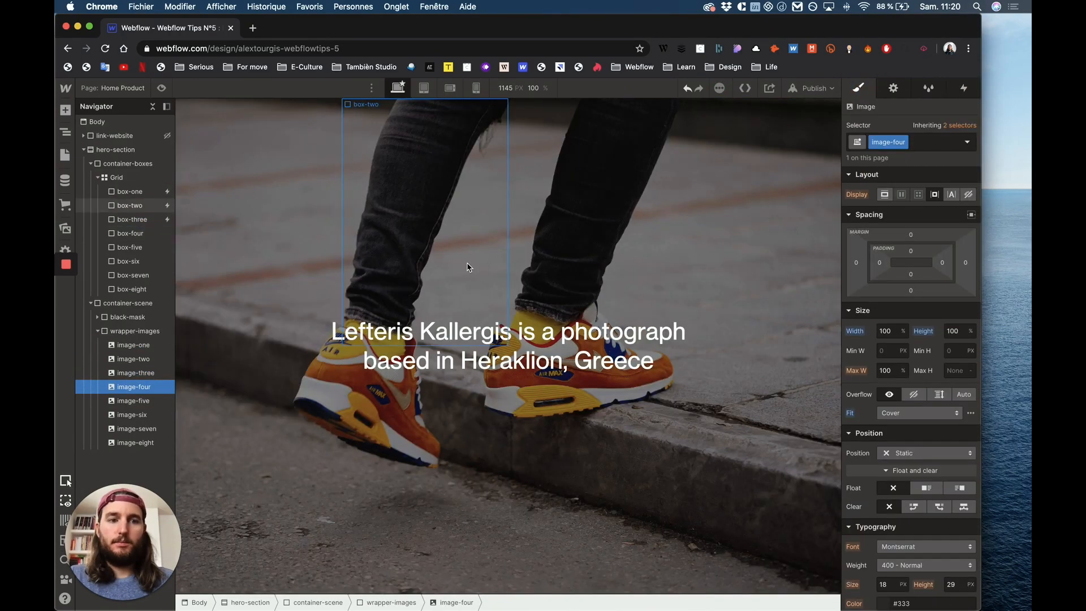
Step: Add a mouse hover trigger to box-four that starts a custom animation on hover
{"action": "left_click", "coordinate": [131, 233]}
{"action": "left_click", "coordinate": [964, 88]}
{"action": "left_click", "coordinate": [974, 131]}
{"action": "left_click", "coordinate": [900, 164]}
{"action": "left_click", "coordinate": [924, 192]}
{"action": "left_click", "coordinate": [922, 218]}
Step: Duplicate the mouseover-image-3 animation for box-four and rename the copy mouseover-image-4
{"action": "left_click", "coordinate": [965, 260]}
{"action": "left_click", "coordinate": [927, 277]}
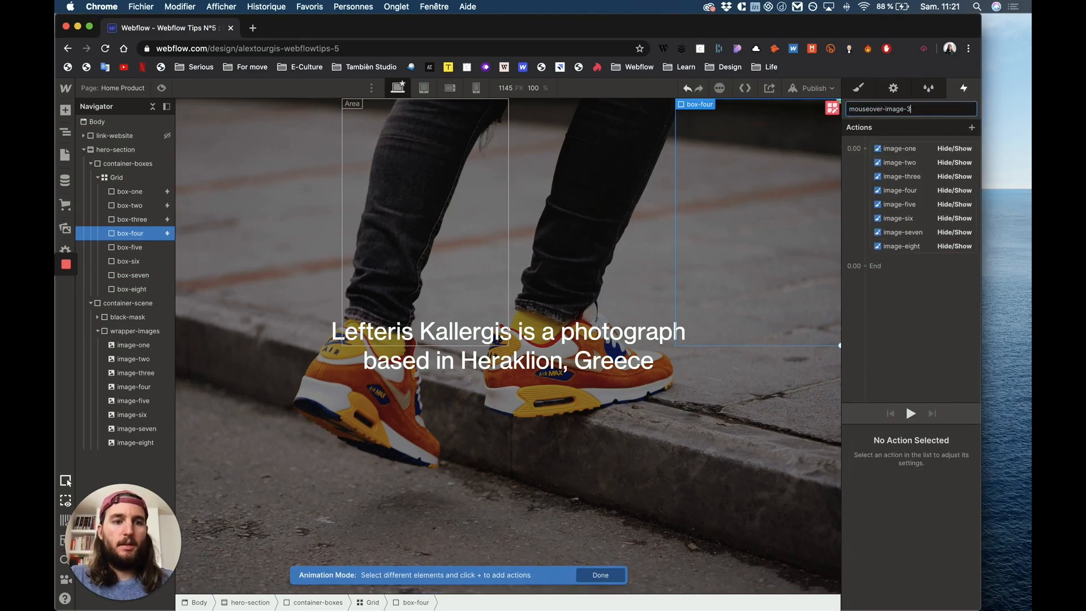
{"action": "key", "text": "BackSpace"}
{"action": "type", "text": "4"}
Step: In mouseover-image-4, set all eight image actions' display to none, and image-four's display to block
{"action": "left_click", "coordinate": [899, 149]}
{"action": "left_click", "coordinate": [901, 246], "text": "shift"}
{"action": "left_click", "coordinate": [964, 597]}
{"action": "left_click", "coordinate": [900, 190]}
{"action": "left_click", "coordinate": [886, 598]}
Step: Add a mouse hover trigger to box-five that starts an animation, and name its duplicated animation mouseover-image-5
{"action": "left_click", "coordinate": [130, 247]}
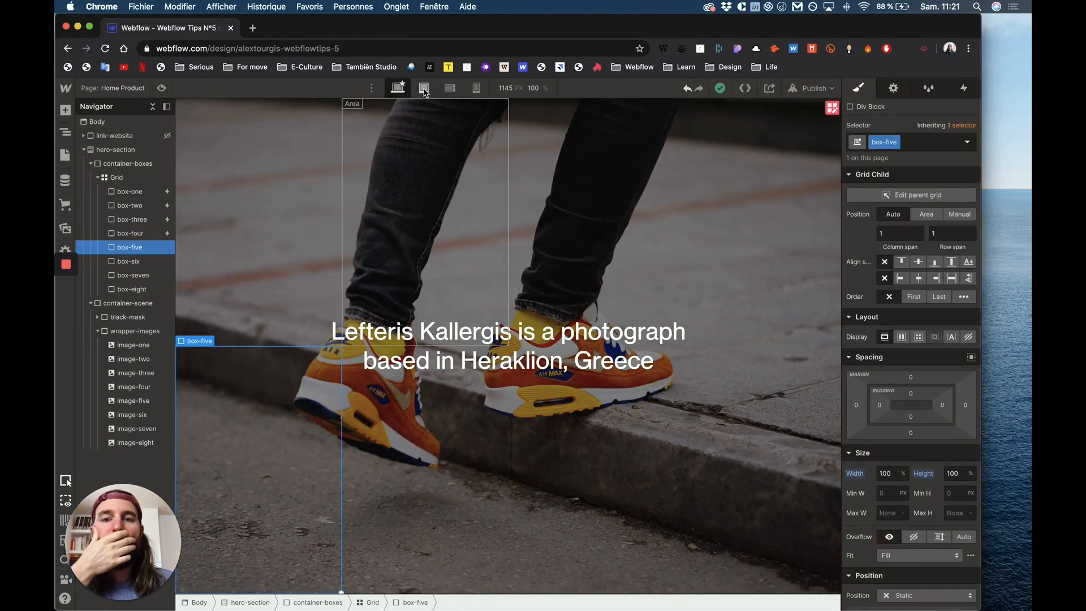
{"action": "left_click", "coordinate": [964, 88]}
{"action": "left_click", "coordinate": [973, 130]}
{"action": "left_click", "coordinate": [900, 164]}
{"action": "left_click", "coordinate": [924, 194]}
{"action": "left_click", "coordinate": [922, 219]}
{"action": "type", "text": "5"}
Step: In mouseover-image-5, set all eight image actions' display to none, and image-five's display to block
{"action": "left_click", "coordinate": [900, 149]}
{"action": "left_click", "coordinate": [905, 246], "text": "shift"}
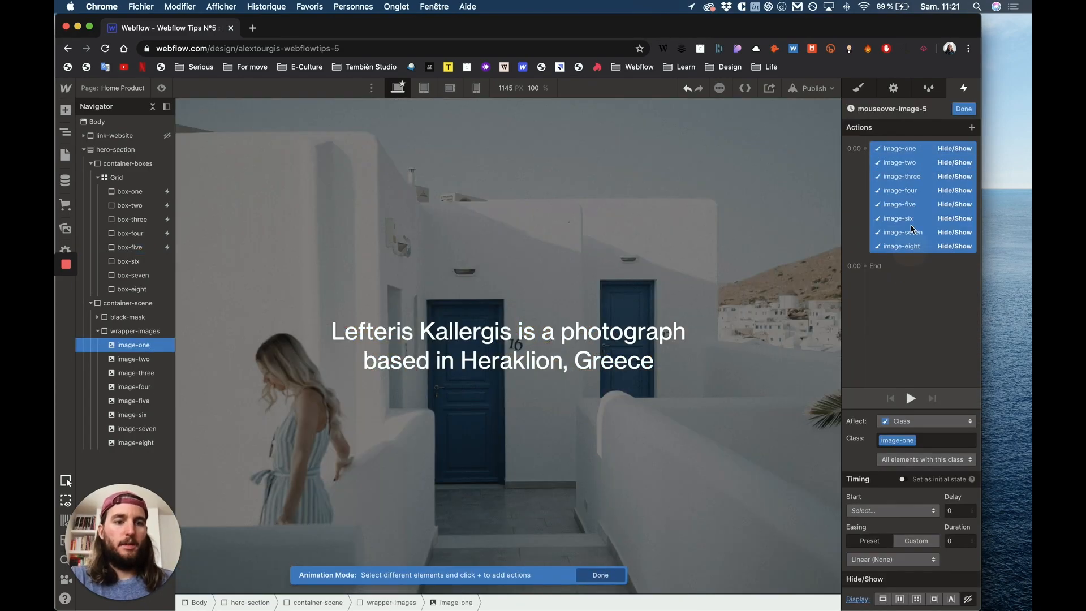
{"action": "left_click", "coordinate": [968, 598]}
{"action": "left_click", "coordinate": [917, 191]}
{"action": "left_click", "coordinate": [916, 204]}
{"action": "left_click", "coordinate": [883, 599]}
Step: Add a mouse hover trigger to box-six that starts an animation, and name its duplicated animation mouseover-image-6
{"action": "left_click", "coordinate": [129, 262]}
{"action": "left_click", "coordinate": [963, 108]}
{"action": "left_click", "coordinate": [964, 88]}
{"action": "left_click", "coordinate": [973, 131]}
{"action": "left_click", "coordinate": [972, 130]}
{"action": "left_click", "coordinate": [910, 162]}
{"action": "left_click", "coordinate": [924, 193]}
{"action": "left_click", "coordinate": [922, 219]}
{"action": "left_click", "coordinate": [925, 311]}
{"action": "type", "text": "6"}
Step: In mouseover-image-6, set all eight image actions' display to none, and image-six's display to block
{"action": "left_click", "coordinate": [901, 149]}
{"action": "left_click", "coordinate": [905, 246], "text": "shift"}
{"action": "left_click", "coordinate": [967, 598]}
{"action": "left_click", "coordinate": [900, 218]}
{"action": "left_click", "coordinate": [883, 598]}
Step: Add a mouse hover trigger to box-seven that starts an animation, and name its duplicated animation mouseover-image-7
{"action": "left_click", "coordinate": [133, 275]}
{"action": "left_click", "coordinate": [963, 108]}
{"action": "left_click", "coordinate": [963, 88]}
{"action": "left_click", "coordinate": [971, 131]}
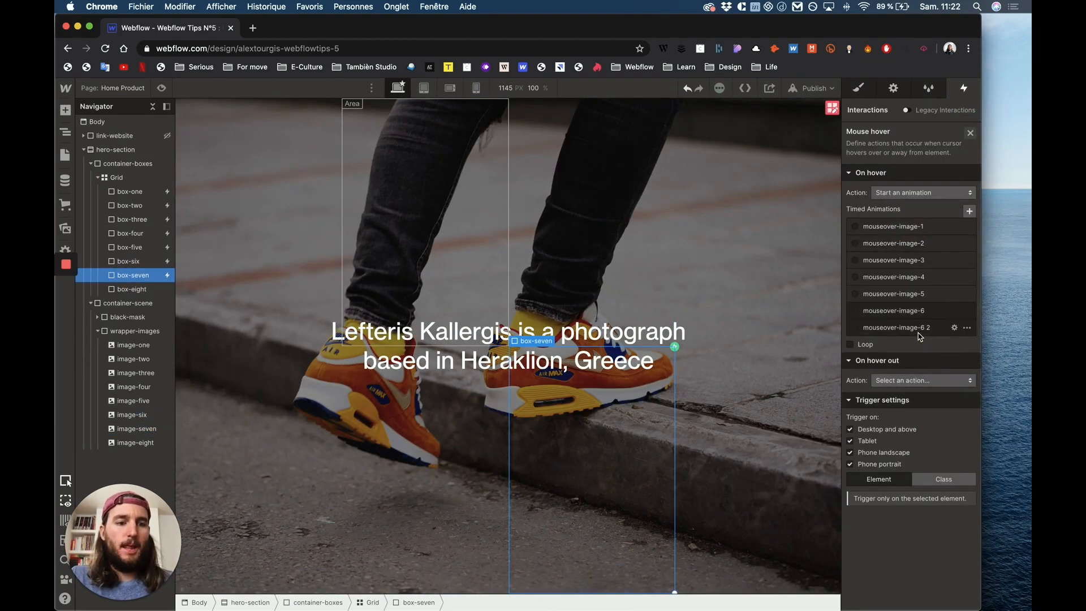
{"action": "left_click", "coordinate": [925, 328]}
{"action": "type", "text": "7"}
Step: In mouseover-image-7, set all eight image actions' display to none, and image-seven's display to block
{"action": "left_click", "coordinate": [900, 149]}
{"action": "left_click", "coordinate": [904, 246], "text": "shift"}
{"action": "left_click", "coordinate": [968, 598]}
{"action": "left_click", "coordinate": [902, 232]}
{"action": "left_click", "coordinate": [883, 598]}
Step: Add a mouse hover trigger to box-eight that starts a custom animation on hover
{"action": "left_click", "coordinate": [129, 291]}
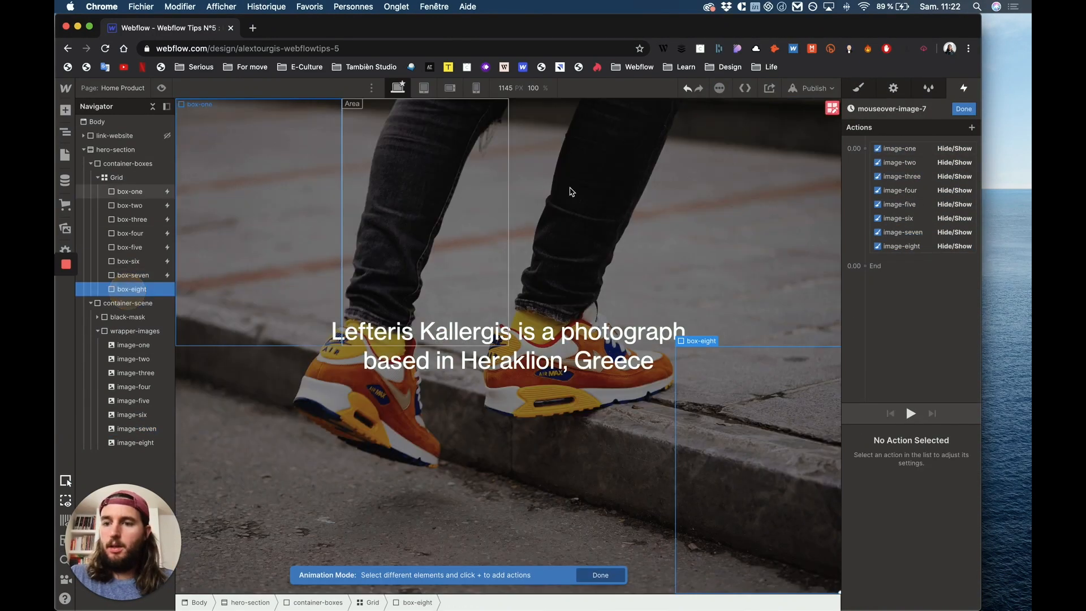
{"action": "left_click", "coordinate": [855, 90]}
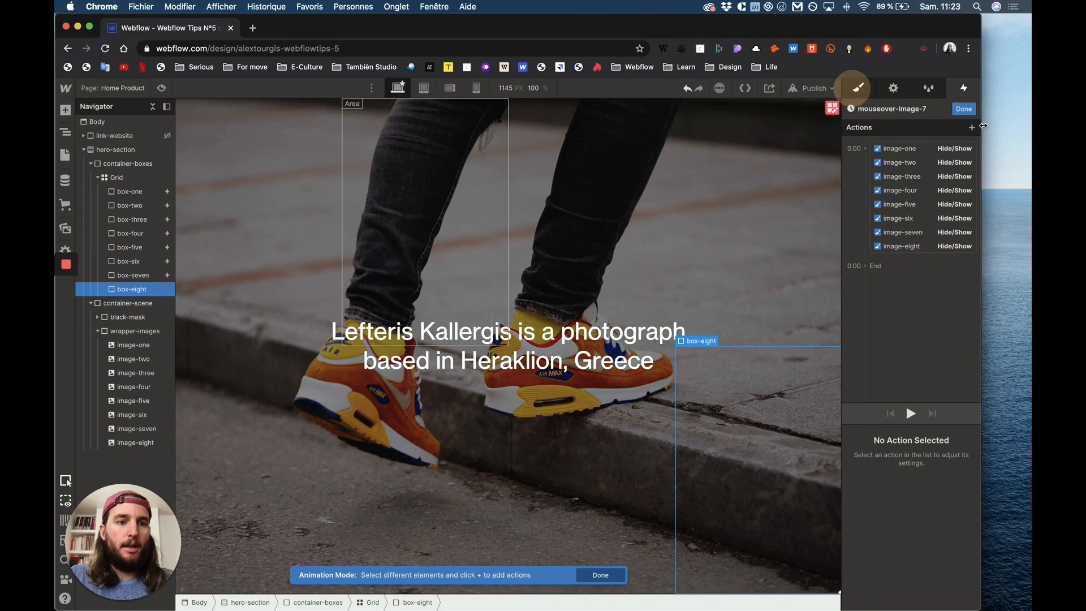
{"action": "left_click", "coordinate": [968, 88]}
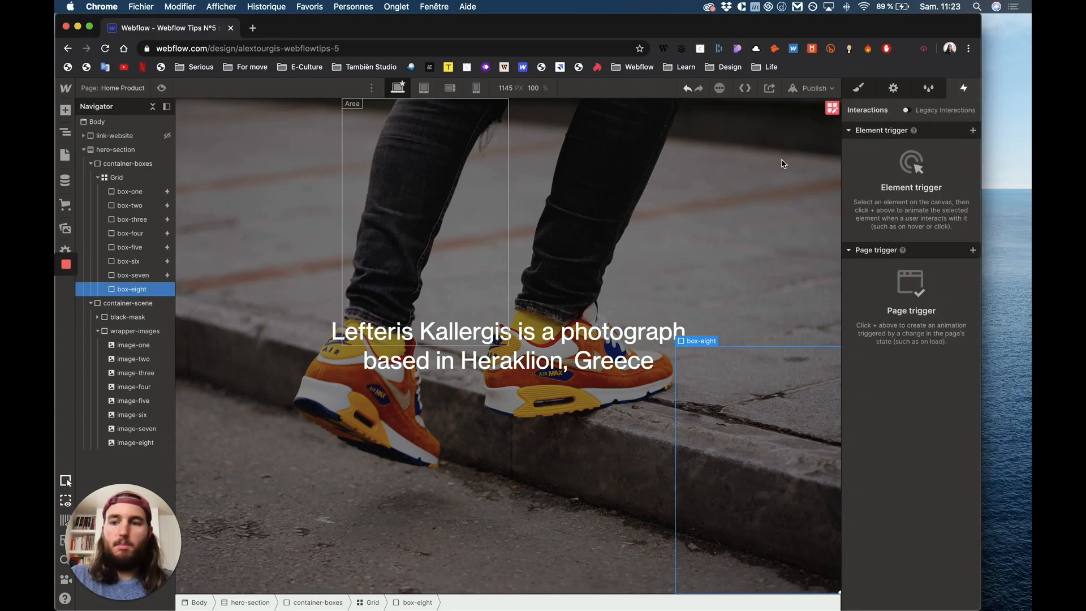
{"action": "left_click", "coordinate": [973, 131]}
{"action": "left_click", "coordinate": [886, 164]}
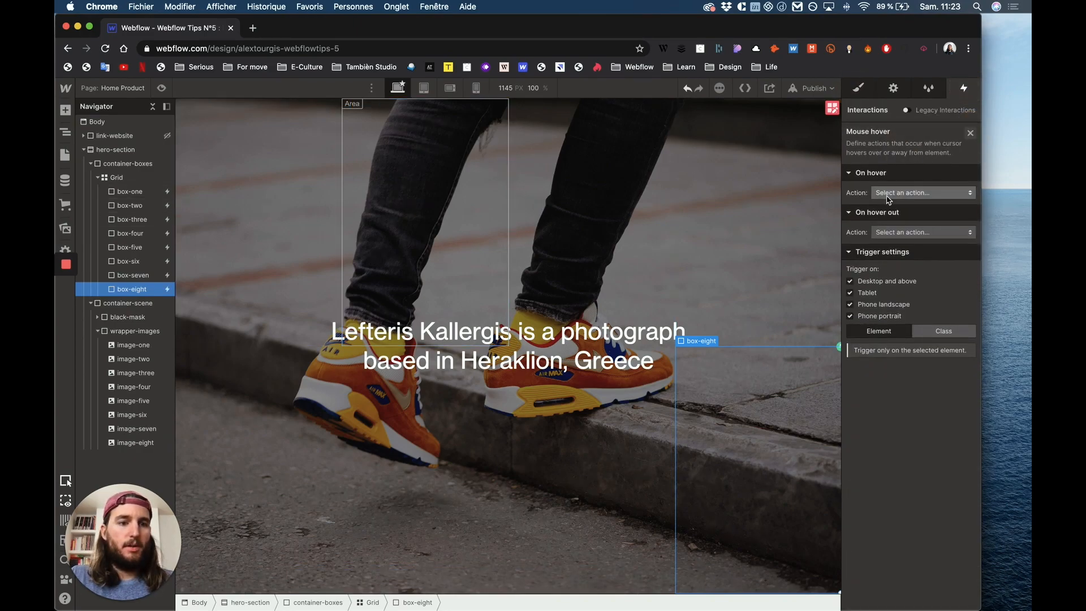
{"action": "left_click", "coordinate": [892, 193]}
{"action": "left_click", "coordinate": [899, 220]}
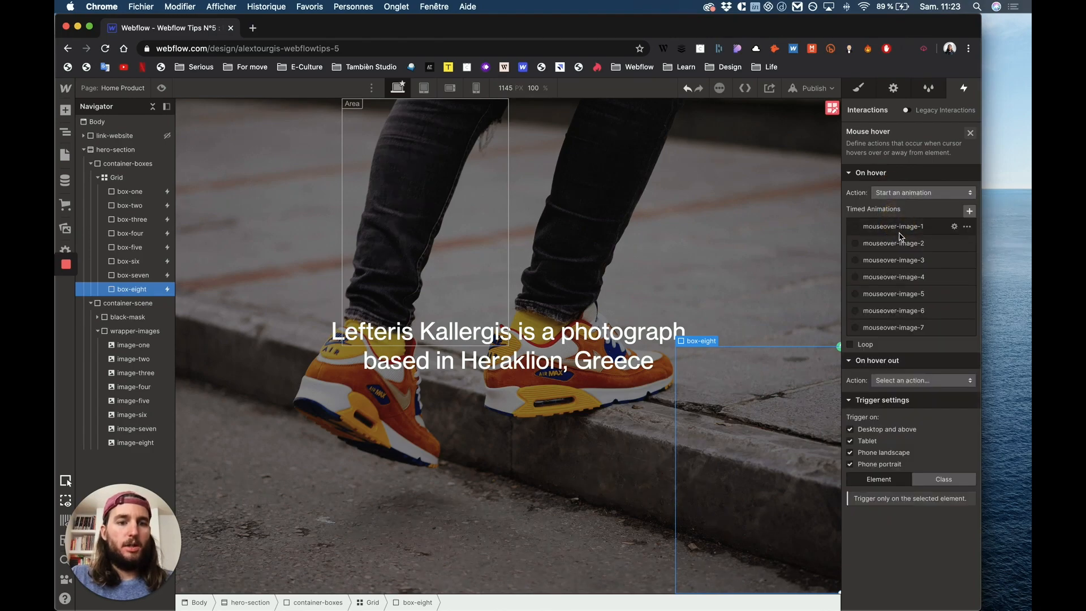
Step: Duplicate the mouseover-image-7 animation for box-eight and rename the copy mouseover-image-8
{"action": "left_click", "coordinate": [967, 328]}
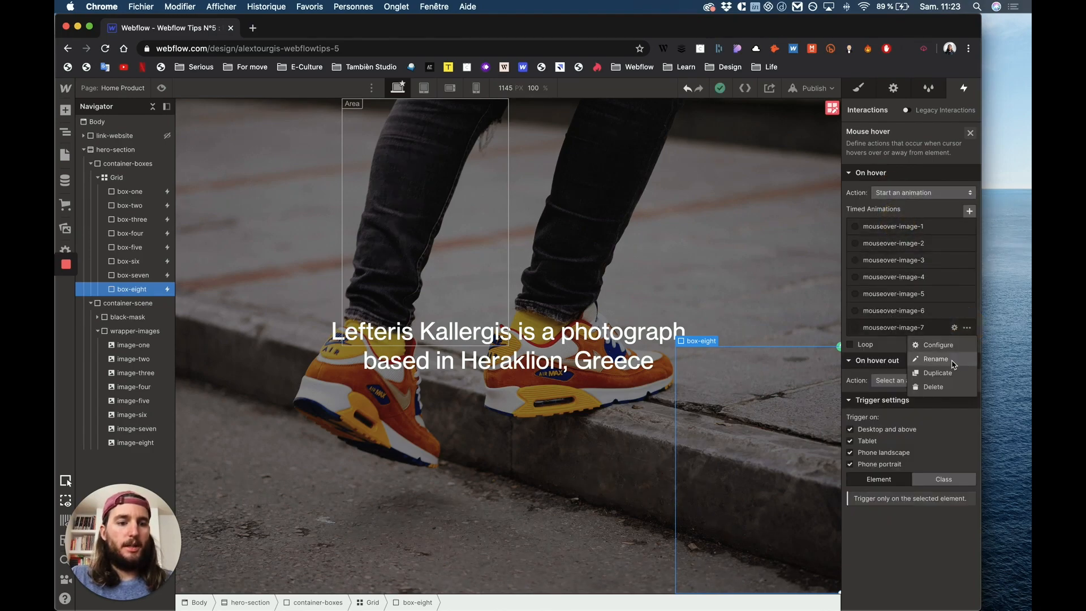
{"action": "left_click", "coordinate": [948, 369]}
{"action": "left_click", "coordinate": [903, 343]}
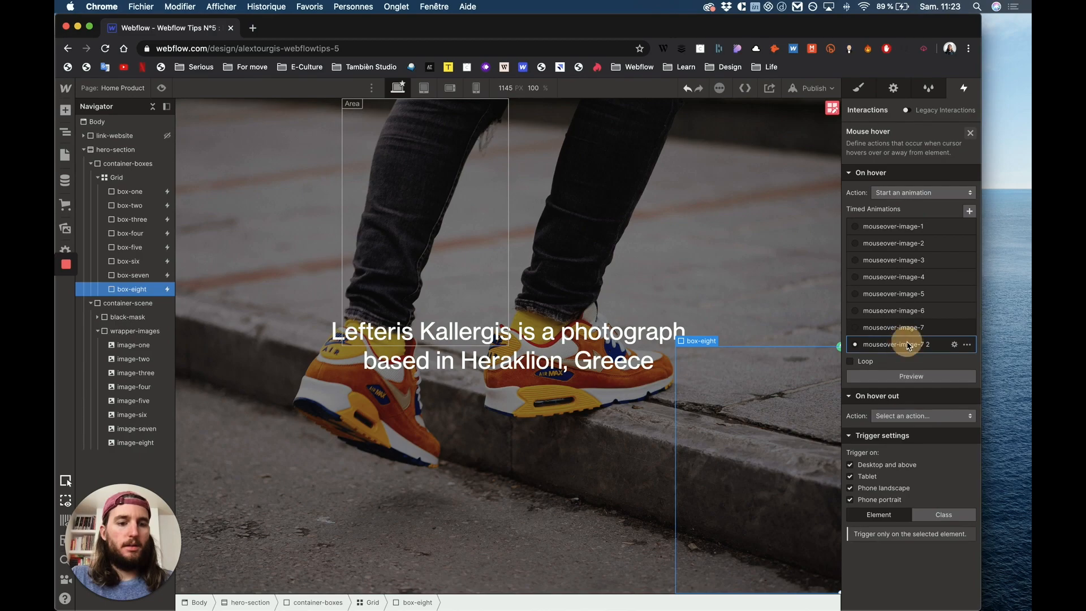
{"action": "left_click", "coordinate": [909, 108]}
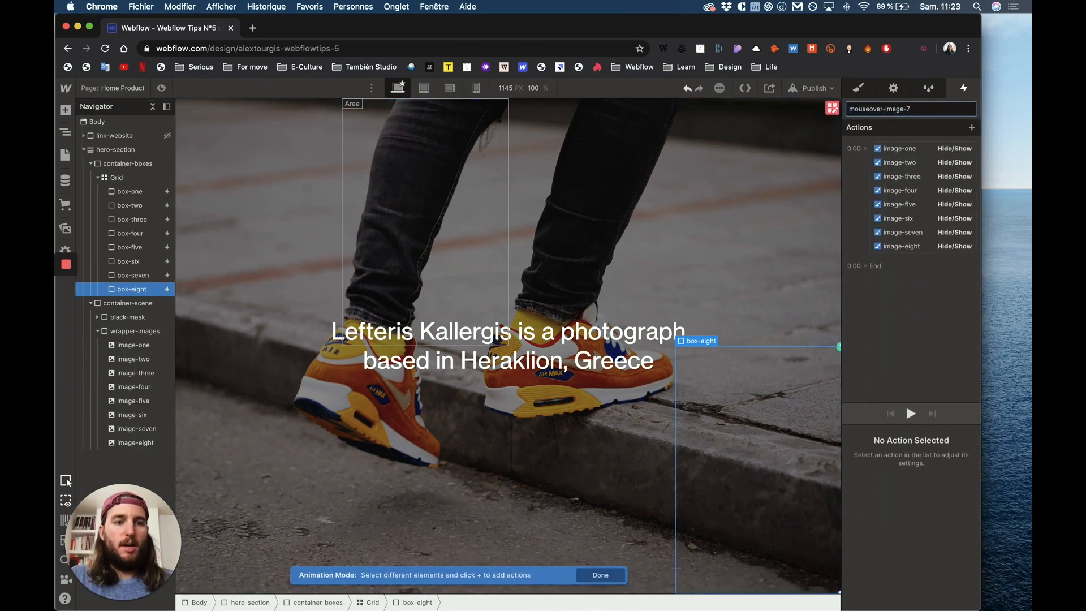
{"action": "type", "text": "mouseover-image-8"}
{"action": "key", "text": "Return"}
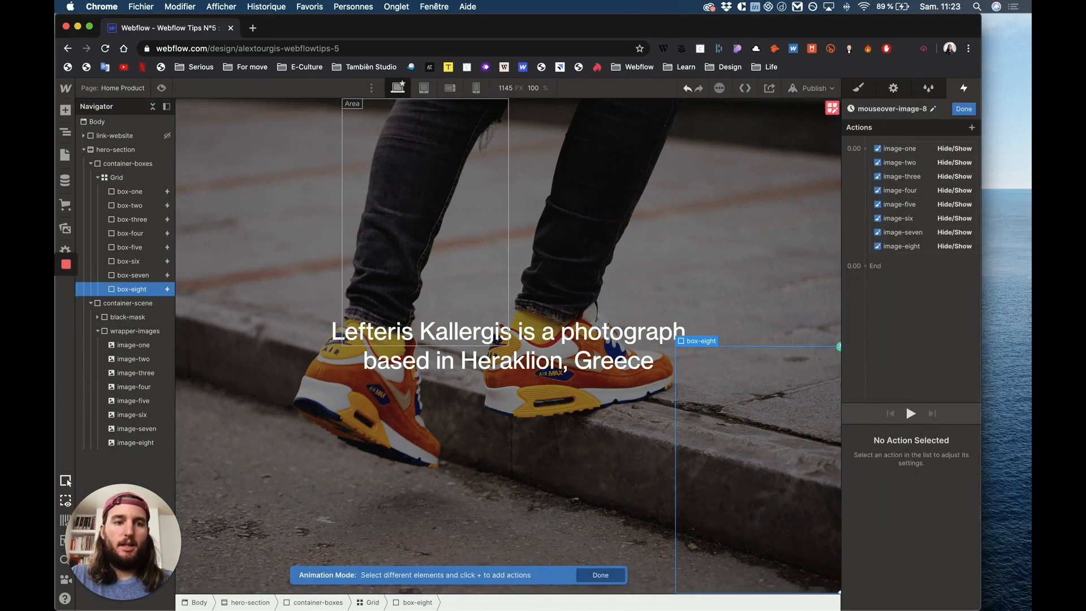
Step: In mouseover-image-8, set all eight image actions' display to none, and image-eight's display to flex
{"action": "left_click", "coordinate": [900, 149]}
{"action": "left_click", "coordinate": [904, 246], "text": "shift"}
{"action": "left_click", "coordinate": [899, 598]}
{"action": "left_click", "coordinate": [966, 600]}
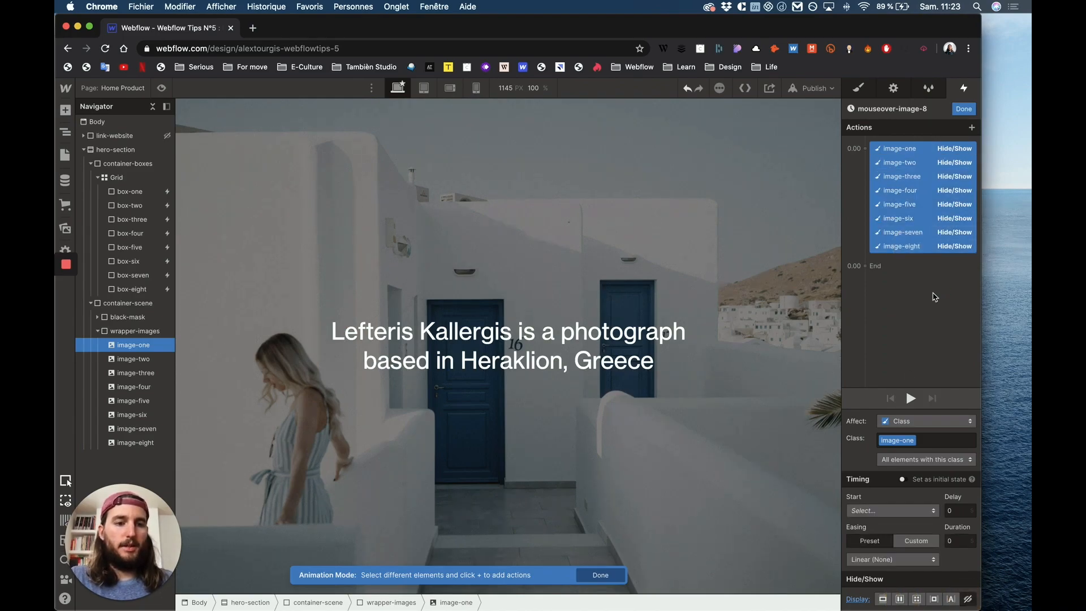
{"action": "left_click", "coordinate": [930, 249]}
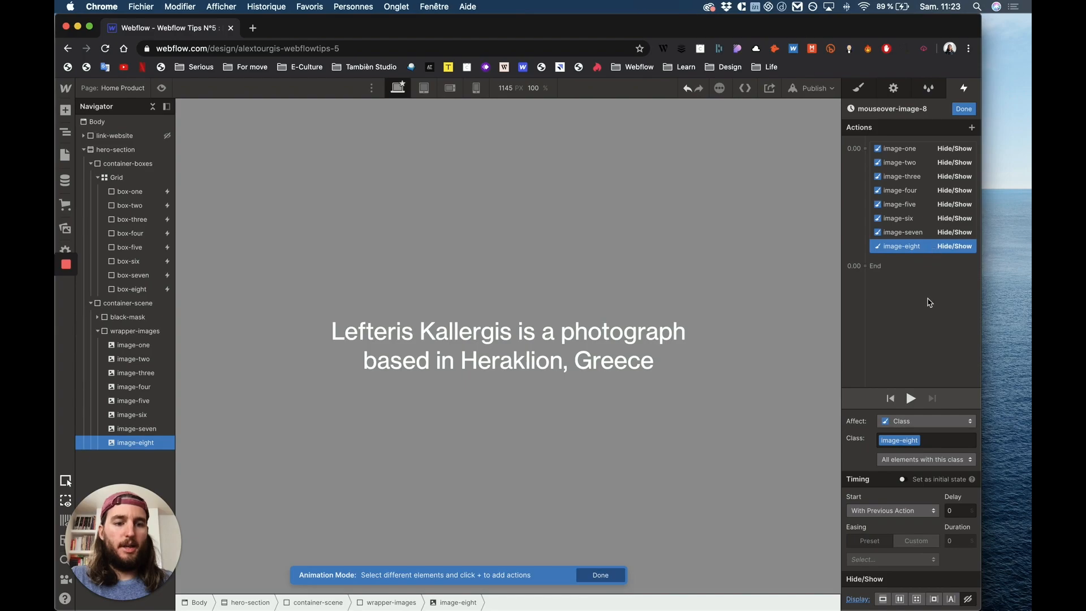
{"action": "left_click", "coordinate": [901, 599]}
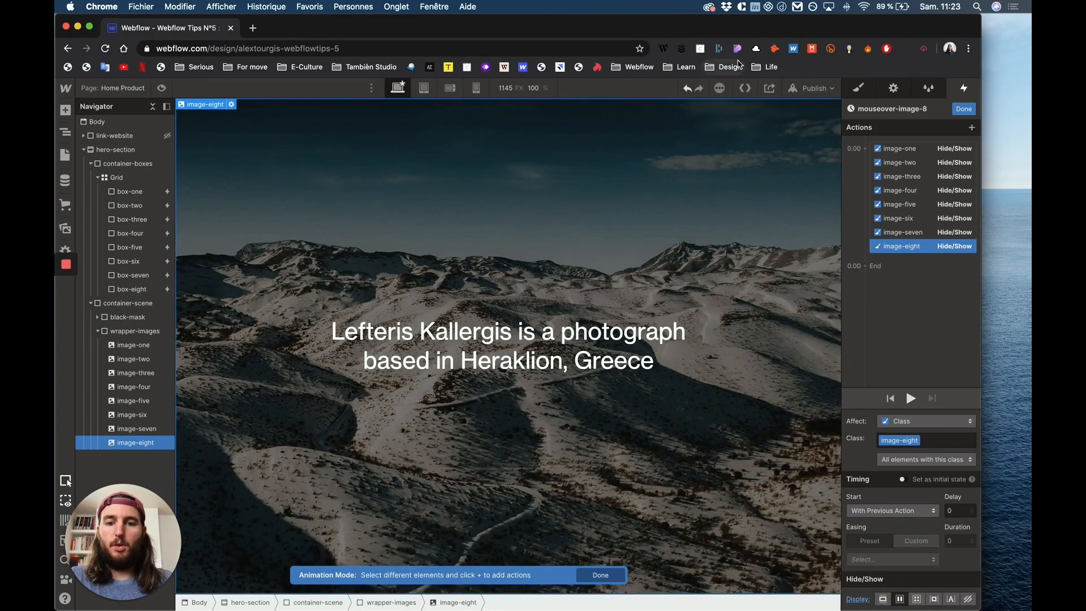